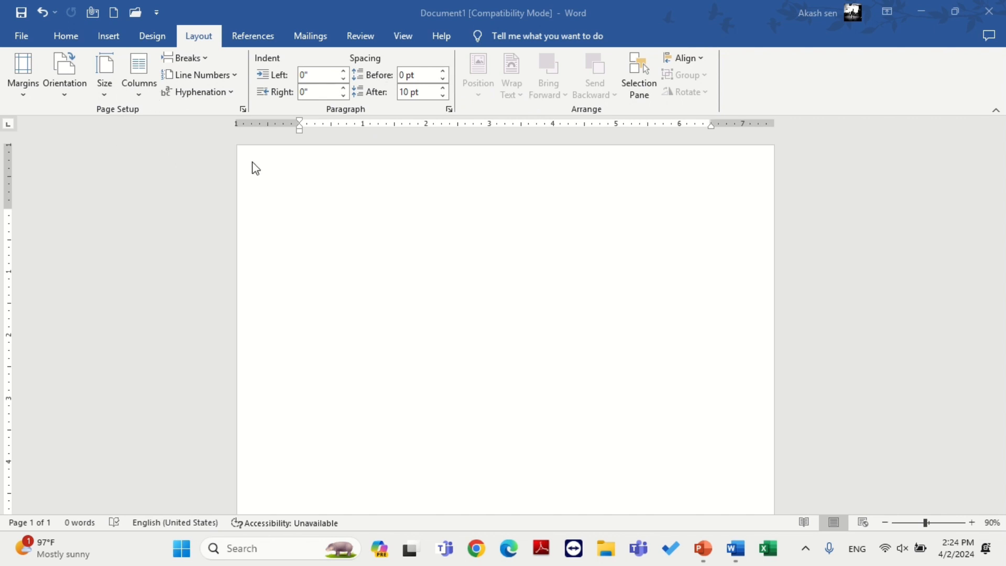
- Fill the blank document with sample paragraphs using =rand()
left_click(274, 180)
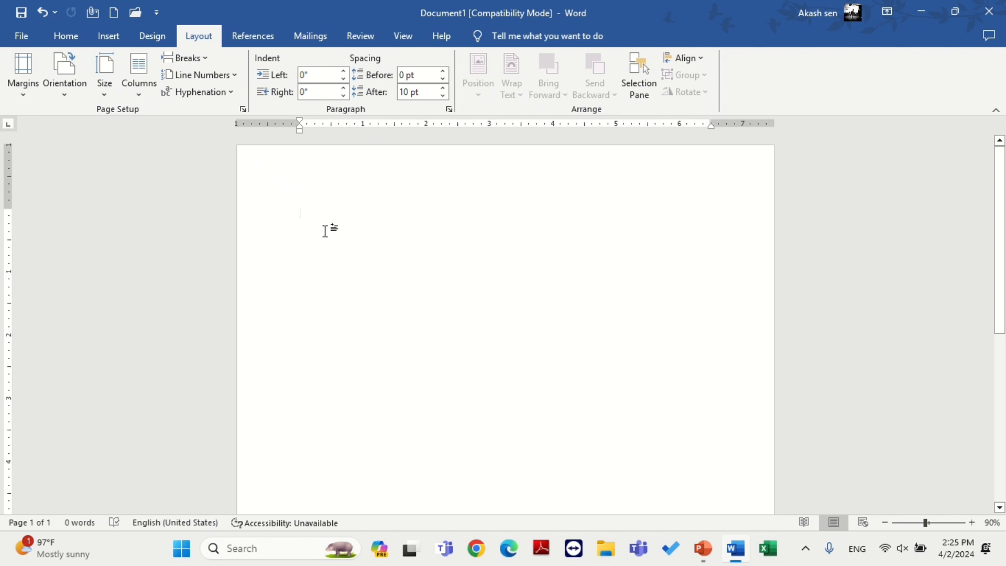
type("=")
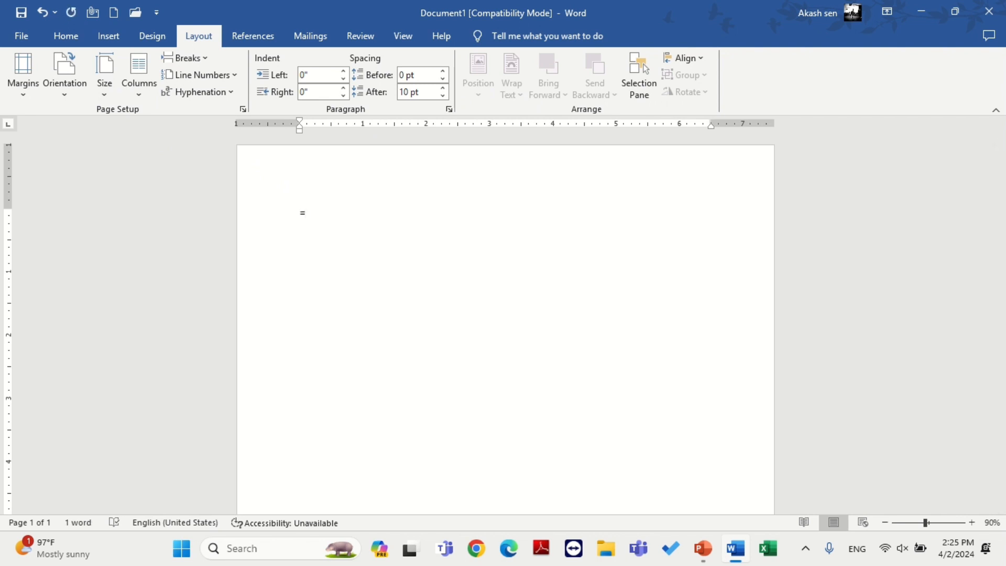
type("ran")
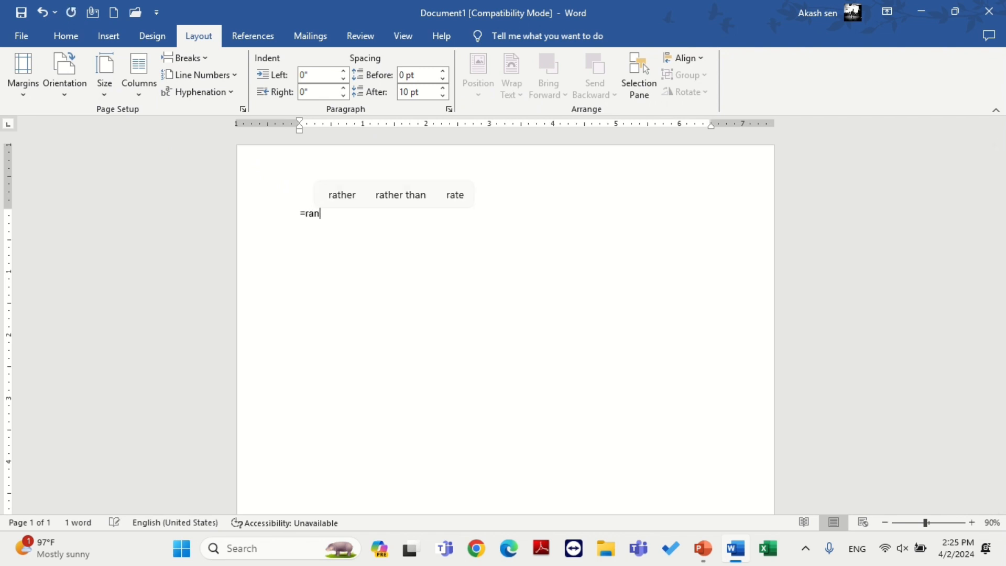
type("d()")
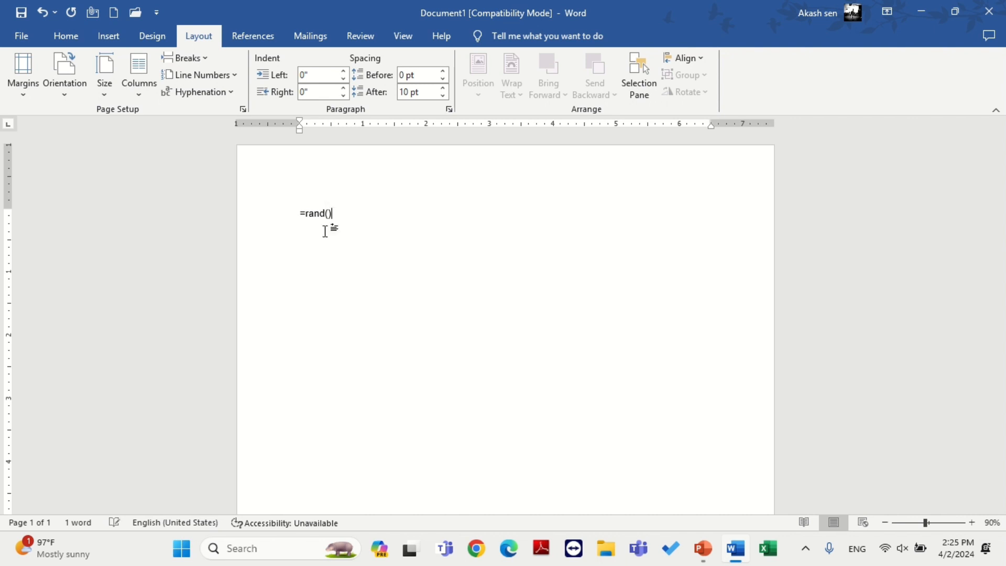
key("Return")
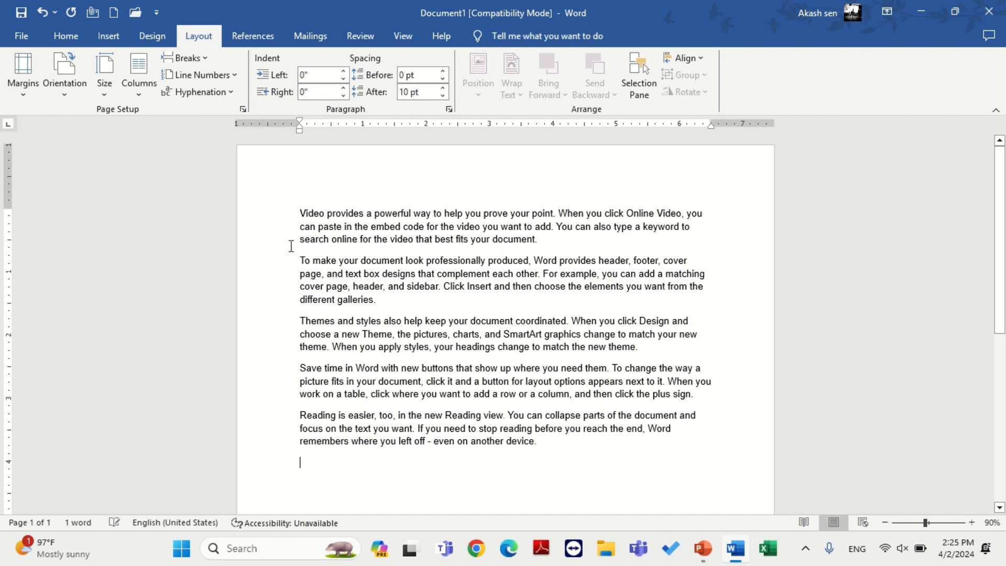
- Enlarge all of the sample text to 16 pt
left_click_drag(297, 216, 524, 476)
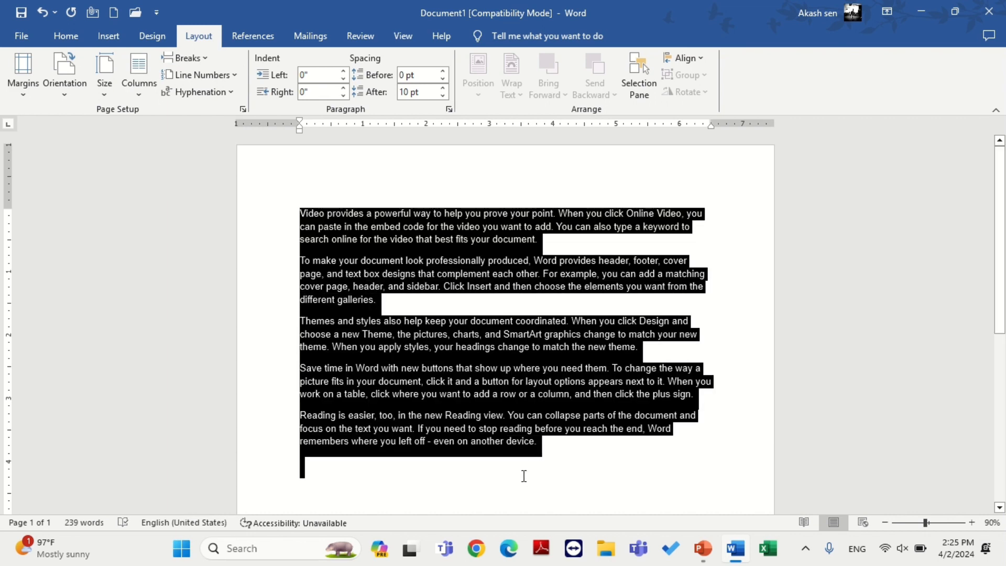
left_click(66, 36)
left_click(250, 65)
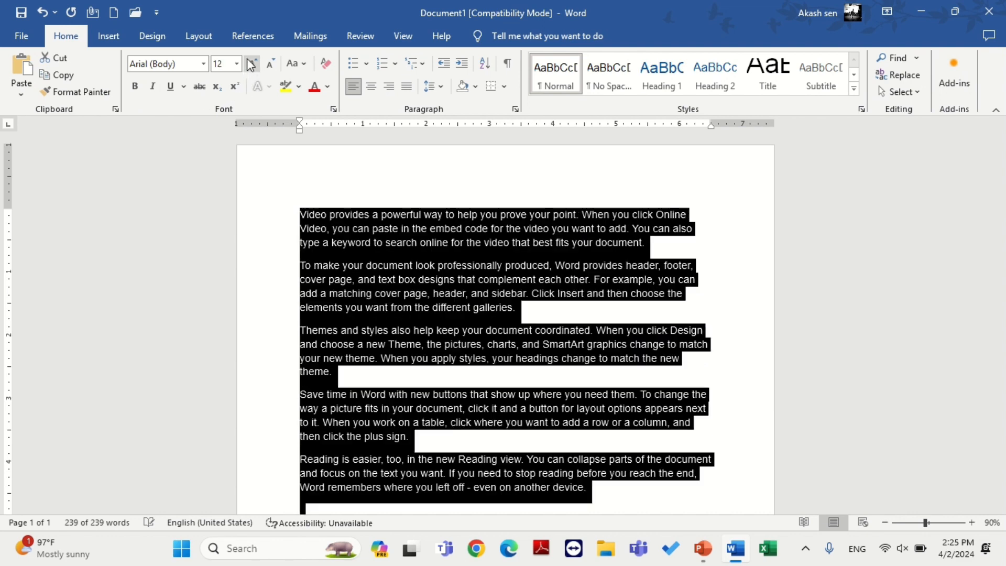
left_click(251, 65)
left_click(251, 65)
left_click(354, 272)
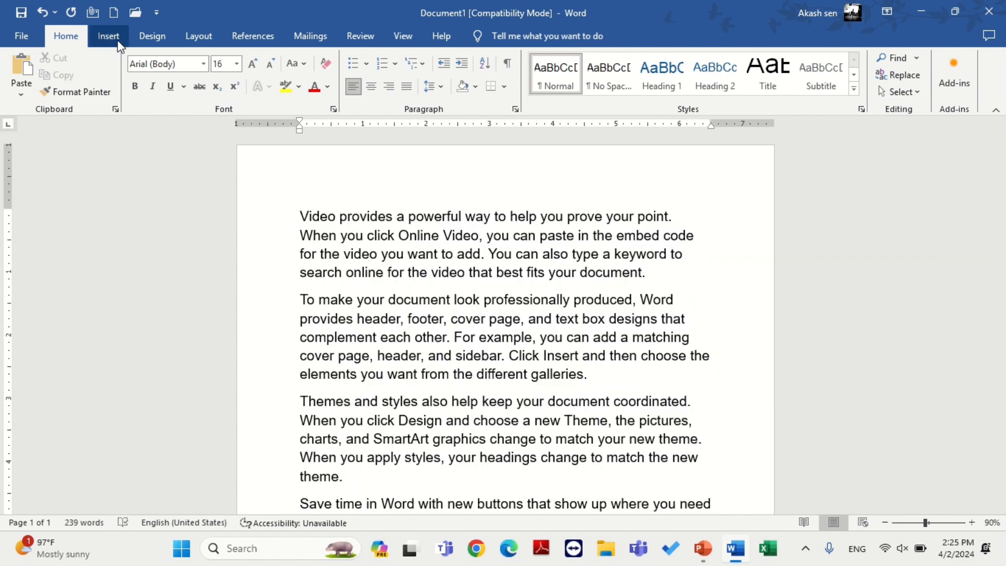
- Review the preset page margins and apply Narrow, with 0.5" on all four sides
left_click(111, 37)
left_click(194, 38)
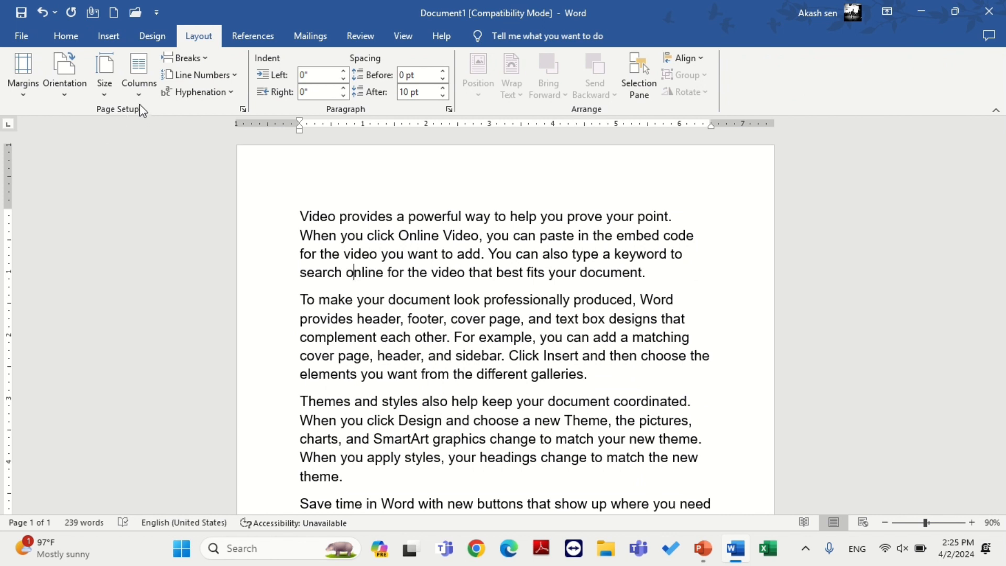
left_click(25, 92)
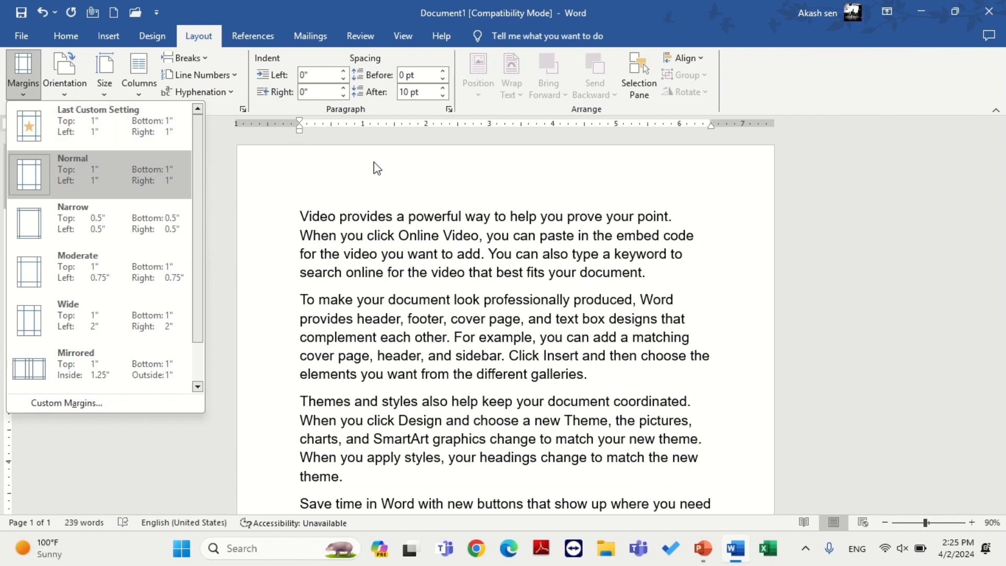
left_click(630, 129)
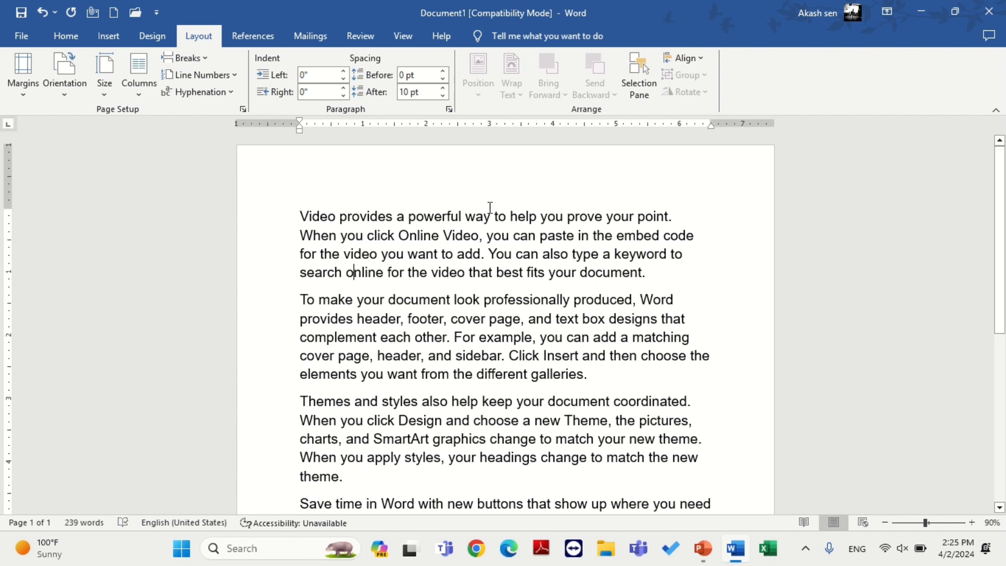
left_click(30, 93)
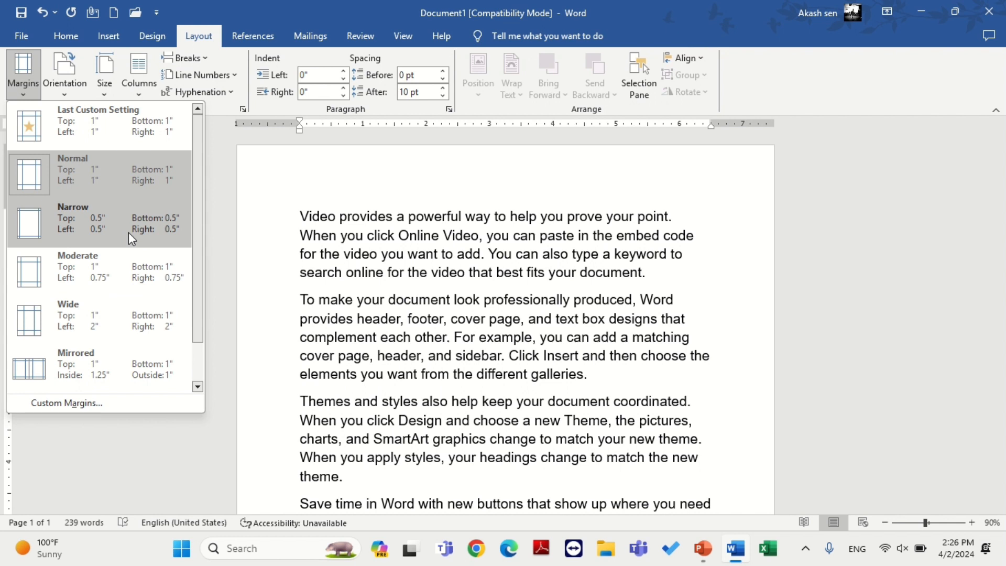
scroll(128, 232, "down", 1)
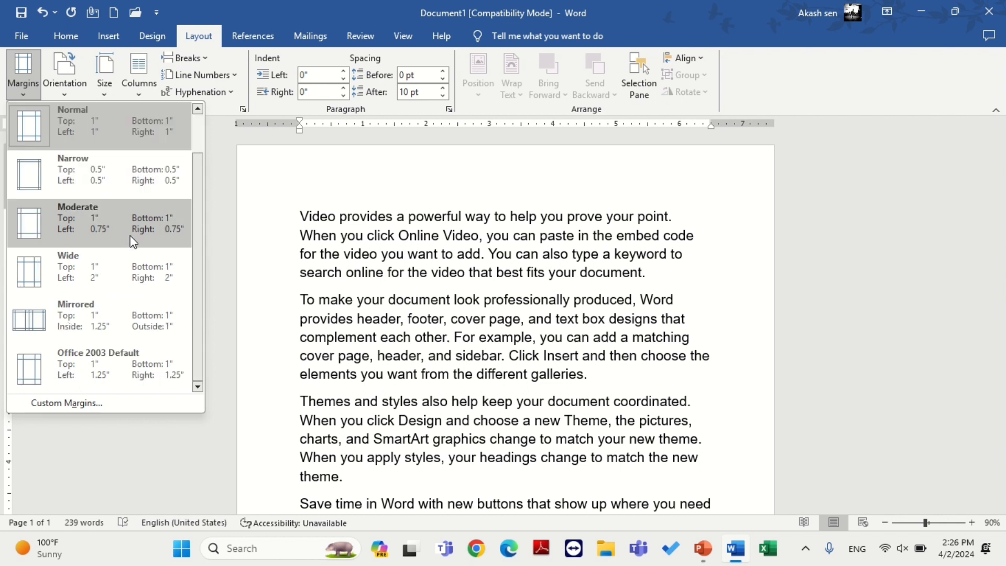
scroll(134, 242, "up", 1)
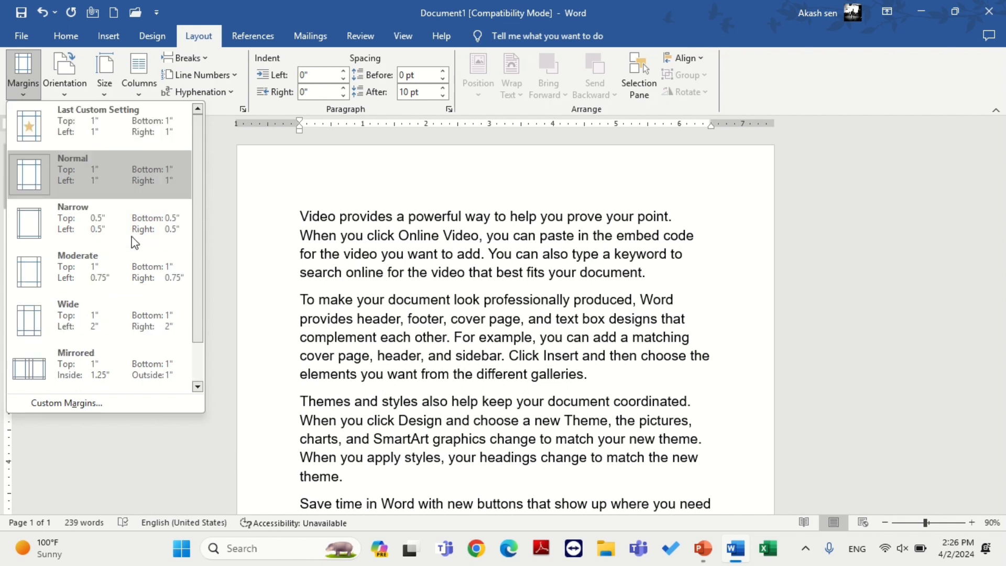
scroll(85, 280, "down", 1)
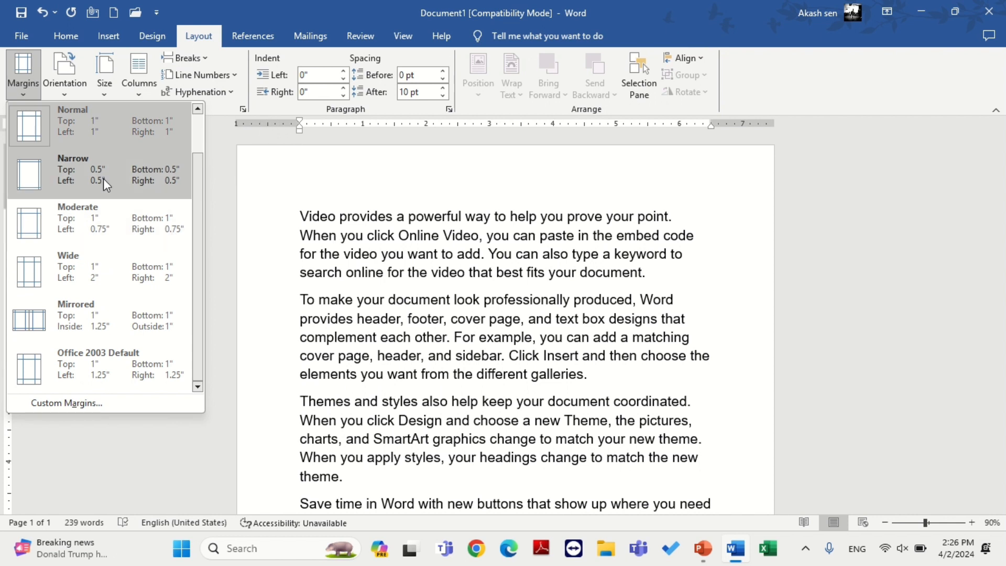
key("Escape")
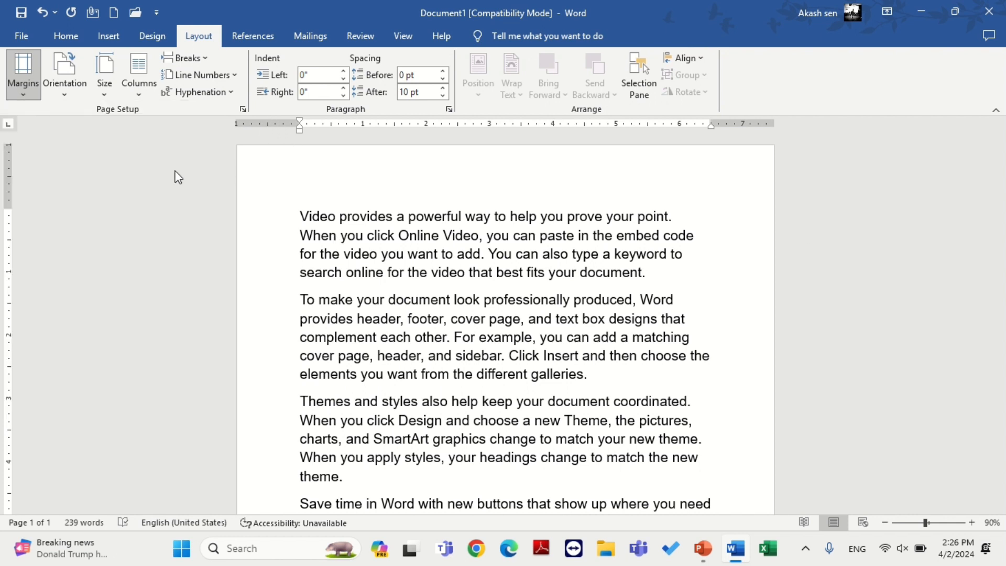
left_click(394, 239)
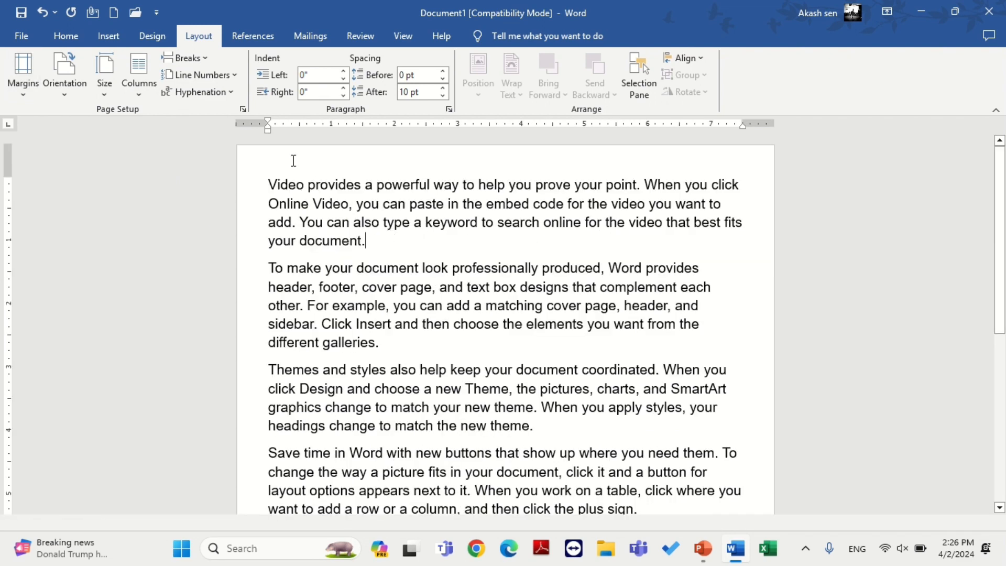
- Switch the page margins to the Normal preset and back to Narrow to compare the two
left_click(12, 97)
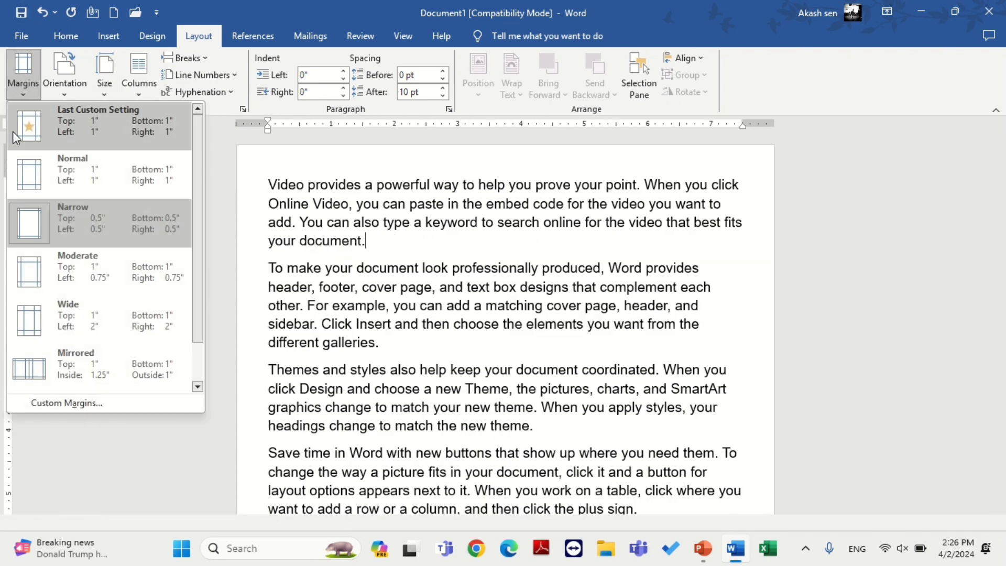
left_click(23, 184)
left_click(30, 79)
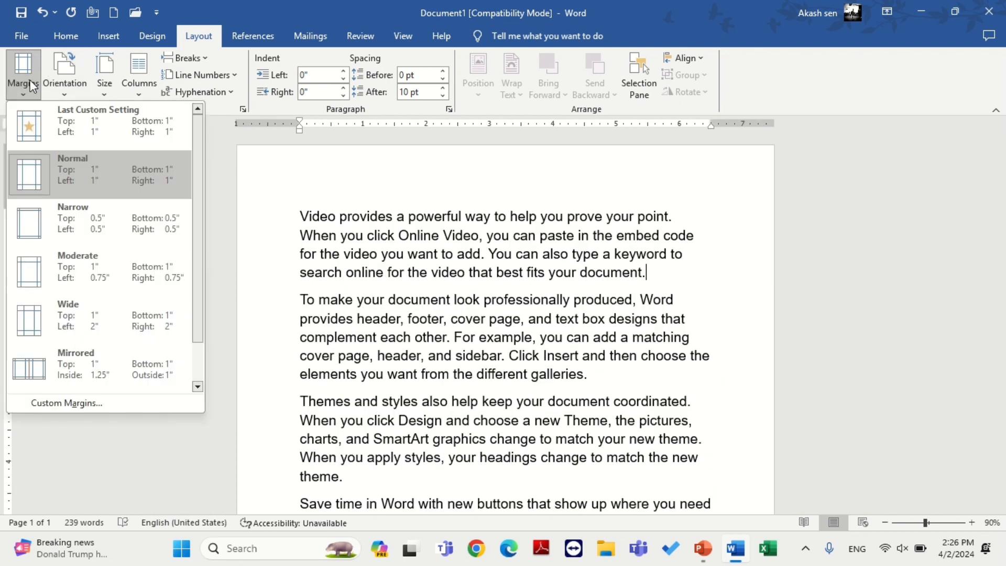
left_click(62, 231)
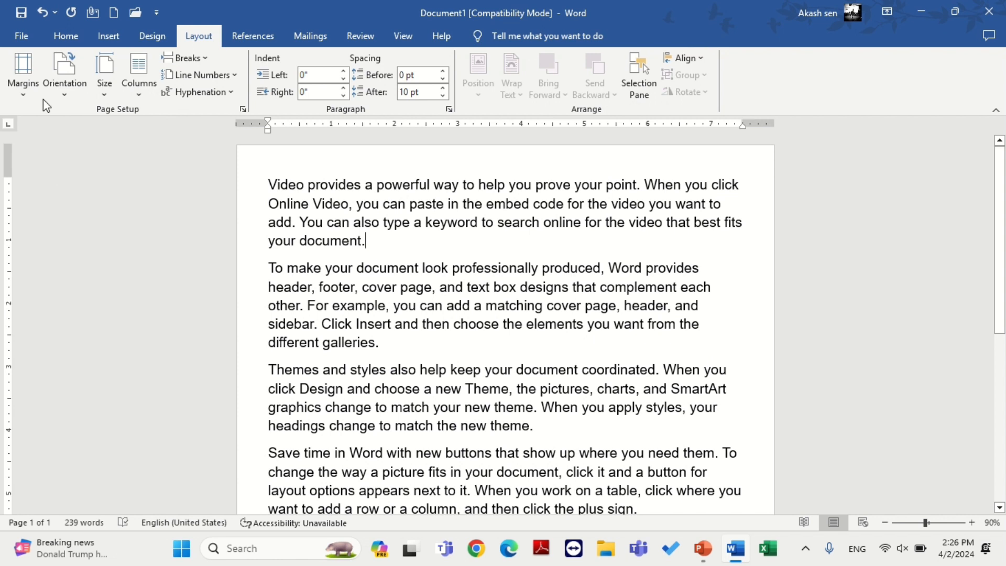
- Restore the Normal page margins, with 1" on all four sides, and review the margin presets
left_click(24, 85)
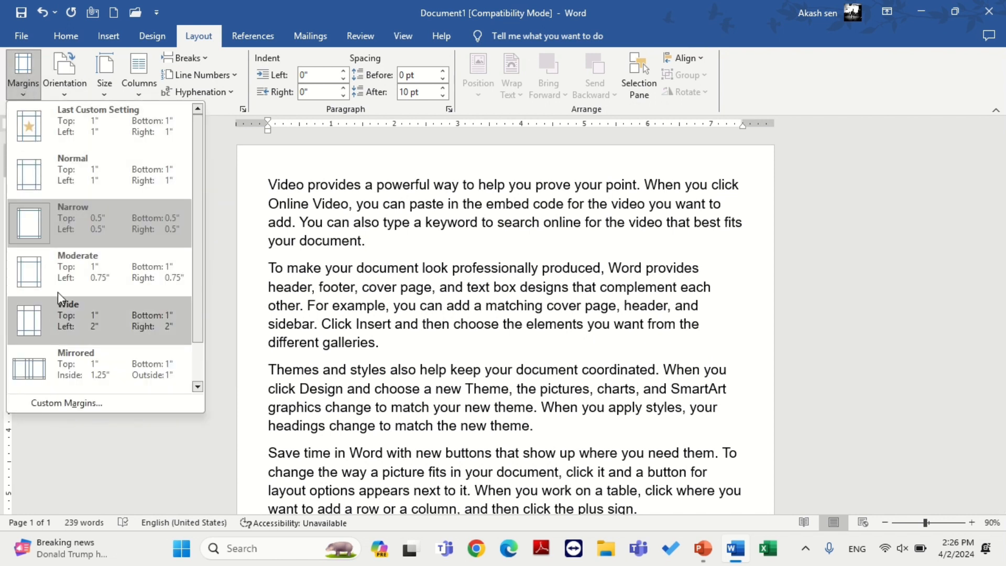
scroll(60, 287, "down", 1)
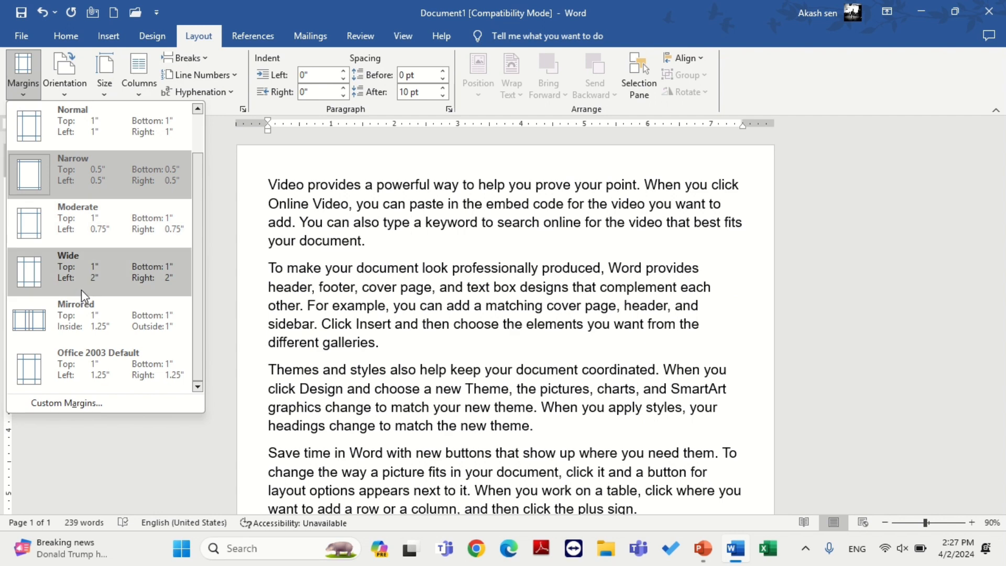
left_click(99, 130)
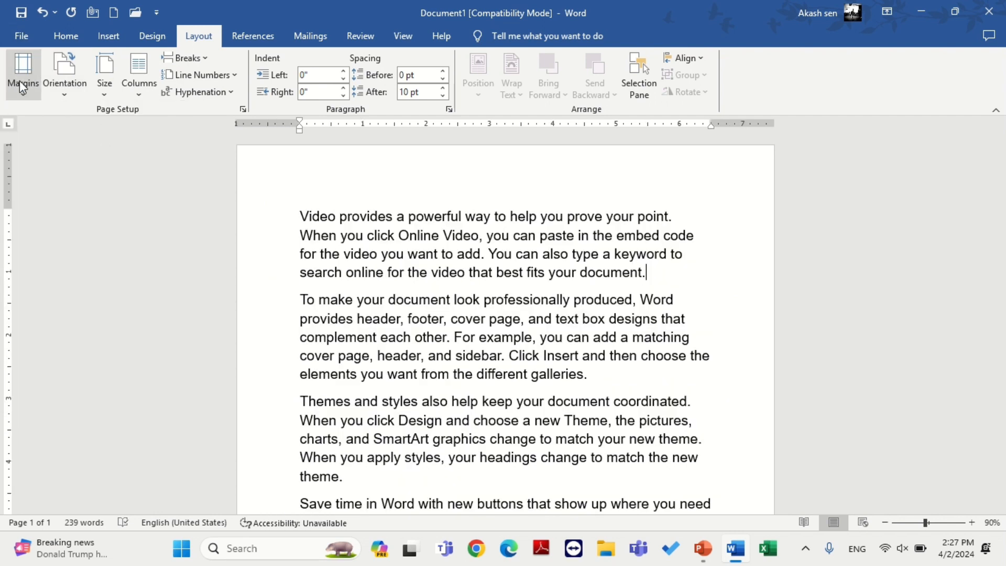
left_click(24, 93)
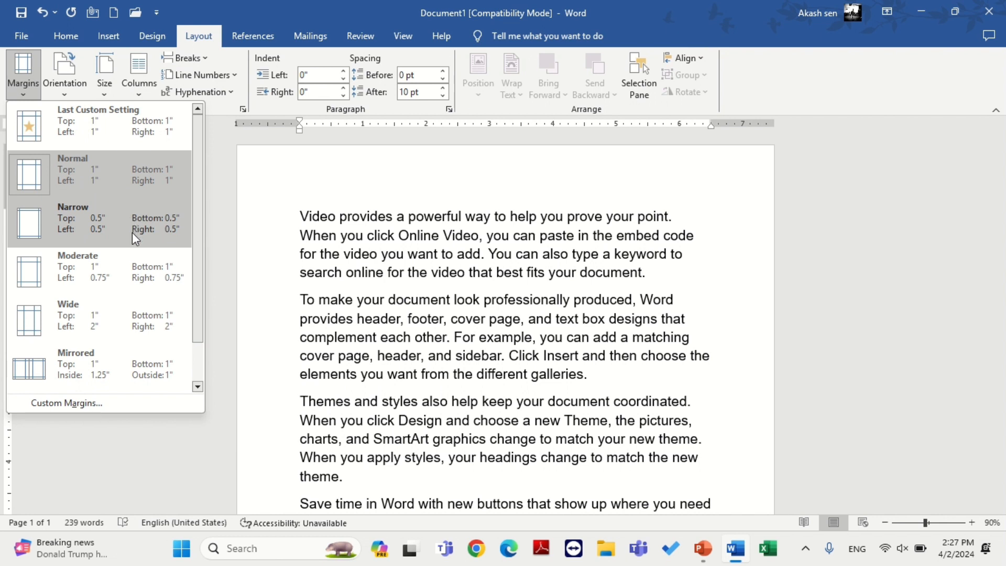
- Change the page orientation to Landscape and view the whole page
left_click(75, 92)
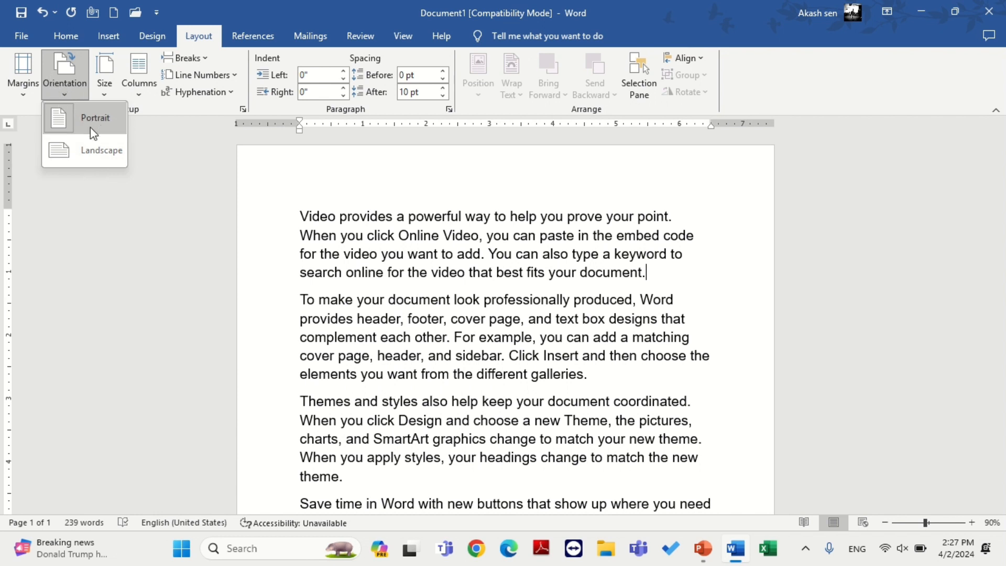
left_click(92, 150)
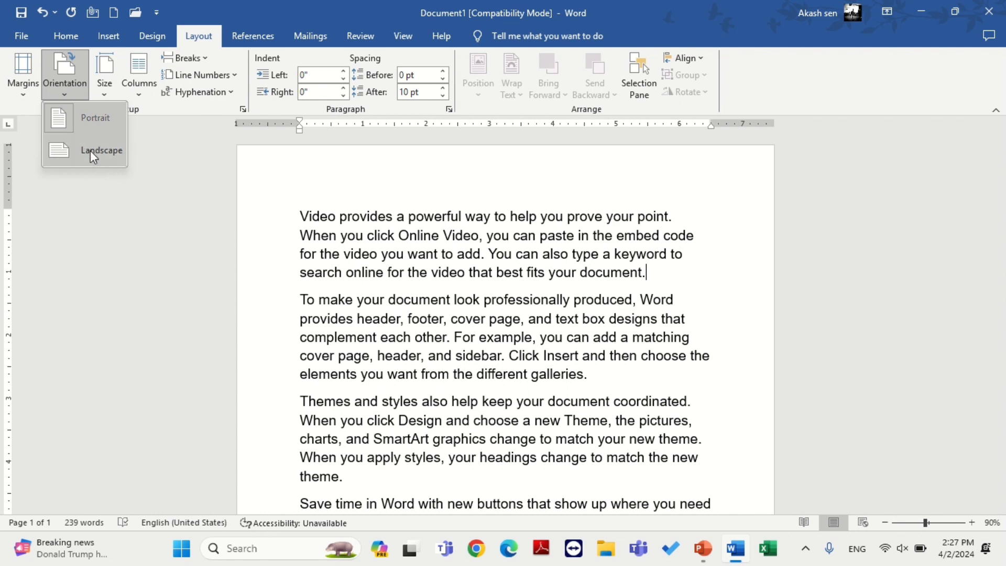
left_click(68, 91)
left_click(394, 348)
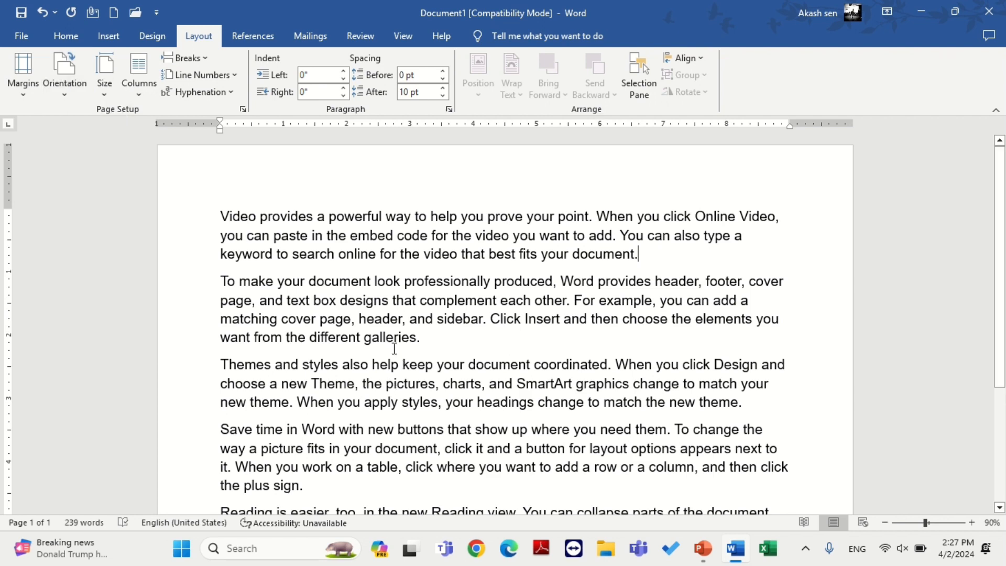
scroll(394, 346, "down", 3)
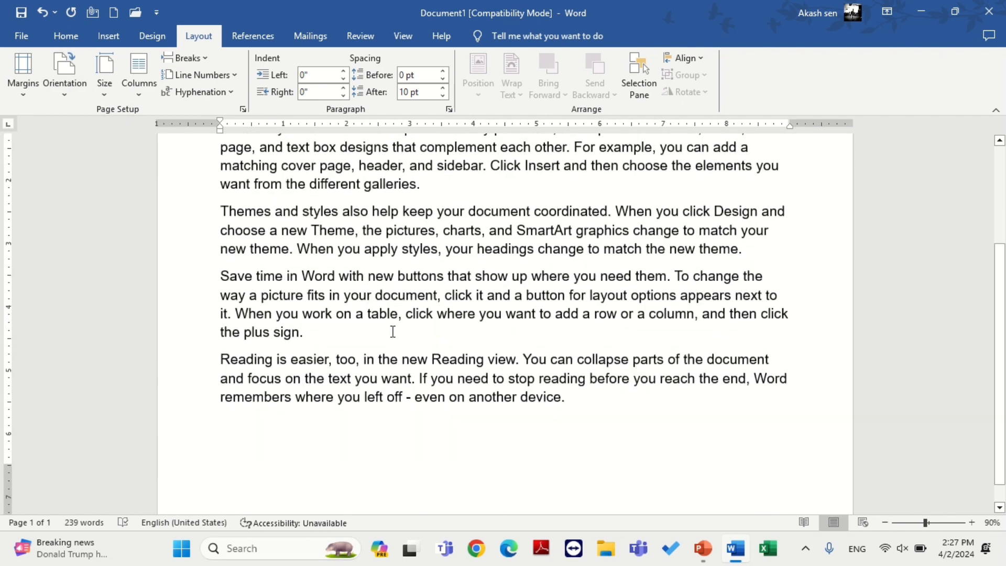
key("super")
left_click(267, 310)
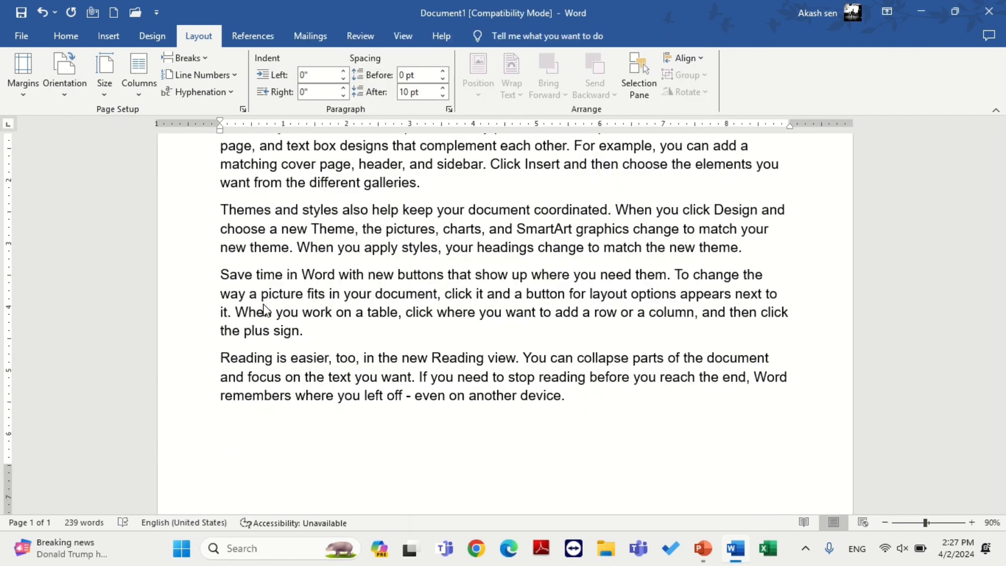
scroll(302, 388, "down", 3)
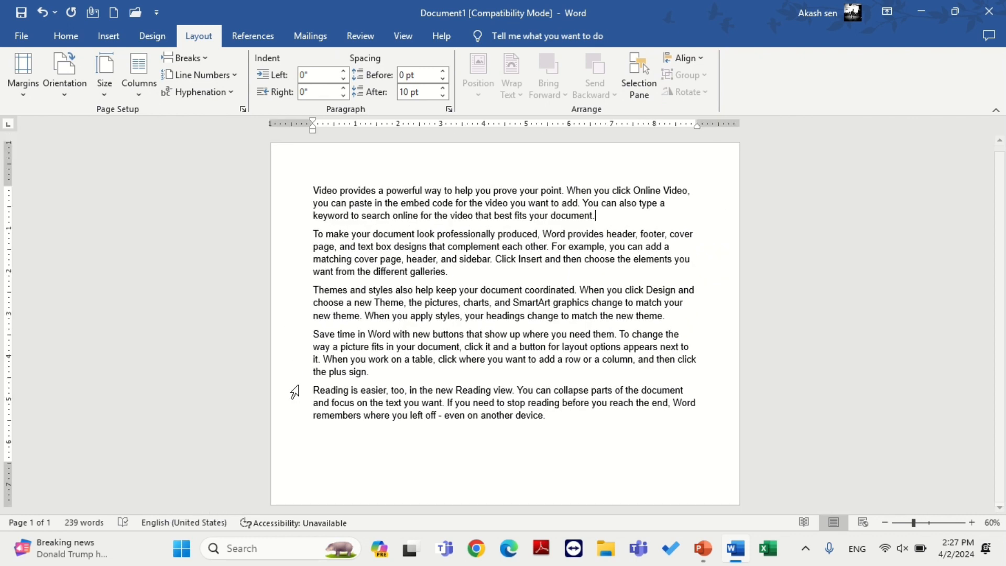
- Set the page orientation to Portrait and look over the page from top to bottom
left_click(63, 89)
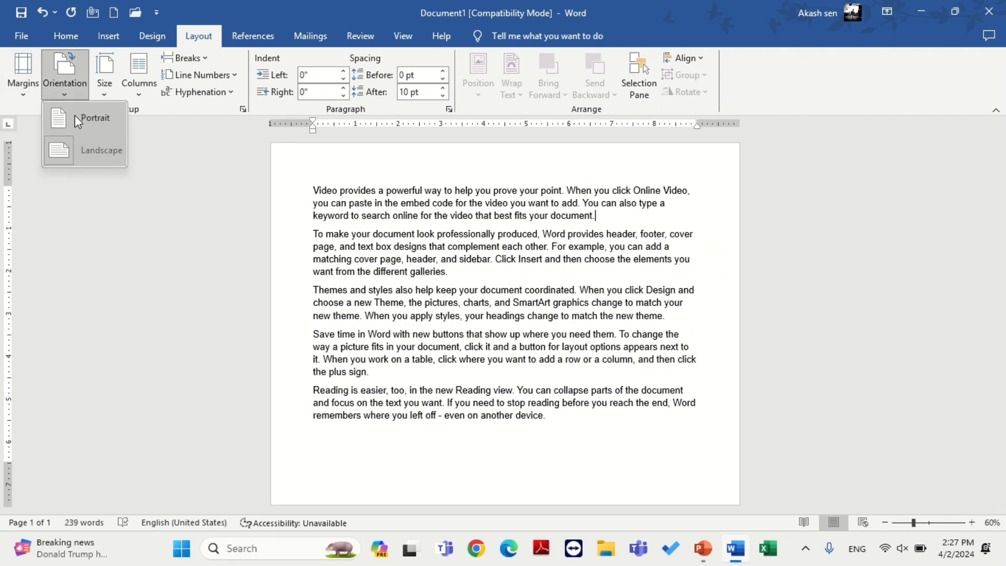
left_click(74, 115)
scroll(298, 381, "down", 2)
scroll(298, 379, "up", 1)
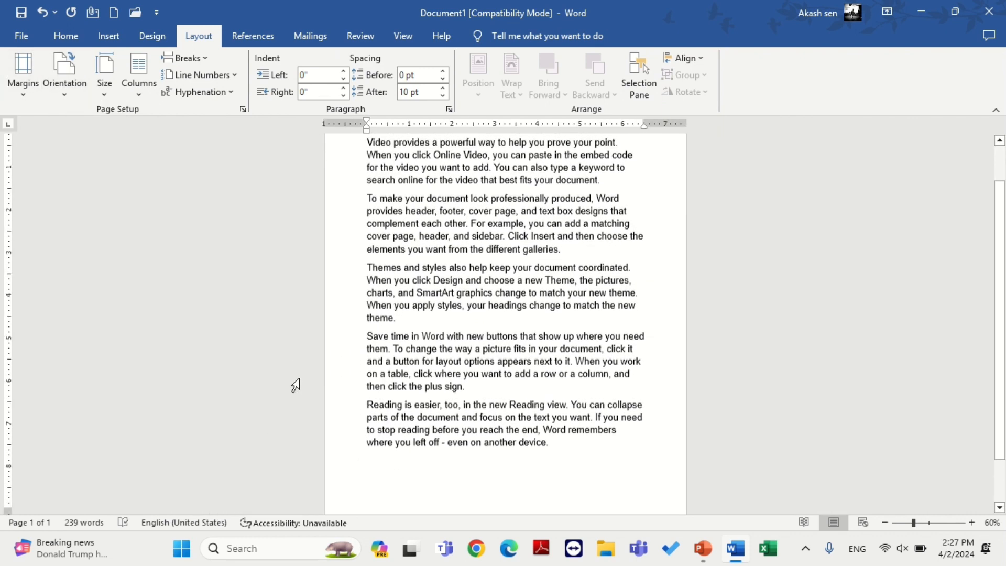
scroll(296, 378, "down", 2)
scroll(296, 377, "up", 2)
scroll(290, 375, "up", 2)
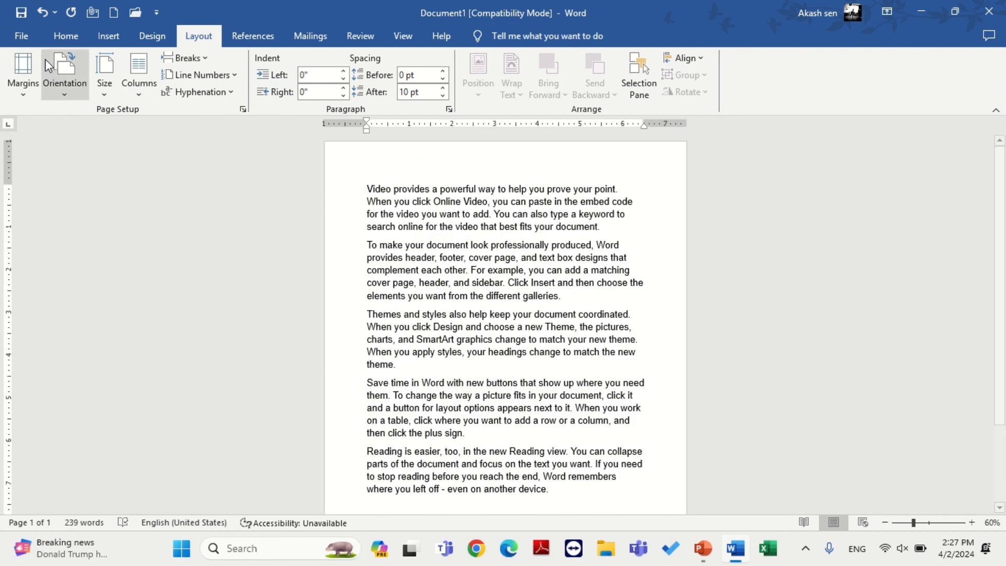
- Turn the page to Landscape orientation and bring up the orientation choices again
left_click(61, 94)
left_click(67, 157)
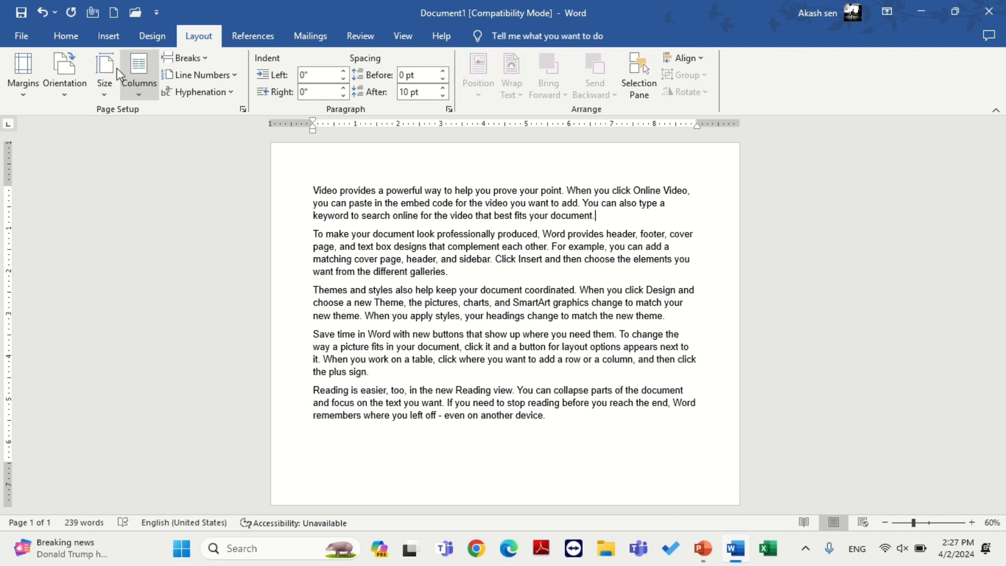
left_click(54, 91)
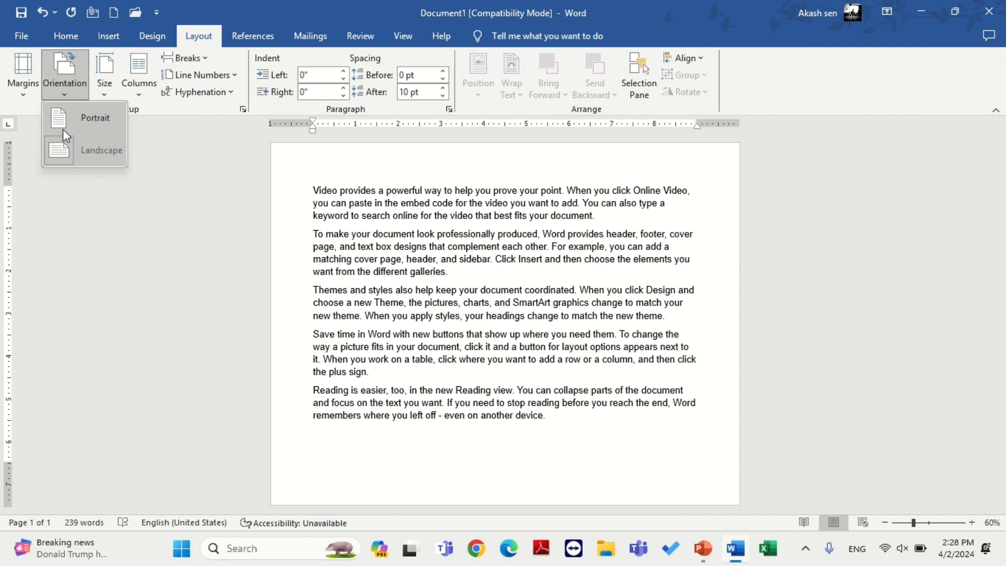
- Set the page orientation to Portrait and look through the available paper sizes
left_click(63, 129)
left_click(61, 90)
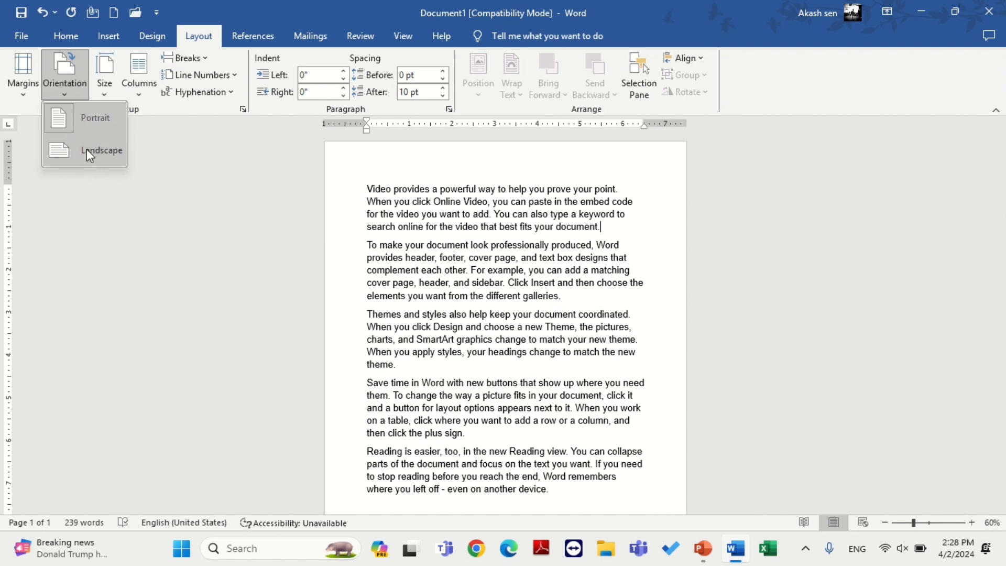
left_click(101, 83)
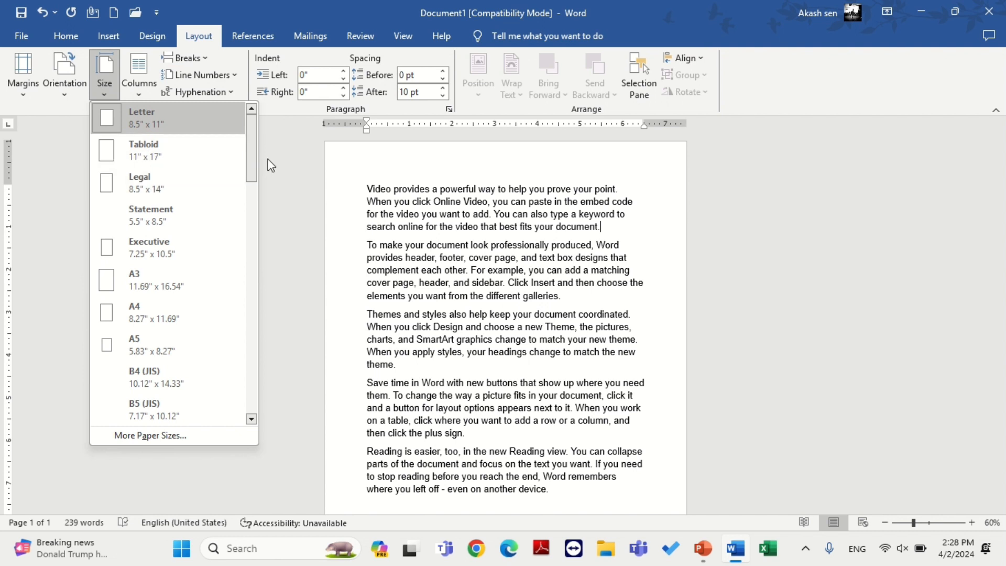
left_click_drag(253, 152, 249, 179)
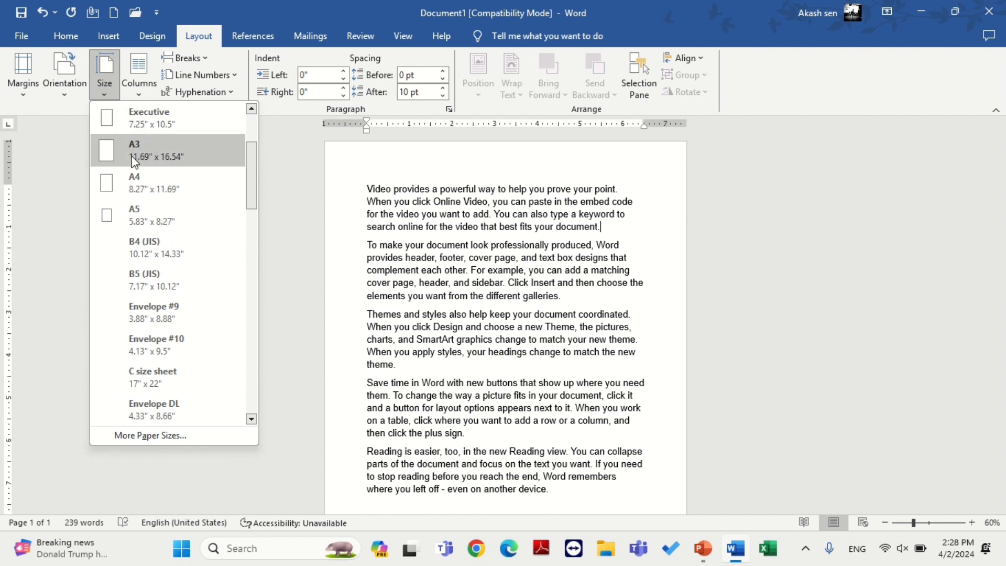
left_click(352, 227)
left_click(347, 205)
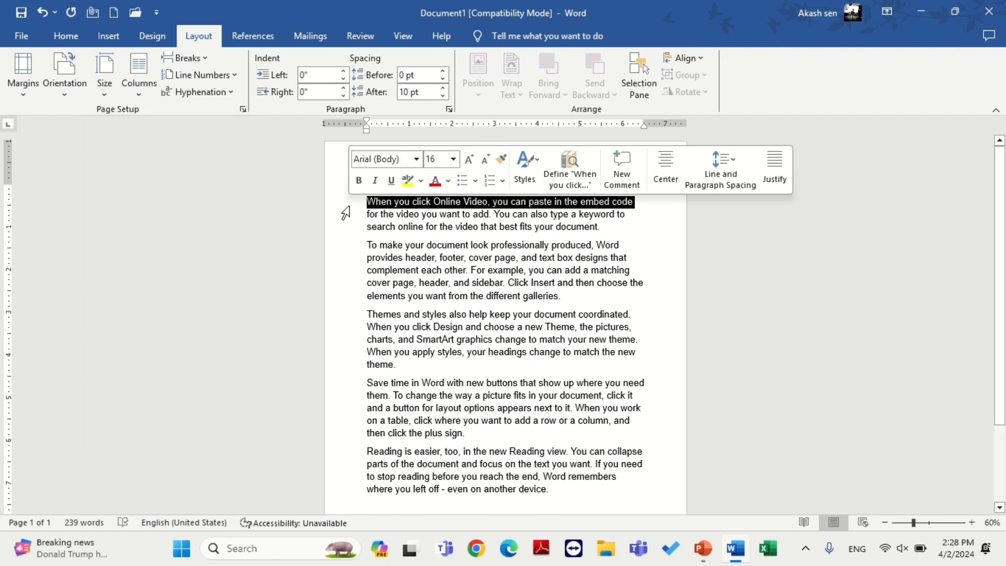
left_click(347, 246)
left_click(348, 259)
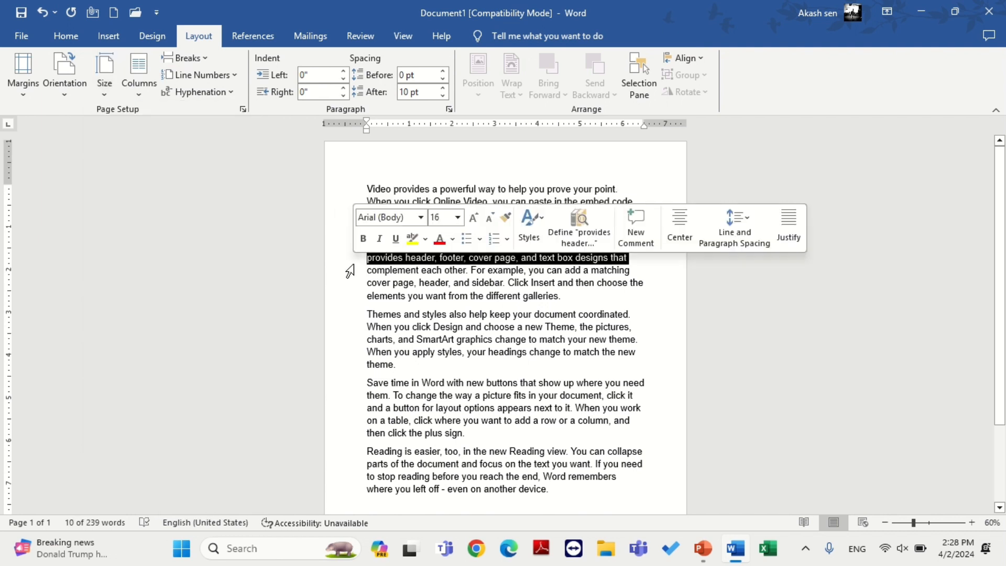
left_click(426, 348)
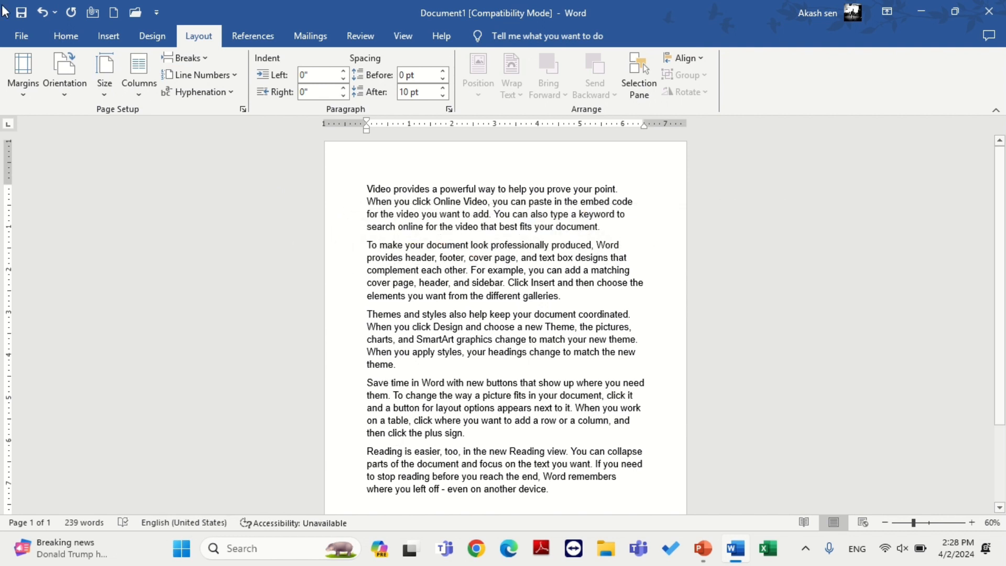
- Set the paper size to A3 (11.69" x 16.54"), and switch it to A4 (8.27" x 11.69")
left_click(16, 89)
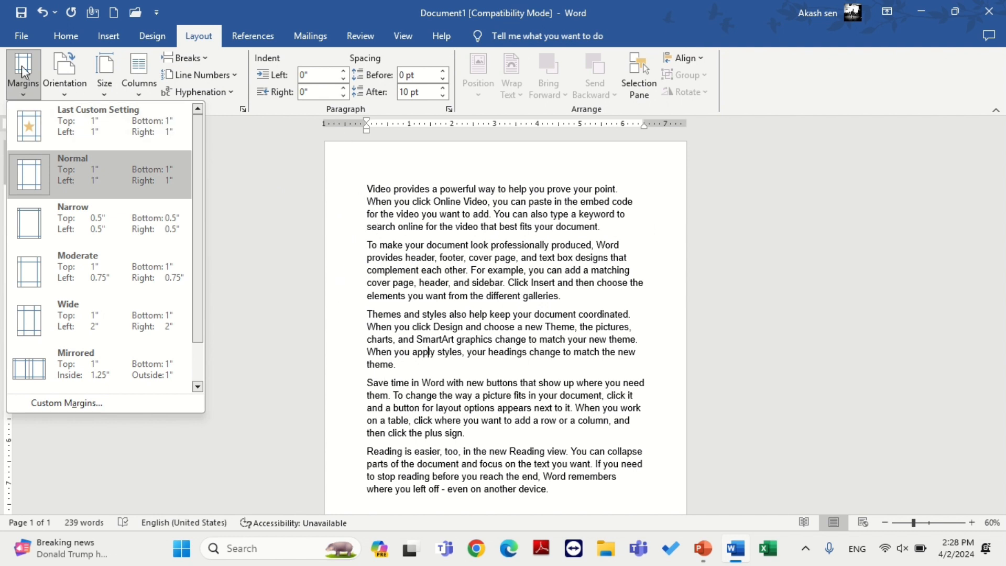
left_click(105, 95)
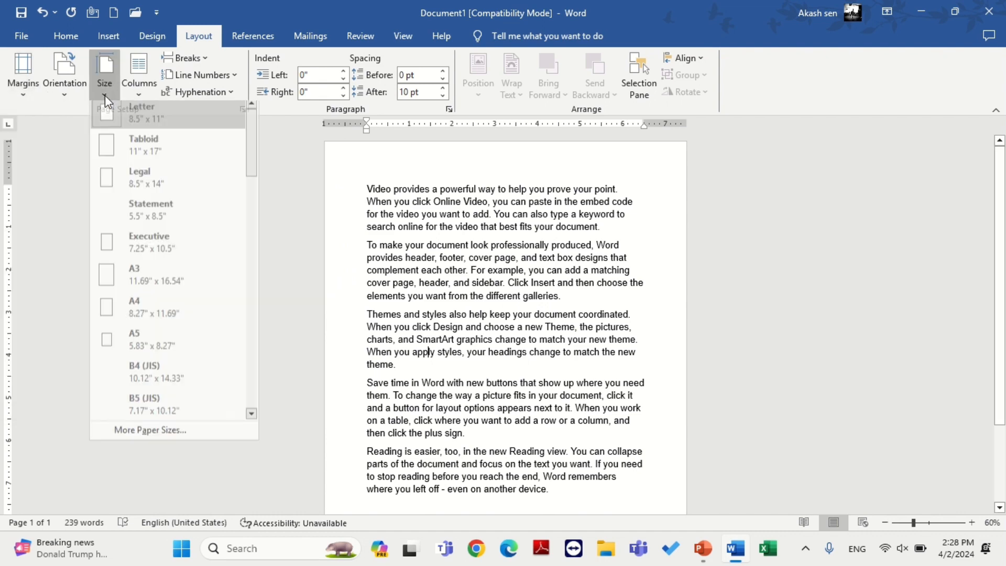
left_click(145, 288)
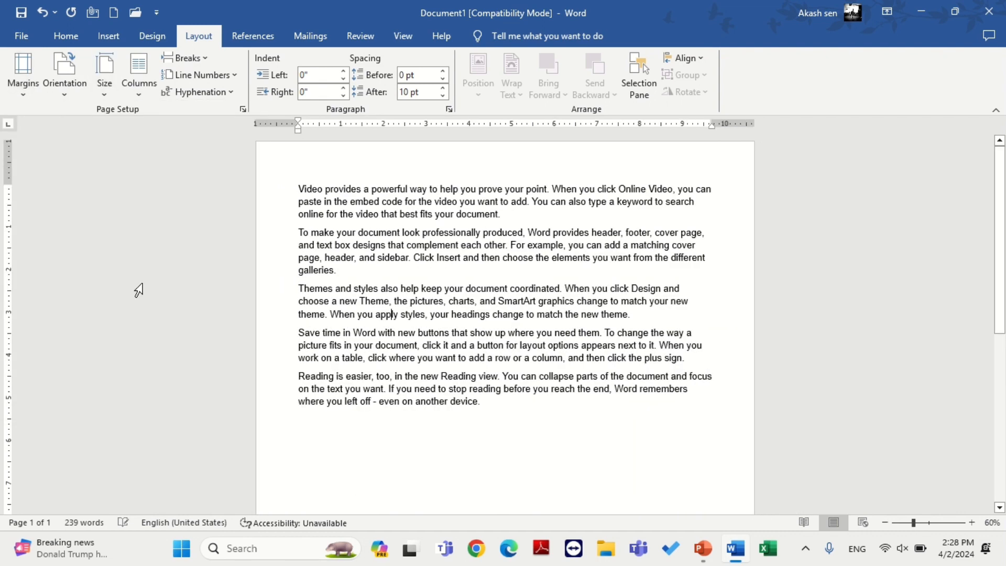
left_click(98, 97)
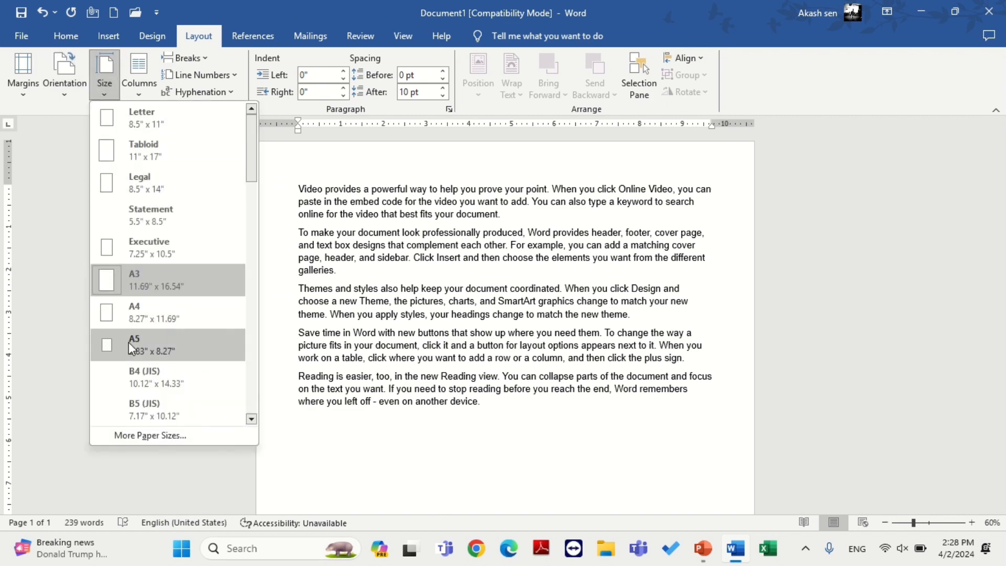
left_click(126, 326)
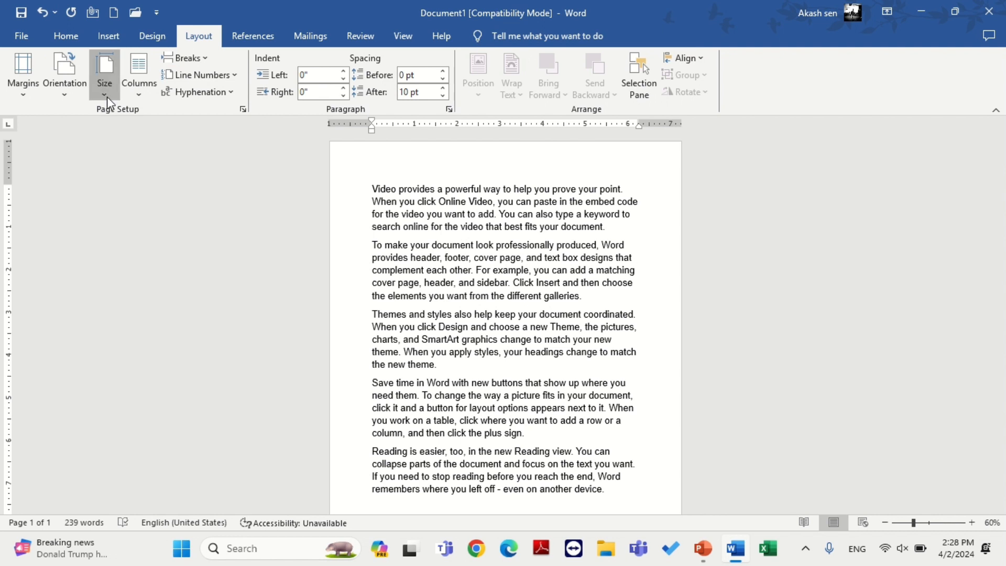
- Set the paper size to A5 (5.83" x 8.27") and turn the pages to Landscape orientation
left_click(107, 97)
left_click(109, 344)
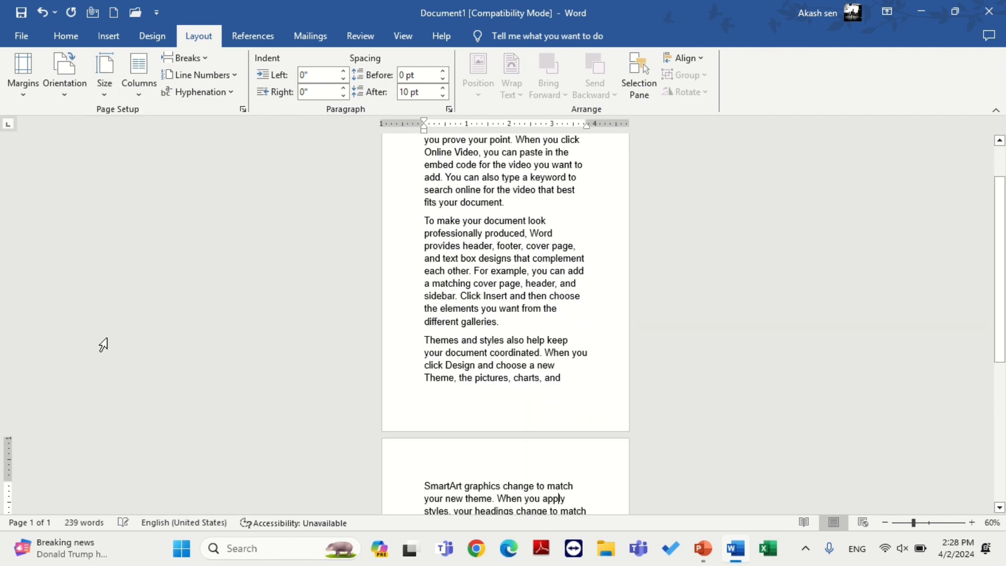
left_click(77, 96)
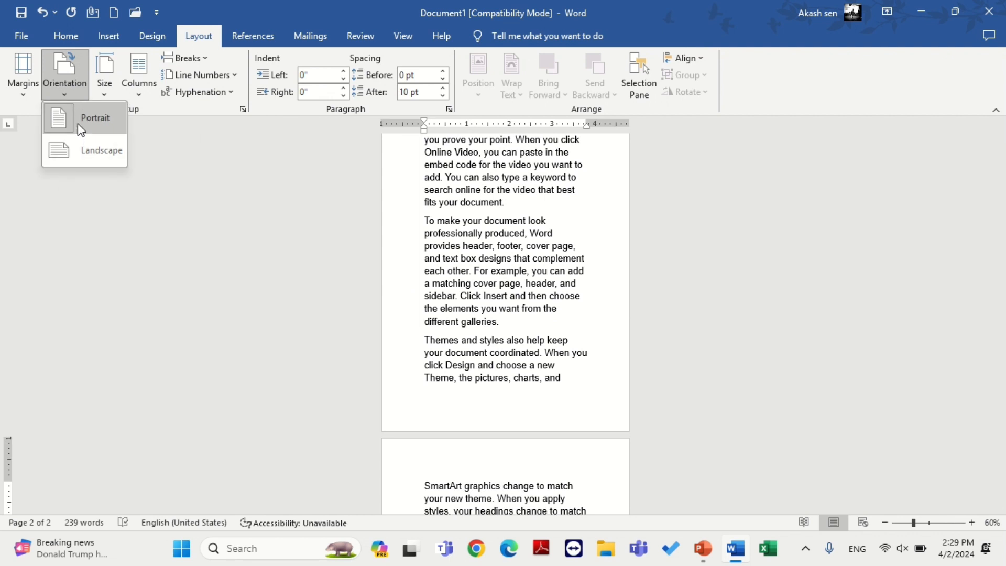
left_click(78, 140)
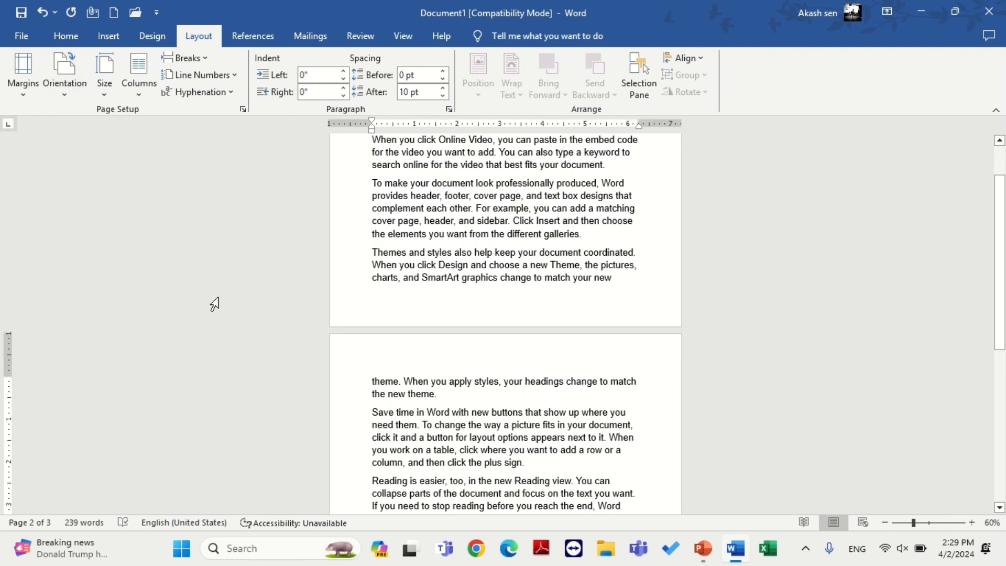
left_click(451, 399)
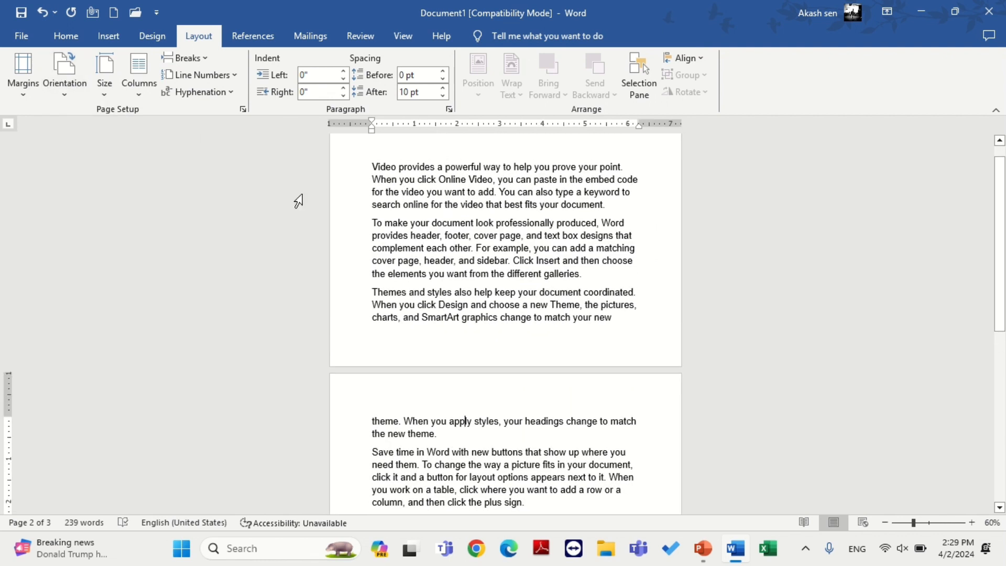
- Return the page orientation to Portrait and set the paper size to A4 (8.27" x 11.69")
left_click(60, 84)
left_click(67, 125)
left_click(93, 84)
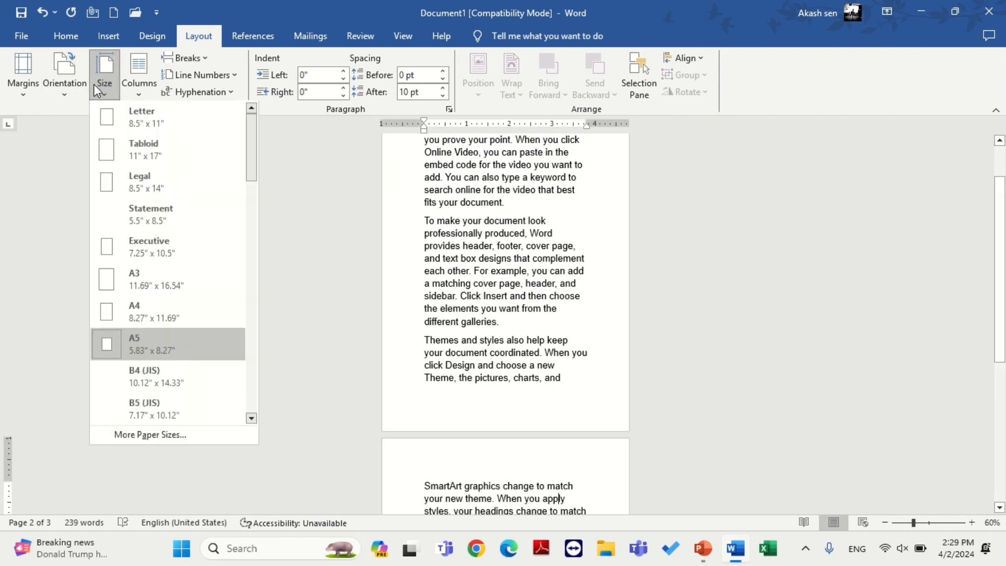
left_click(137, 310)
scroll(428, 376, "up", 1)
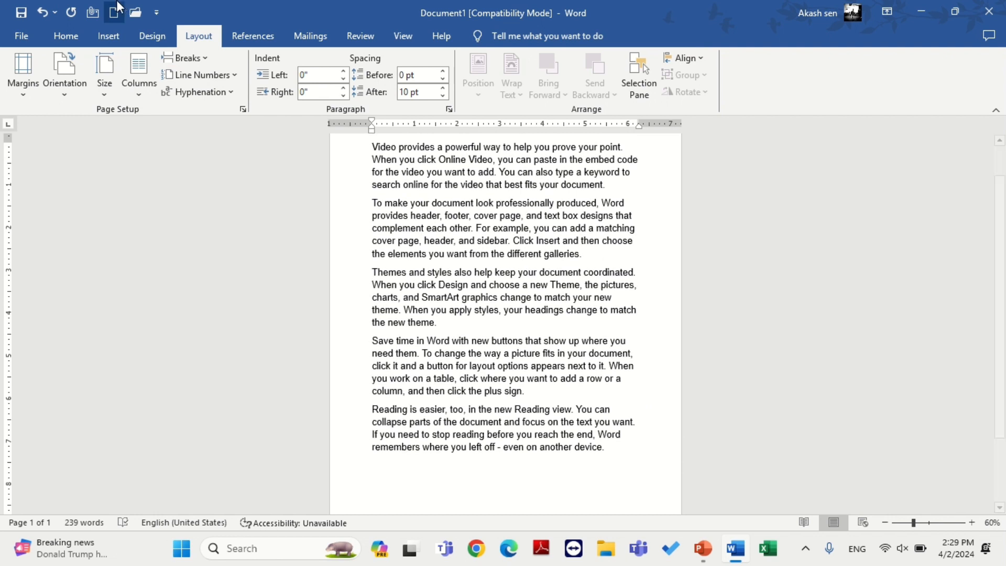
- Review the paper size presets and the column layout choices without applying any
left_click(107, 98)
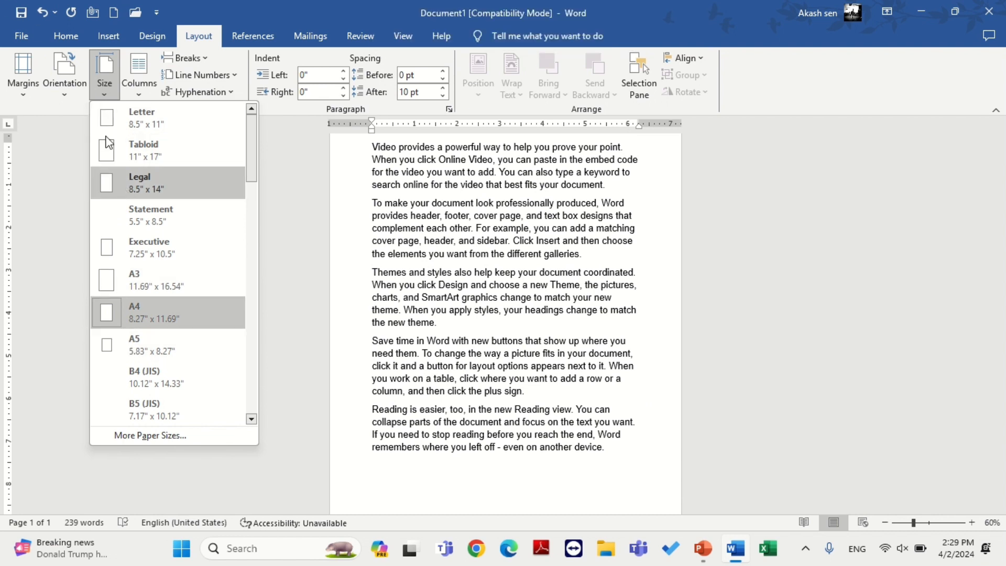
left_click(143, 89)
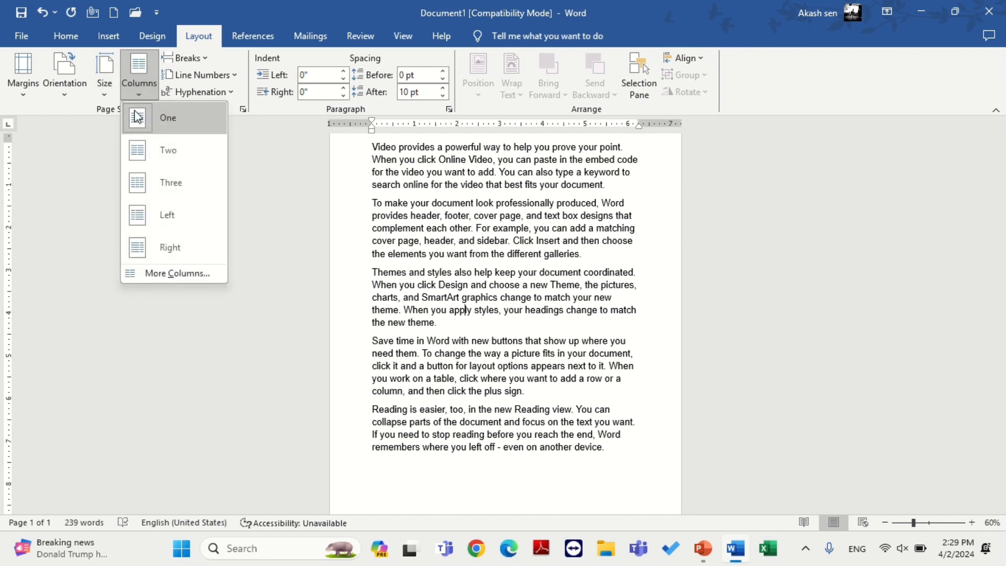
left_click(398, 285)
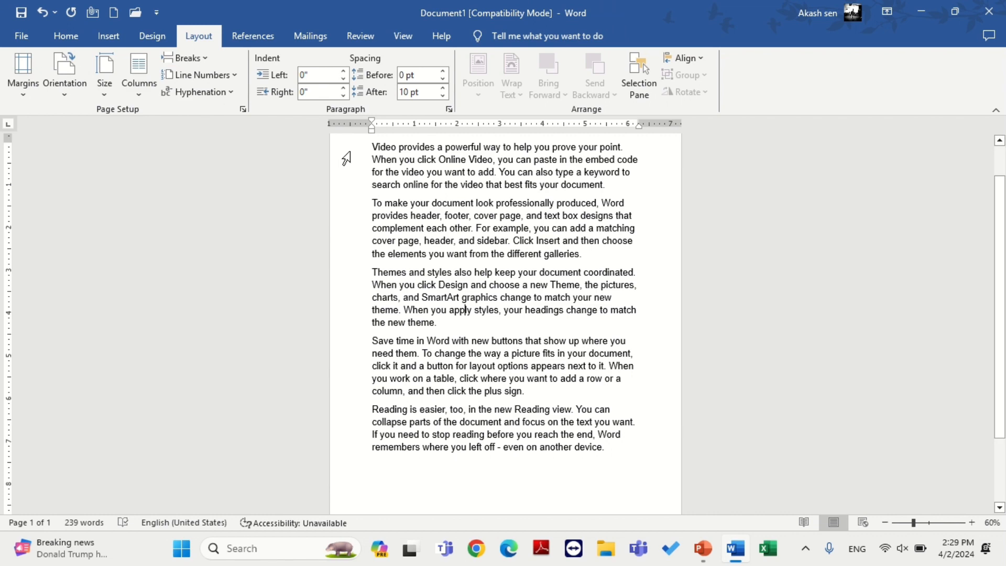
- Select all the paragraphs, try the Right column layout, and settle on Two columns
left_click_drag(367, 145, 629, 435)
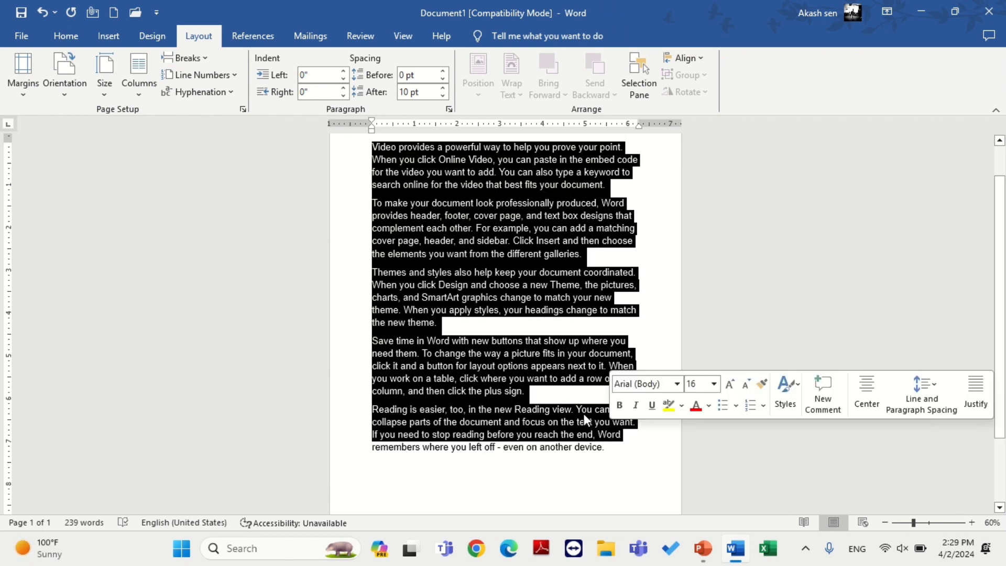
left_click(564, 436)
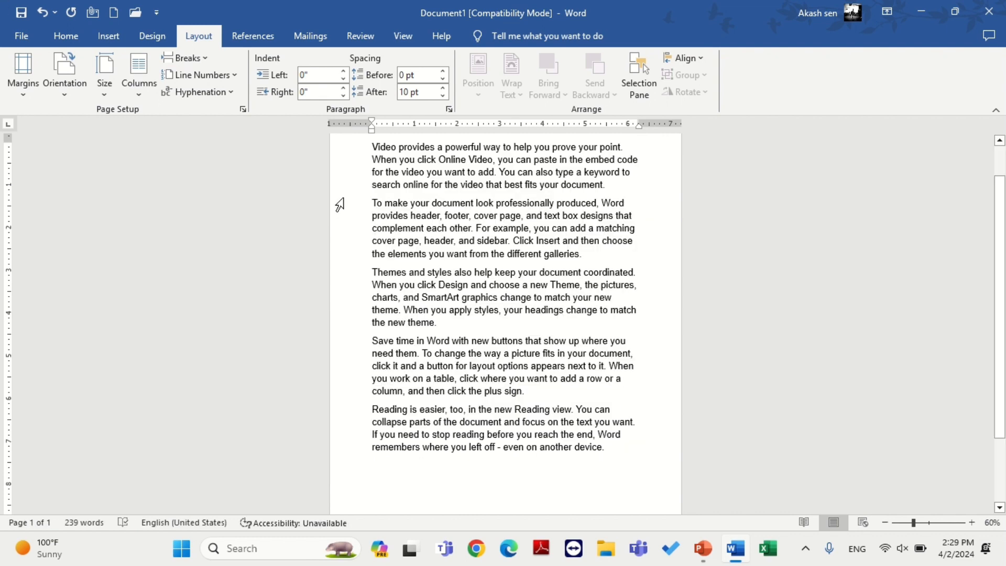
left_click_drag(367, 149, 612, 478)
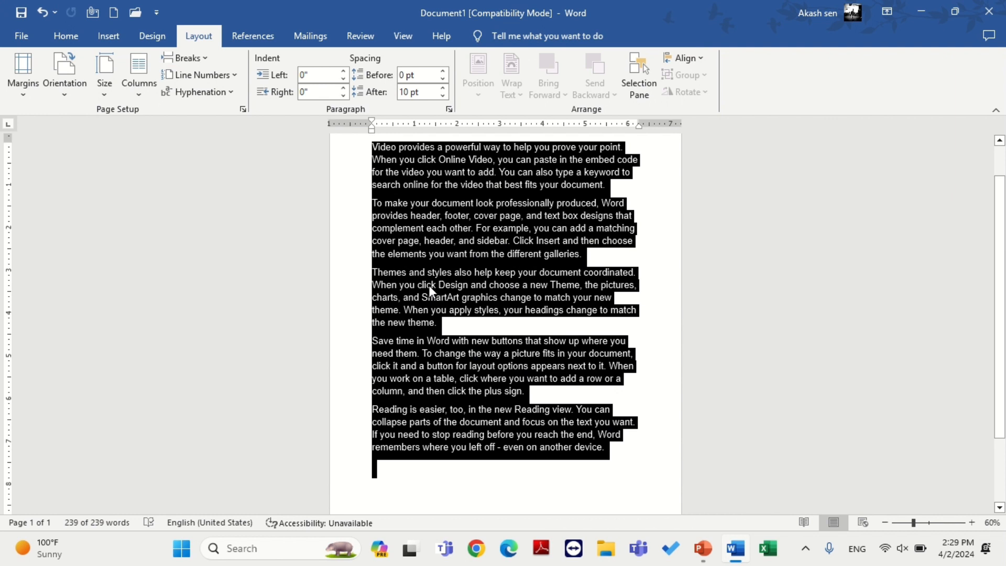
left_click(148, 92)
left_click(158, 249)
left_click(133, 94)
left_click(169, 155)
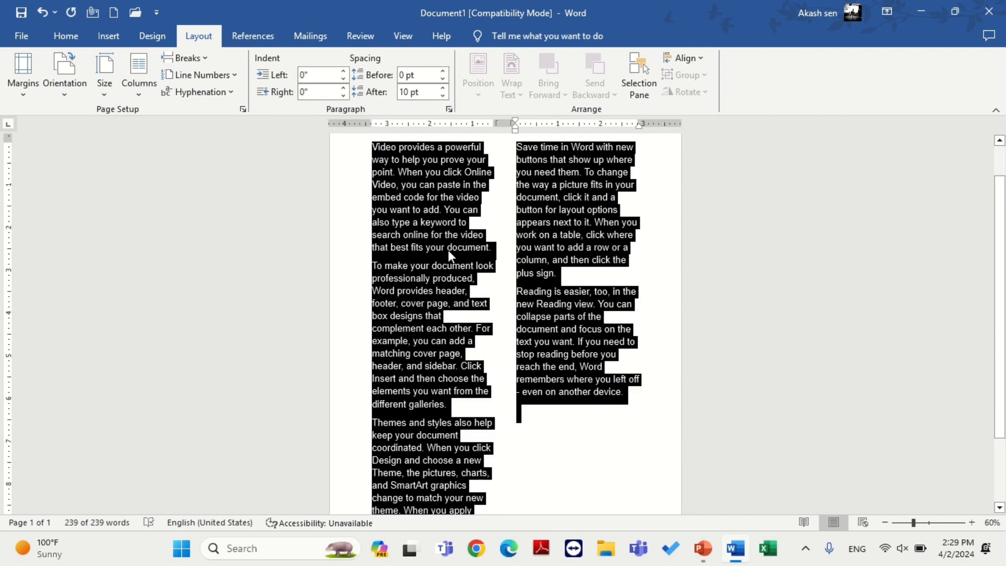
- Examine how the text flows across the two columns, enlarging the view to 90% and returning to the page's beginning
left_click(448, 250)
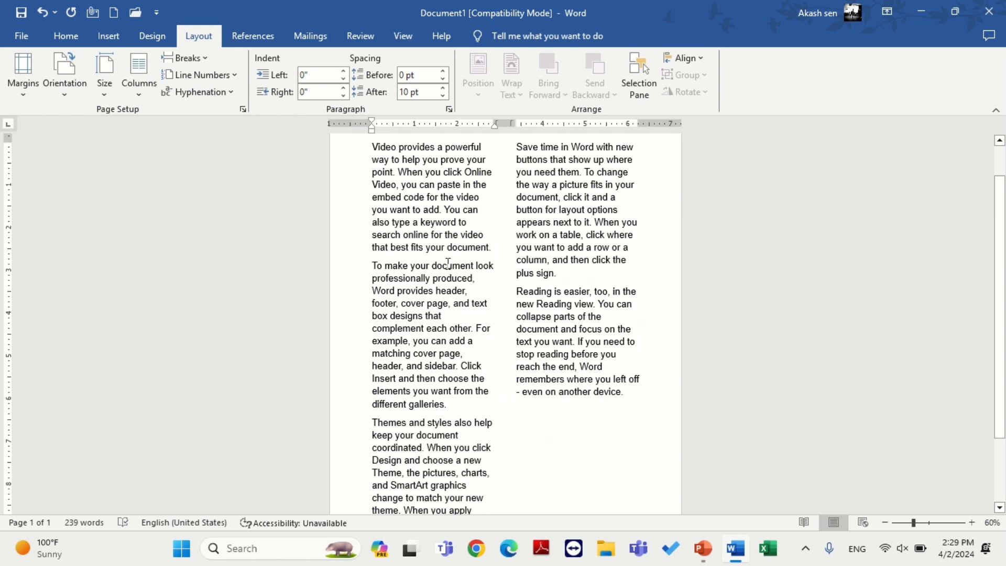
scroll(448, 263, "up", 2)
scroll(448, 263, "down", 3)
left_click_drag(448, 264, 474, 246)
scroll(469, 168, "up", 1)
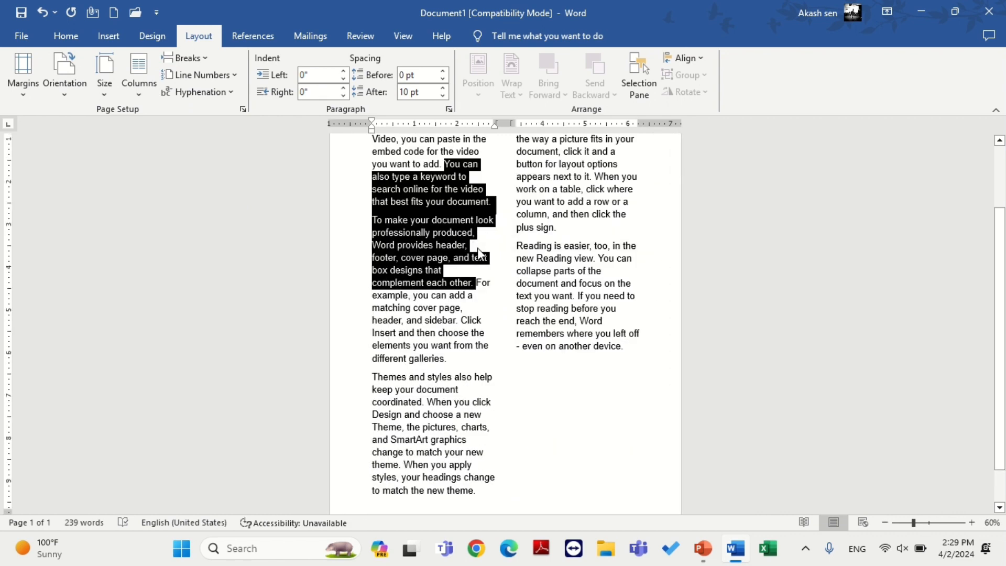
left_click(477, 247)
scroll(477, 248, "up", 3)
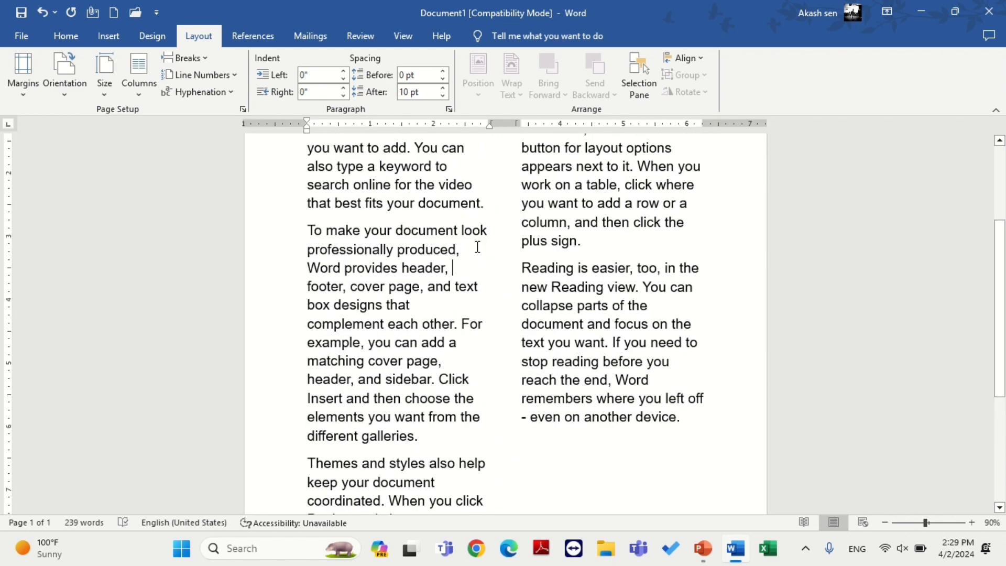
scroll(477, 246, "up", 3)
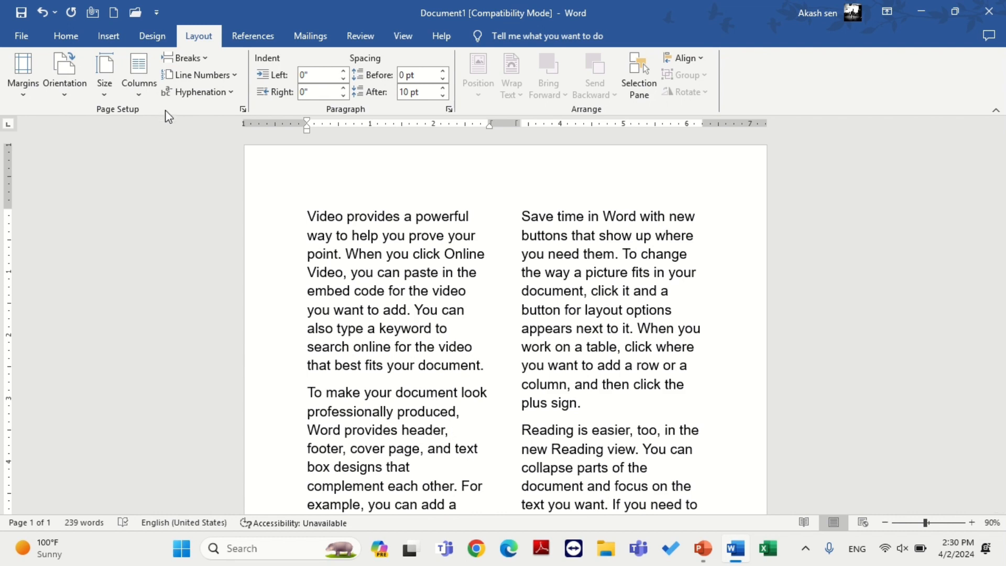
- Select the whole document and lay its text out in Three columns
key("ctrl+a")
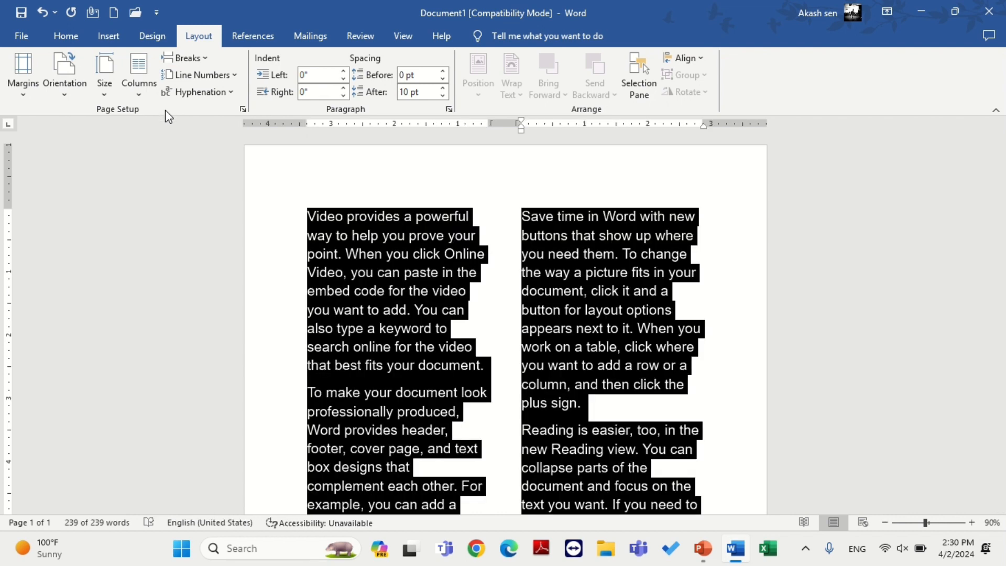
left_click(139, 79)
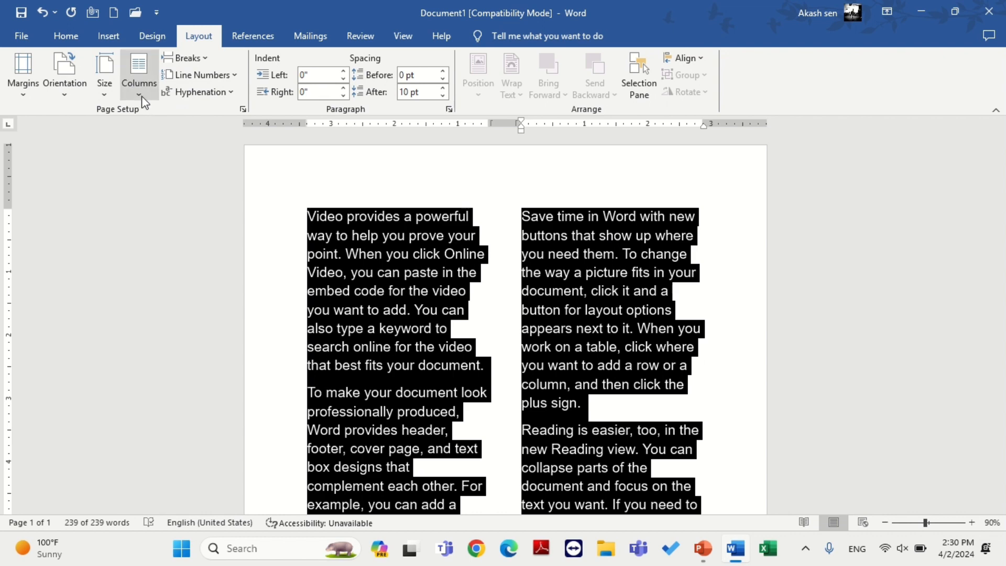
left_click(147, 185)
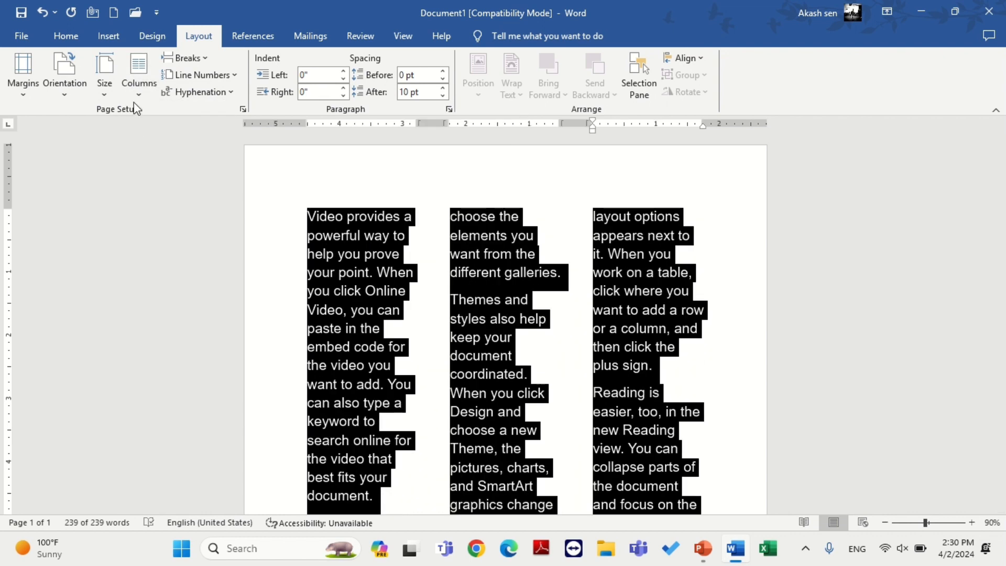
- Apply the Left column layout to the selected text, and switch it to the Right layout
left_click(139, 89)
left_click(137, 214)
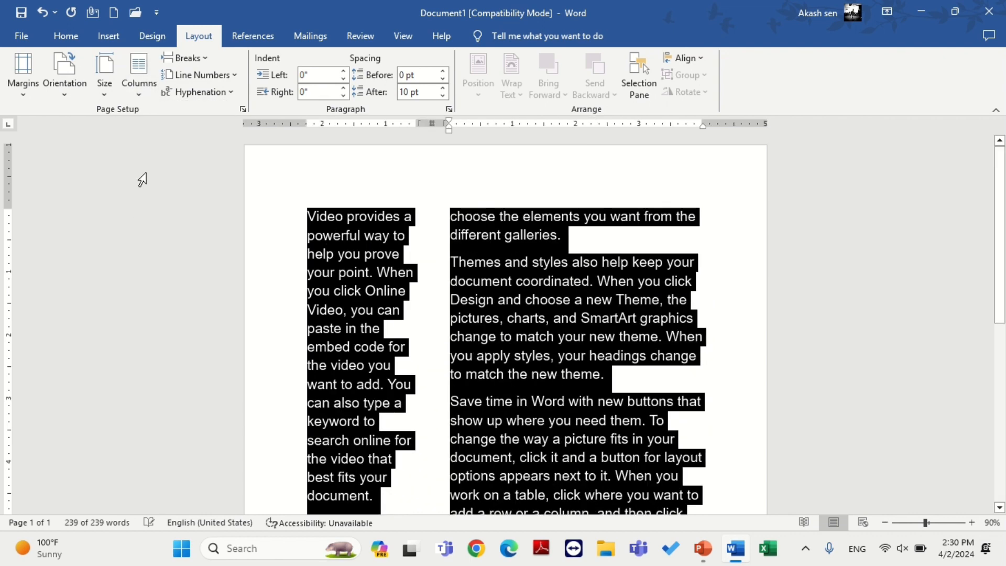
left_click(139, 80)
left_click(149, 250)
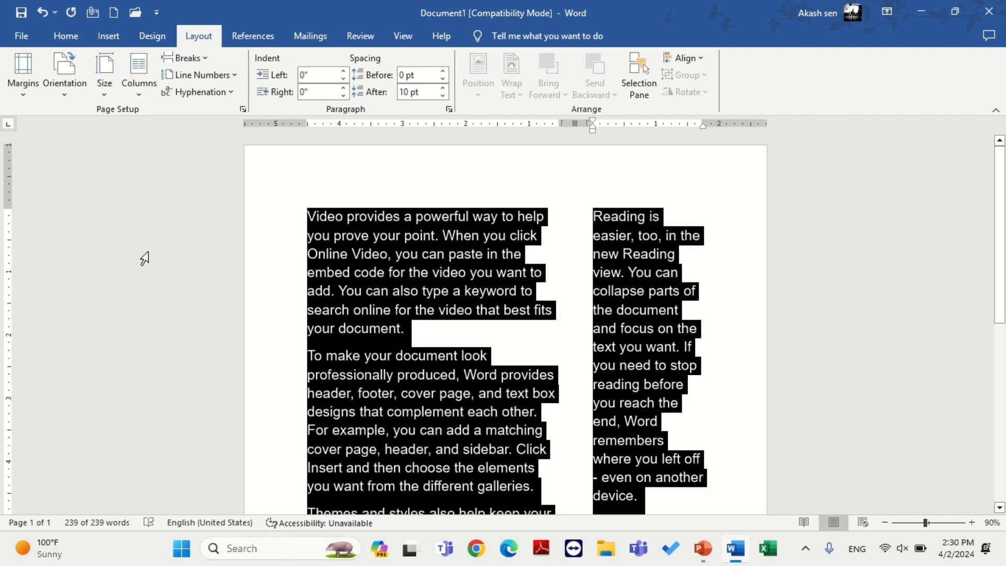
- Set the selected text back to Two equal columns and bring up the column choices again
left_click(139, 79)
left_click(141, 150)
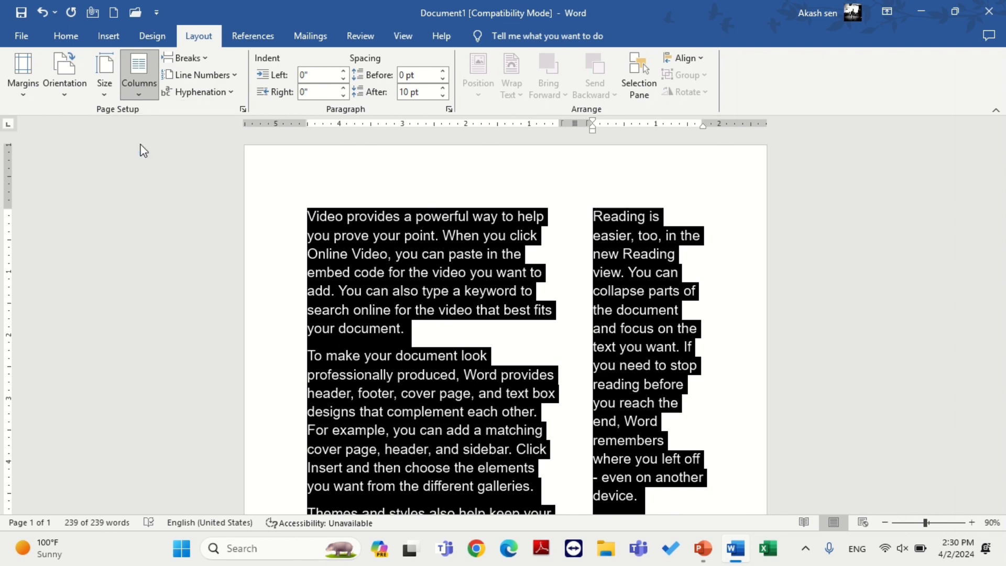
left_click(150, 93)
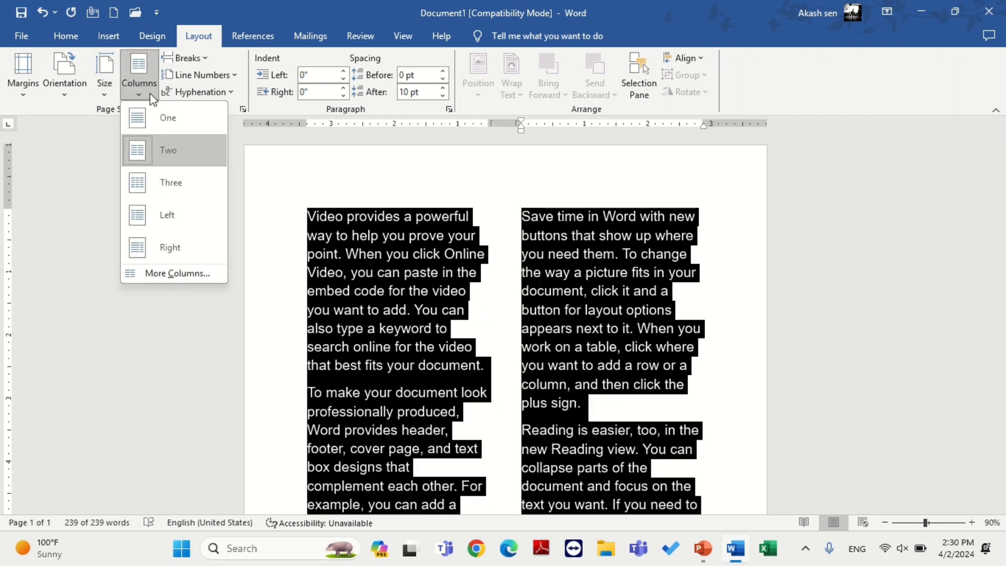
- Add a line between the two equal columns of the selected text
left_click(140, 273)
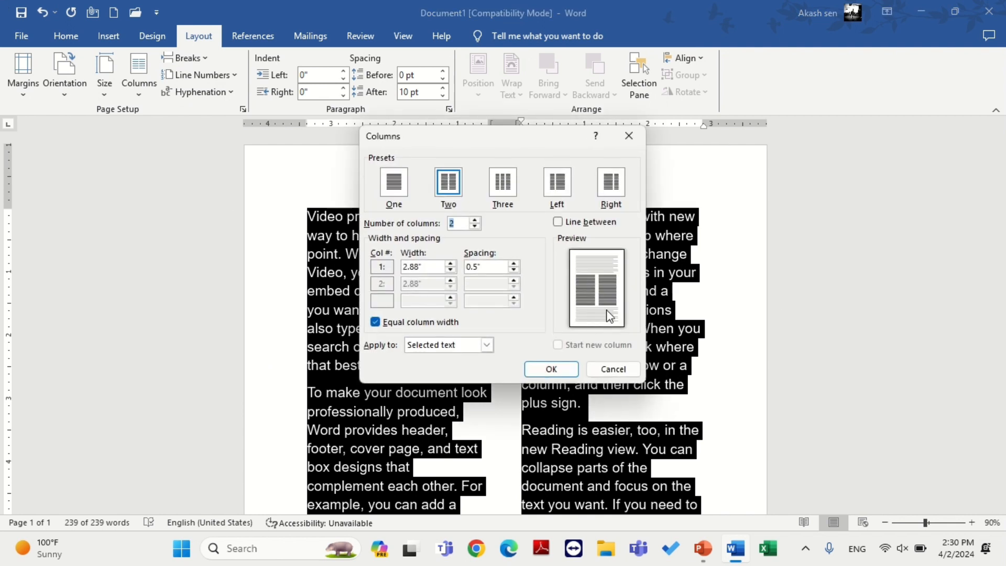
left_click(601, 222)
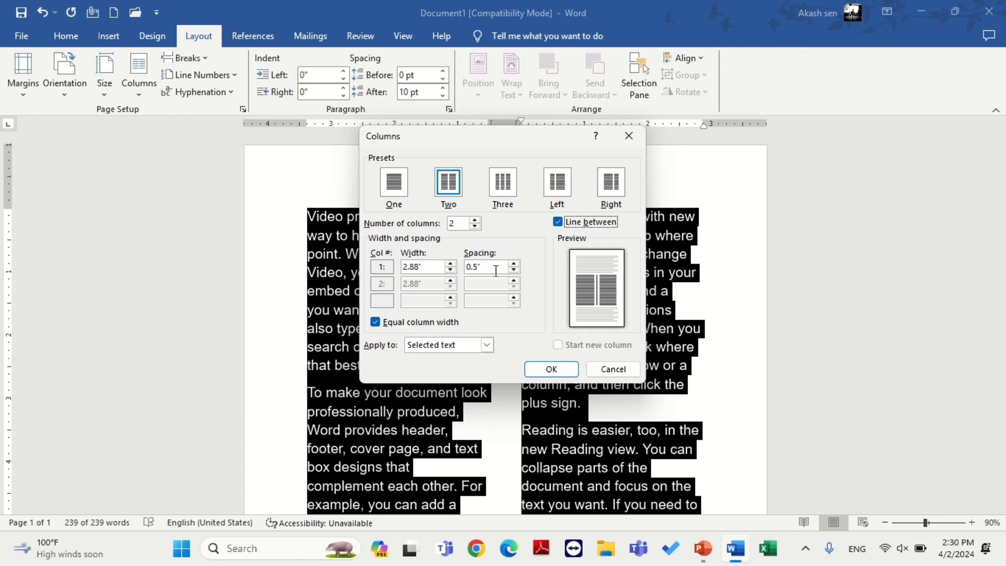
left_click(487, 346)
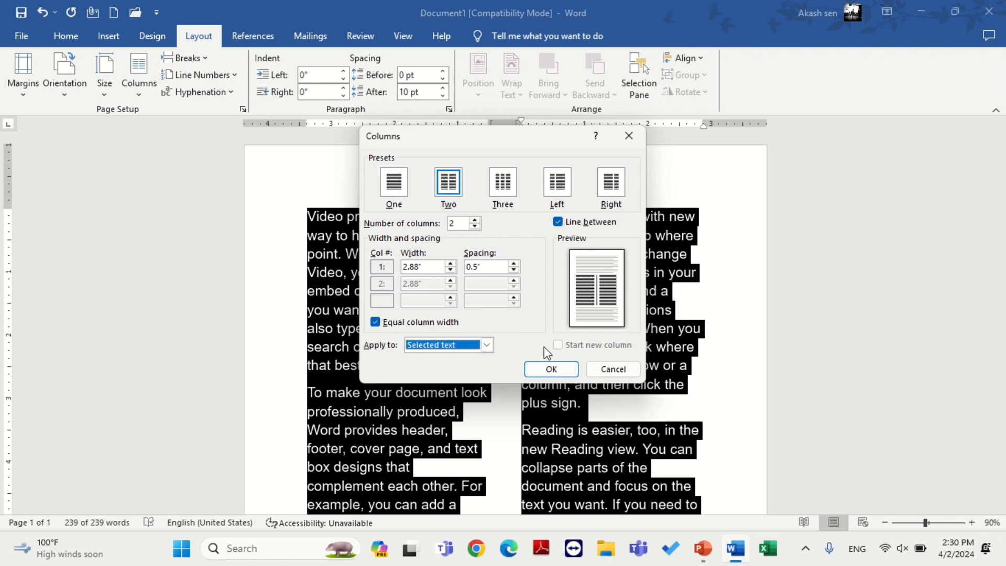
left_click(549, 369)
scroll(492, 284, "down", 5)
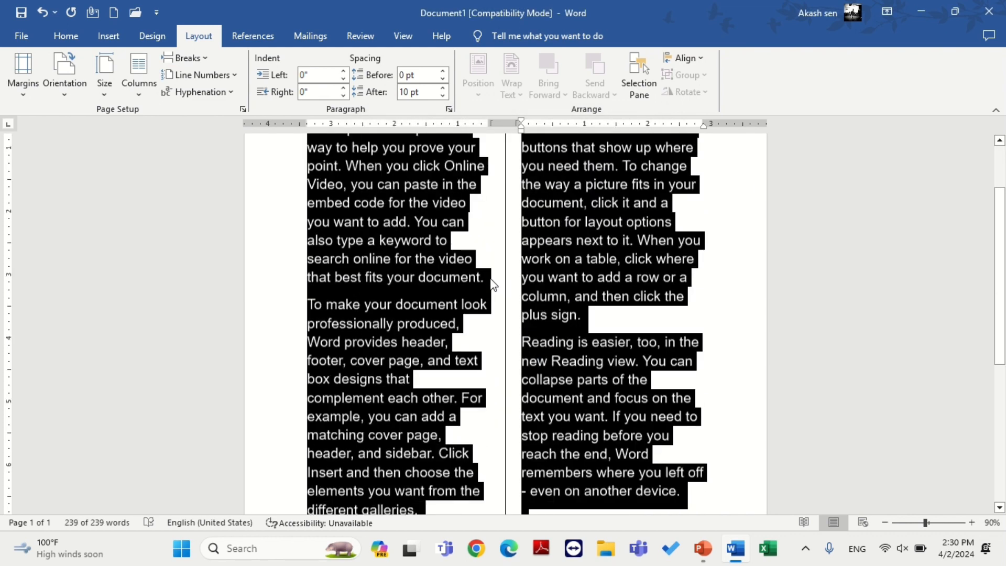
scroll(484, 281, "down", 5)
scroll(484, 281, "up", 8)
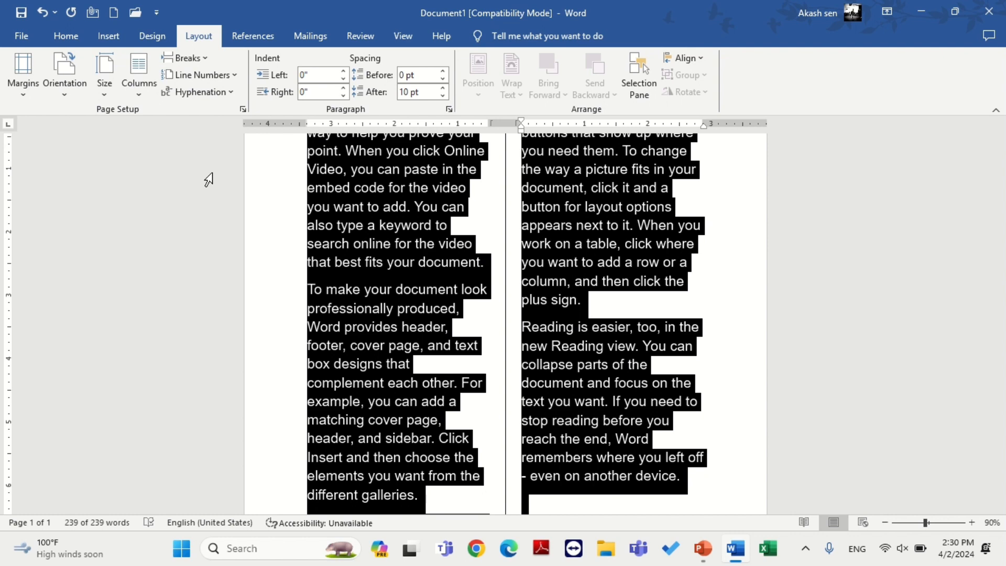
- Undo the successive column changes until the selected text is back in a single column
key("ctrl+z")
key("ctrl+z")
key("ctrl+z")
key("ctrl+z")
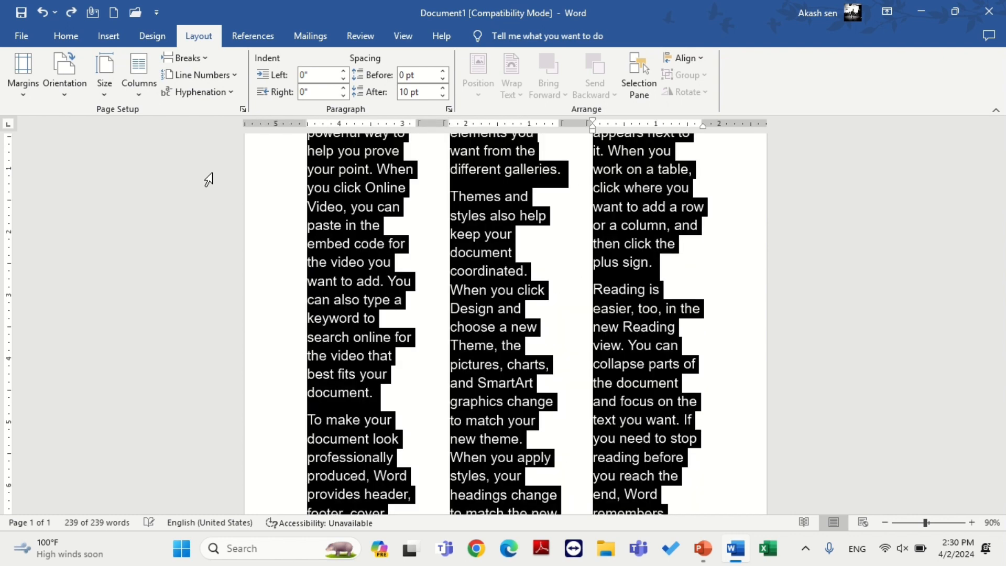
key("ctrl+z")
key("ctrl+z")
key("ctrl+z")
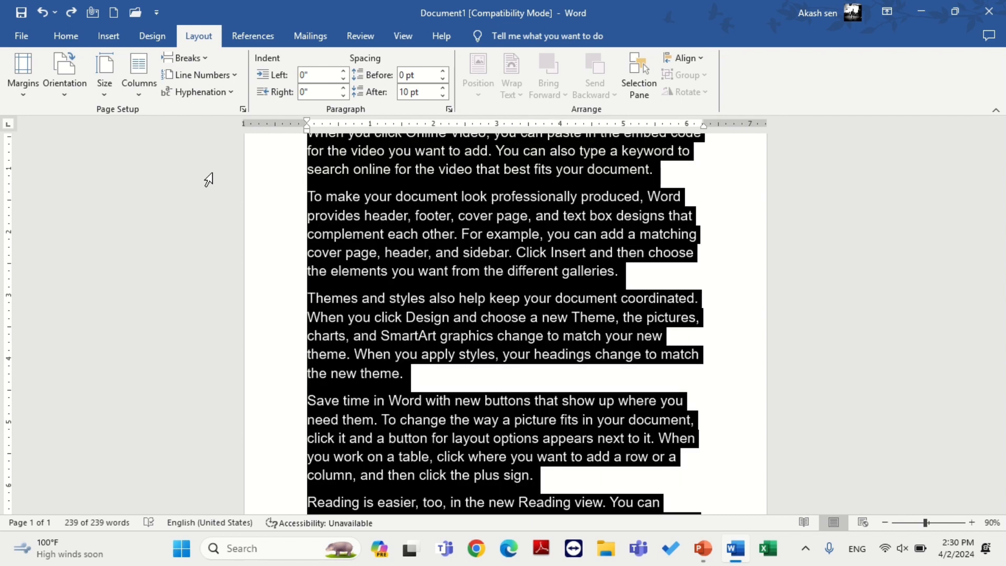
scroll(209, 179, "up", 3)
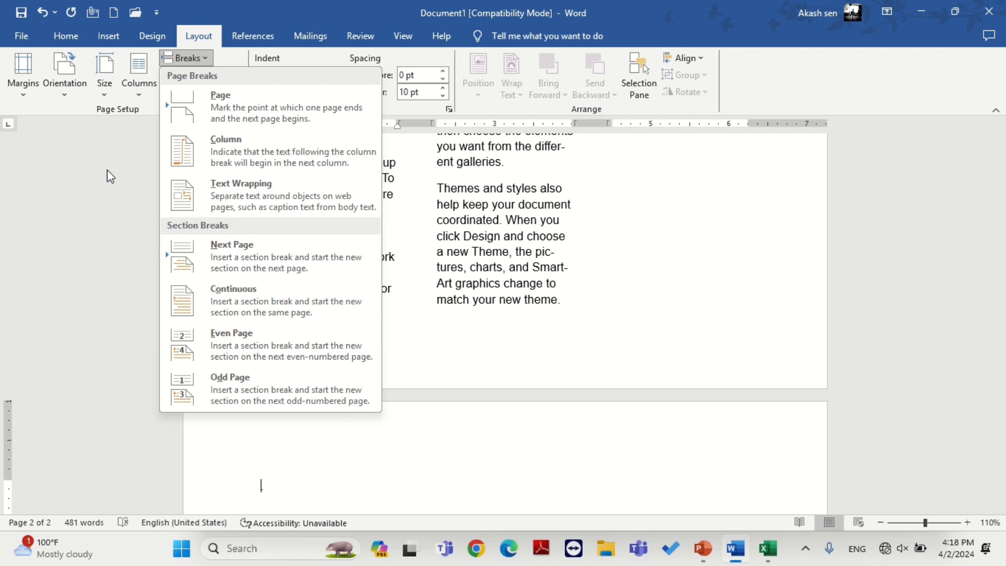
- Undo the last break and the three-column layout so the text runs in one column
left_click(107, 170)
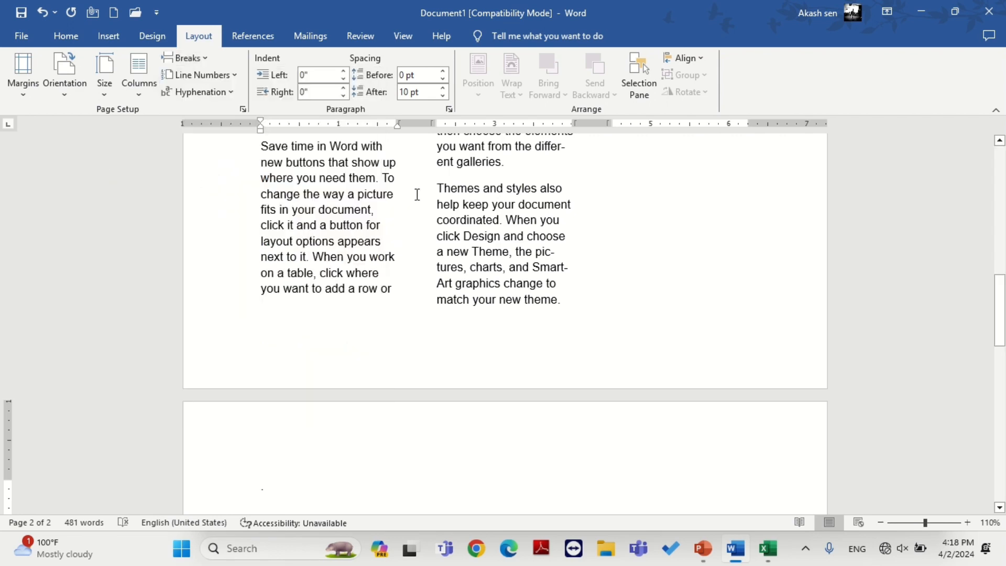
scroll(417, 195, "up", 3)
key("ctrl+z")
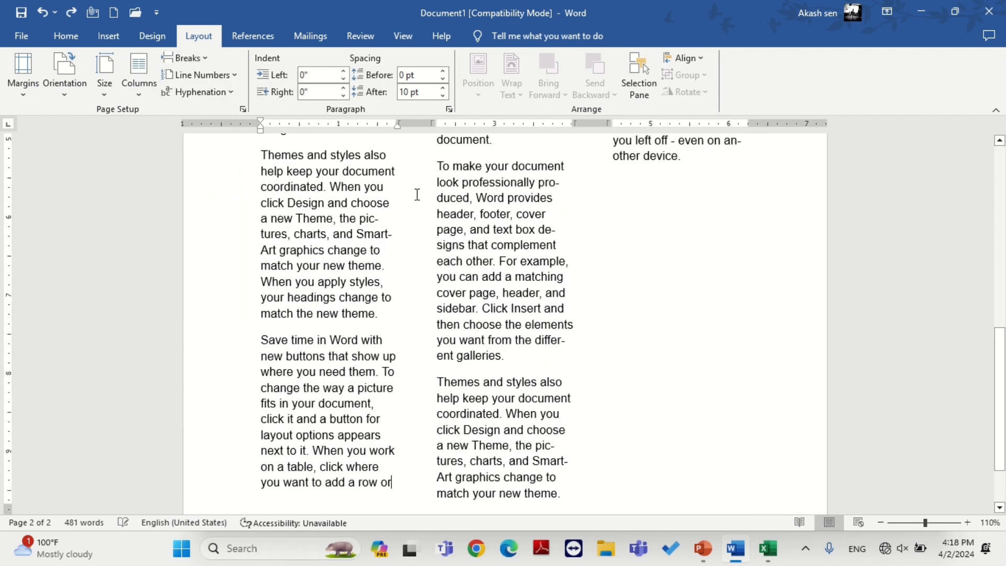
key("ctrl+z")
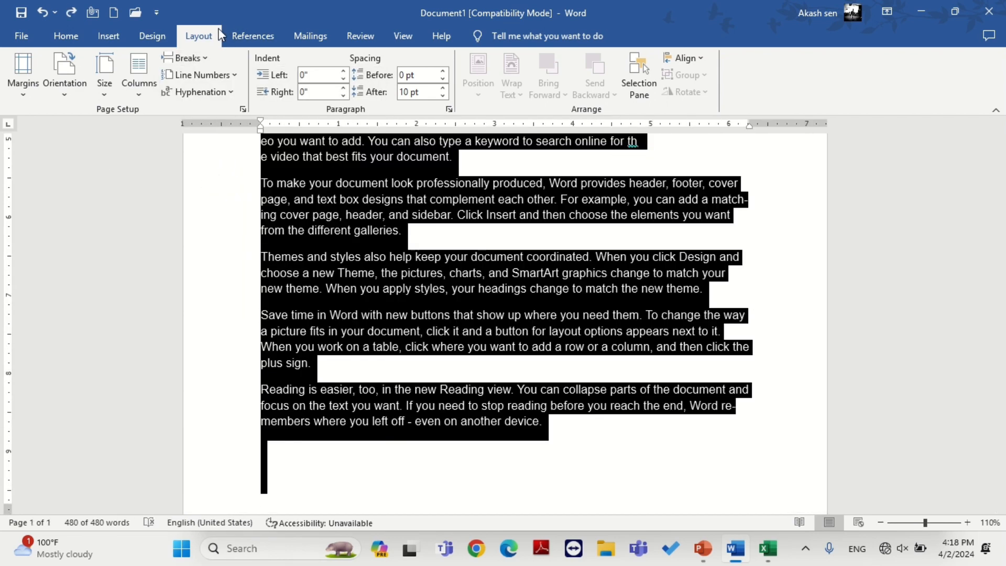
scroll(436, 208, "up", 5)
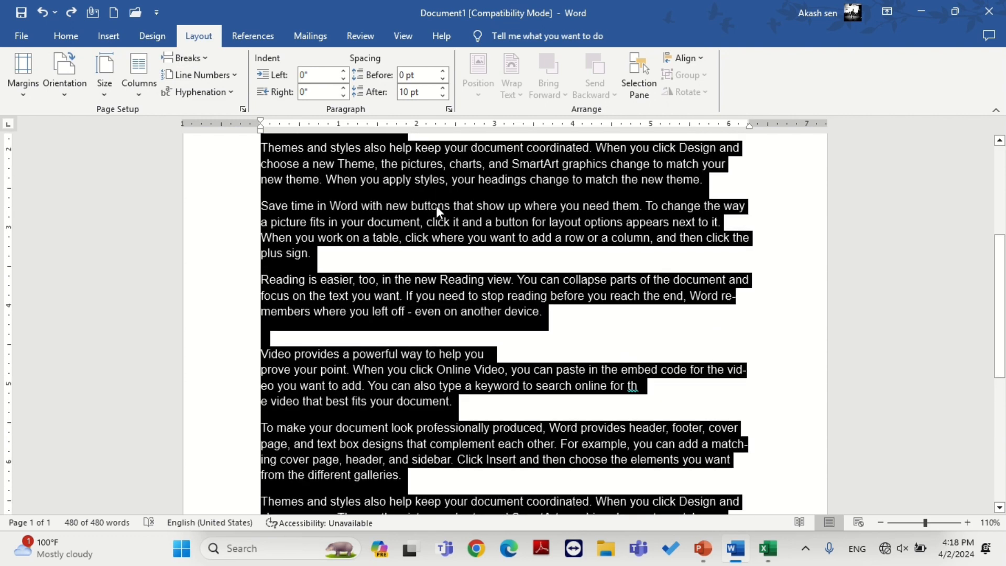
- Review the break types, then lay the selected text out in Two columns and clear the selection
left_click(182, 58)
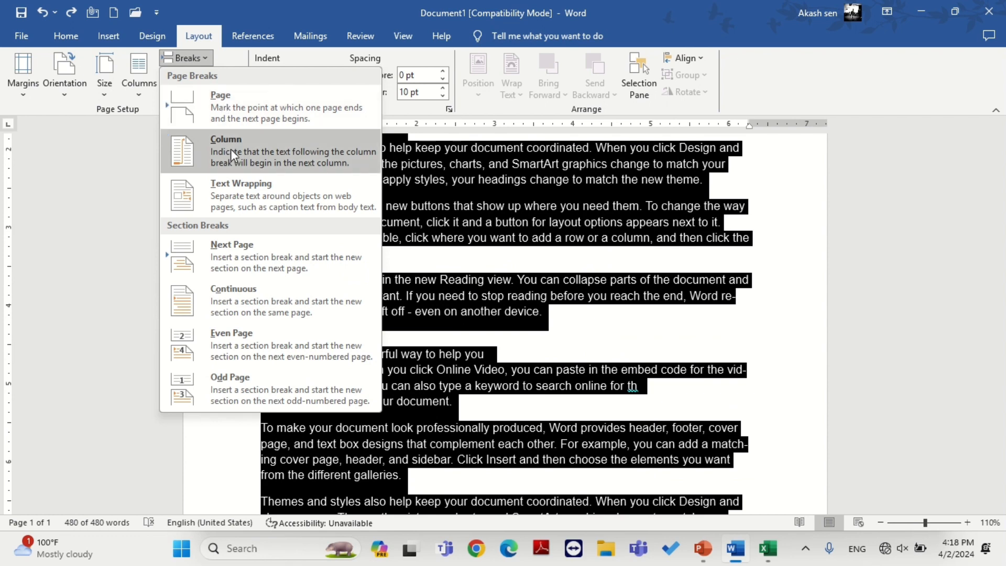
left_click(136, 87)
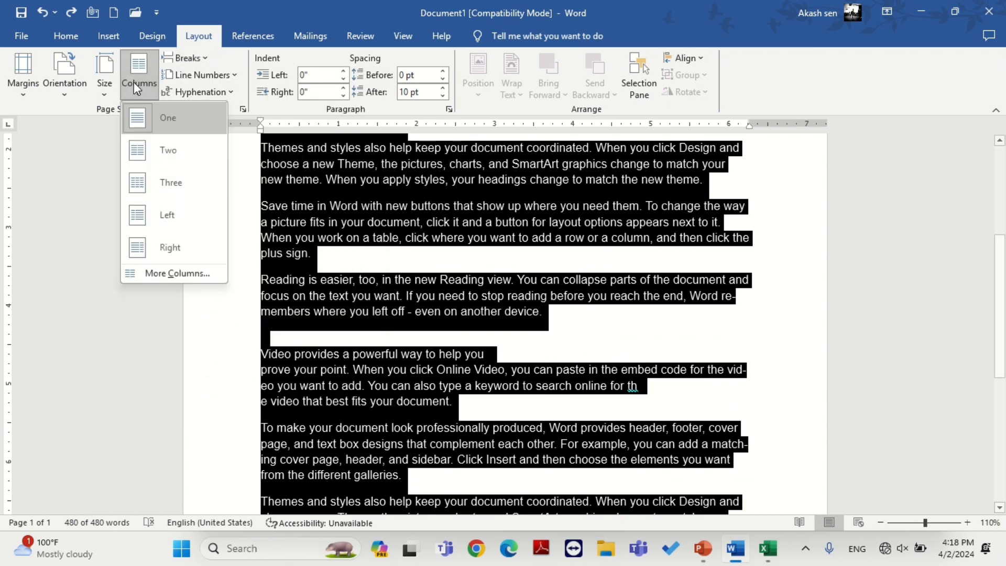
left_click(146, 152)
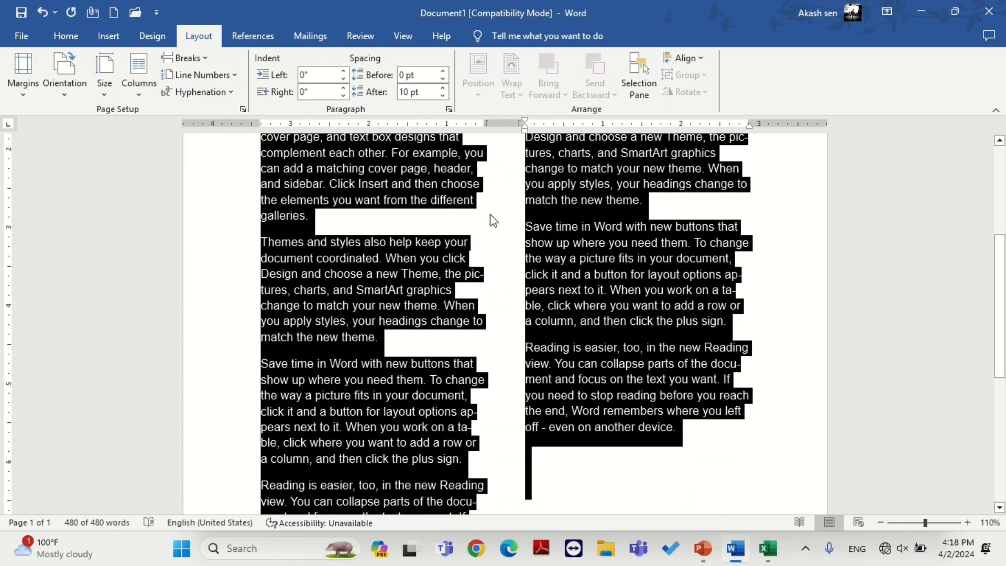
left_click(521, 223)
left_click(520, 223)
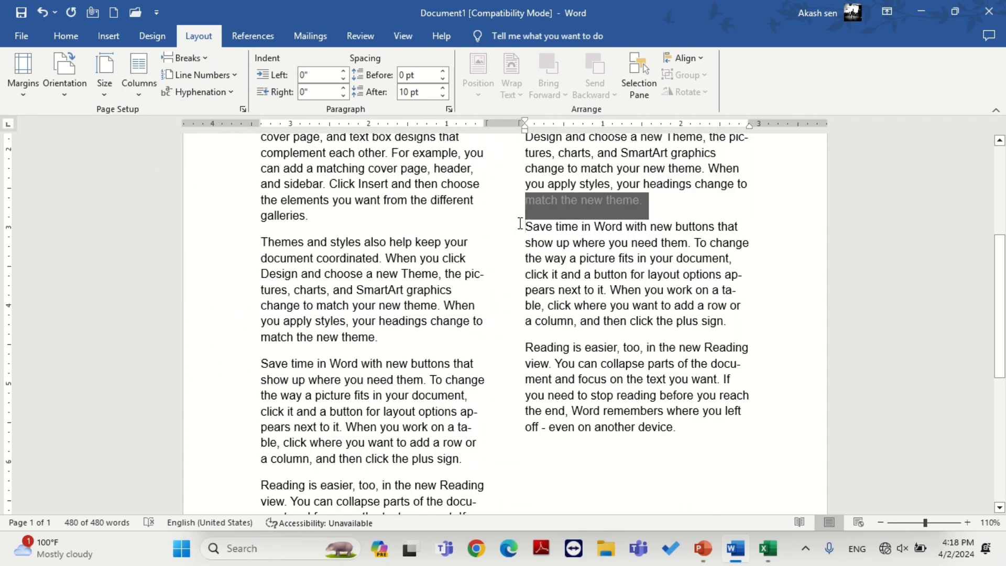
- Insert a Column break after "galleries." in the first column
left_click(312, 217)
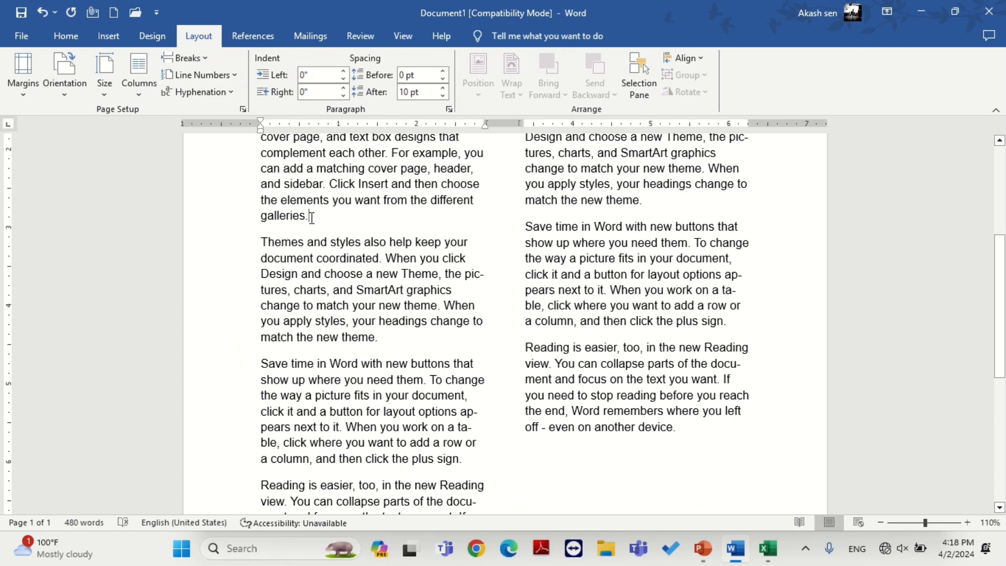
scroll(312, 217, "down", 7)
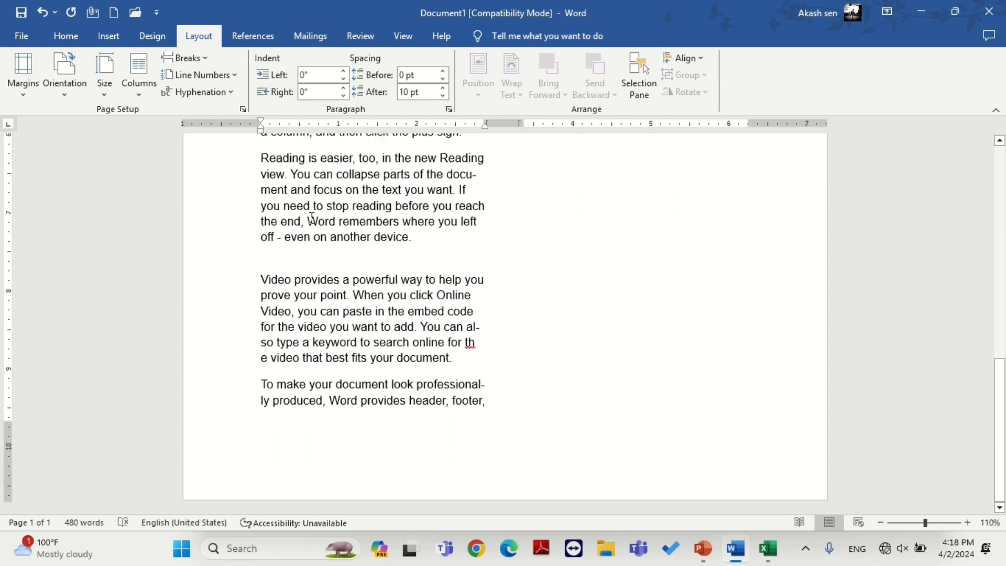
scroll(312, 217, "up", 5)
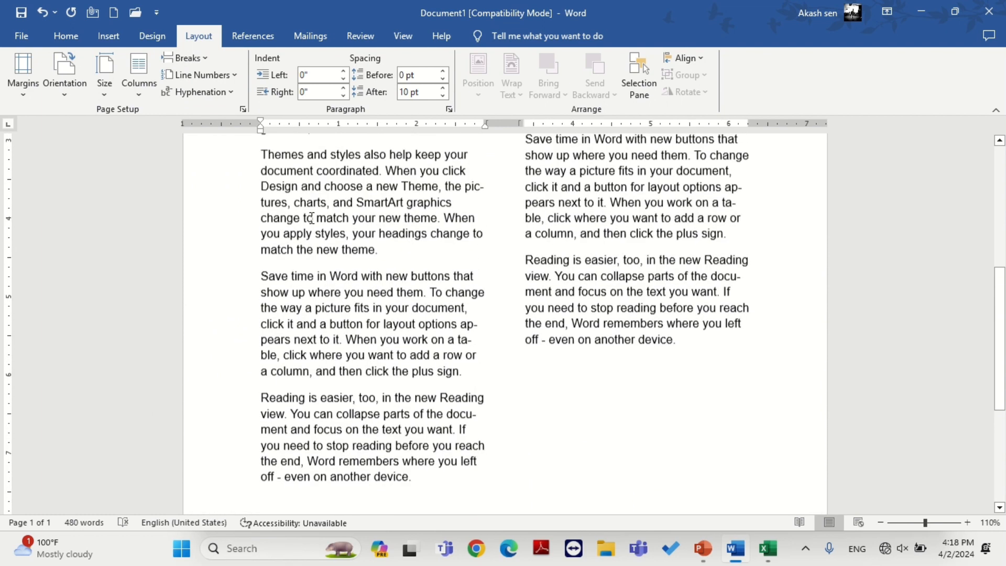
scroll(226, 190, "up", 3)
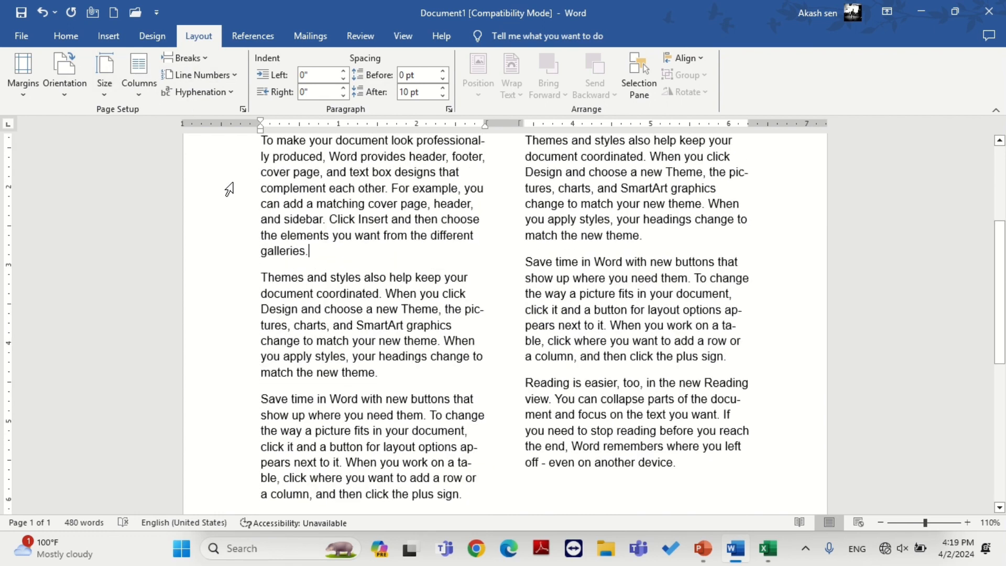
scroll(265, 224, "up", 1)
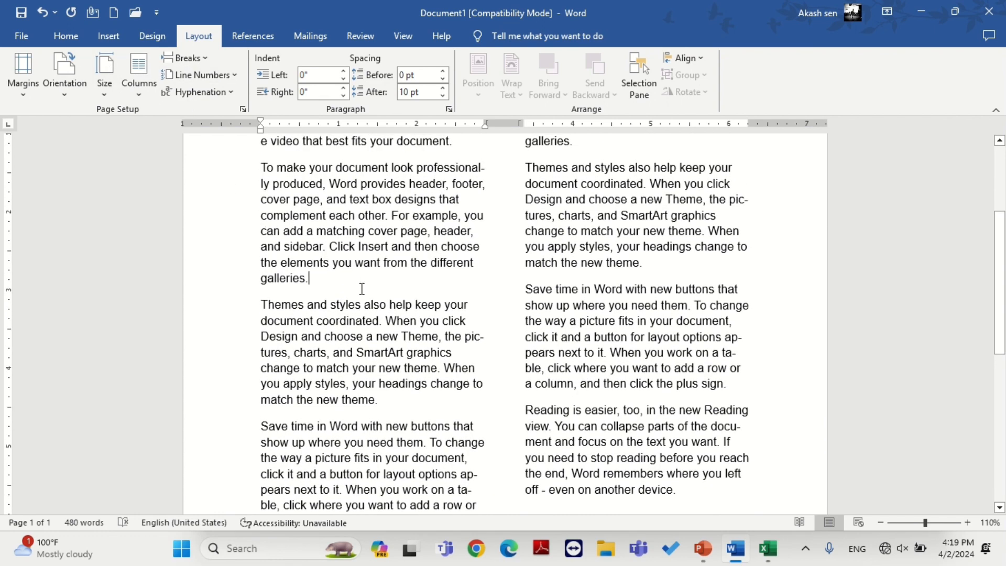
left_click(183, 59)
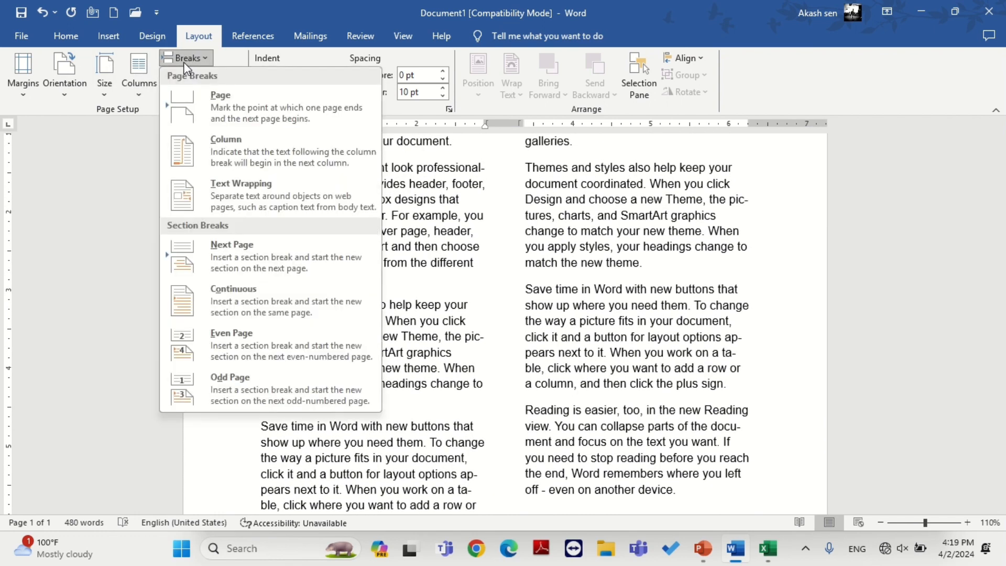
left_click(231, 139)
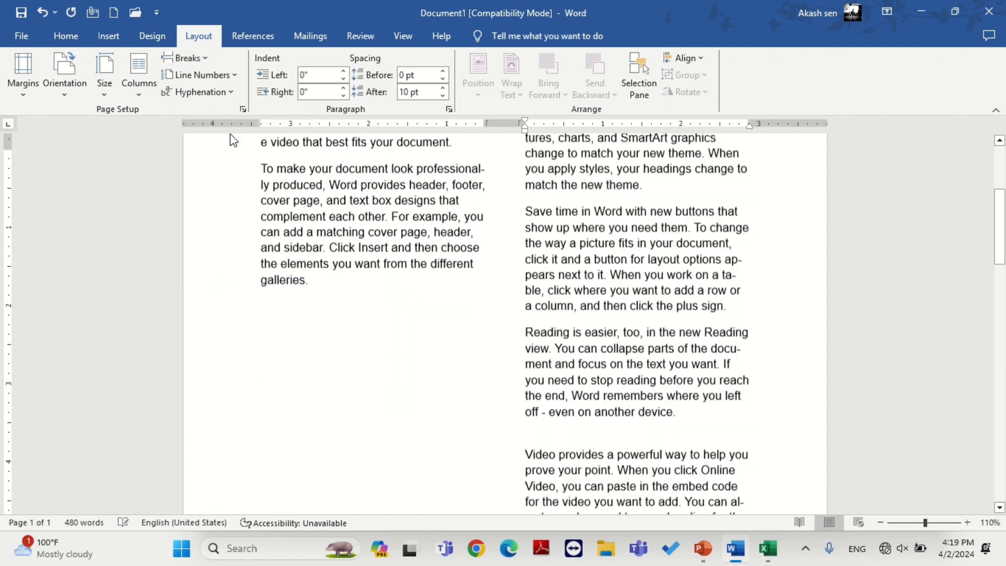
- Examine how the text after the column break flows through the second column and onto the next page
scroll(370, 238, "down", 5)
scroll(370, 239, "down", 12)
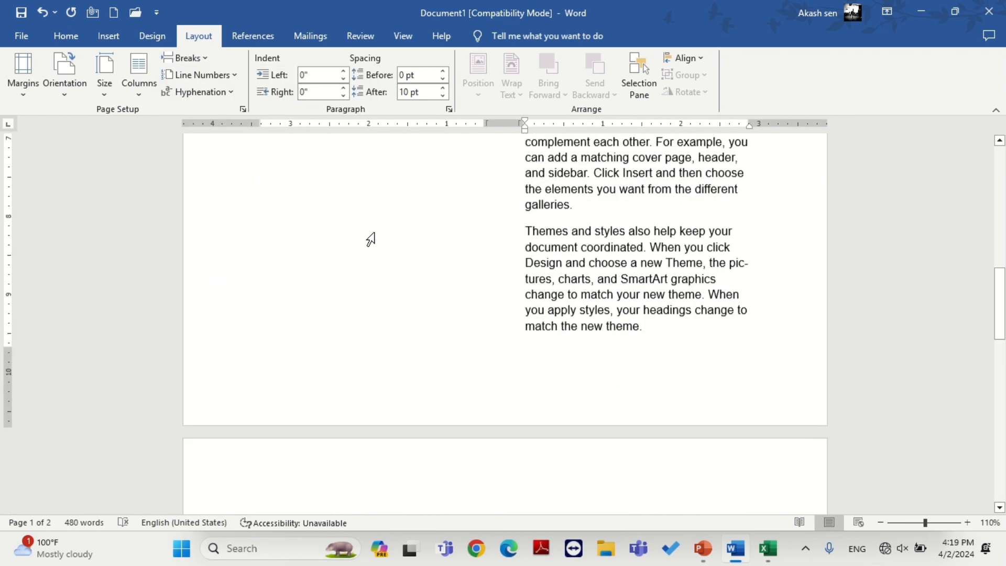
scroll(370, 239, "up", 5)
scroll(371, 239, "up", 5)
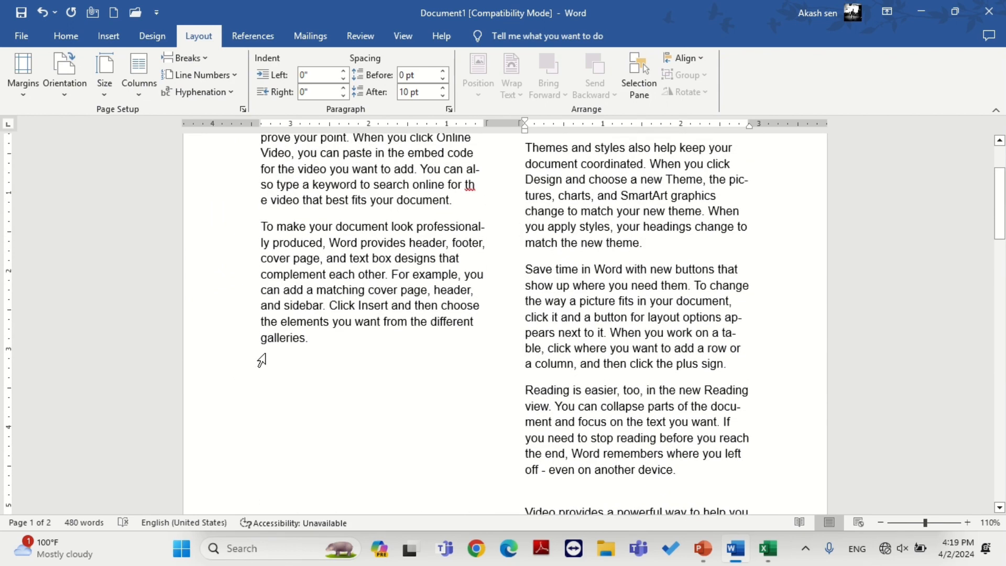
left_click(318, 344)
scroll(318, 345, "down", 10)
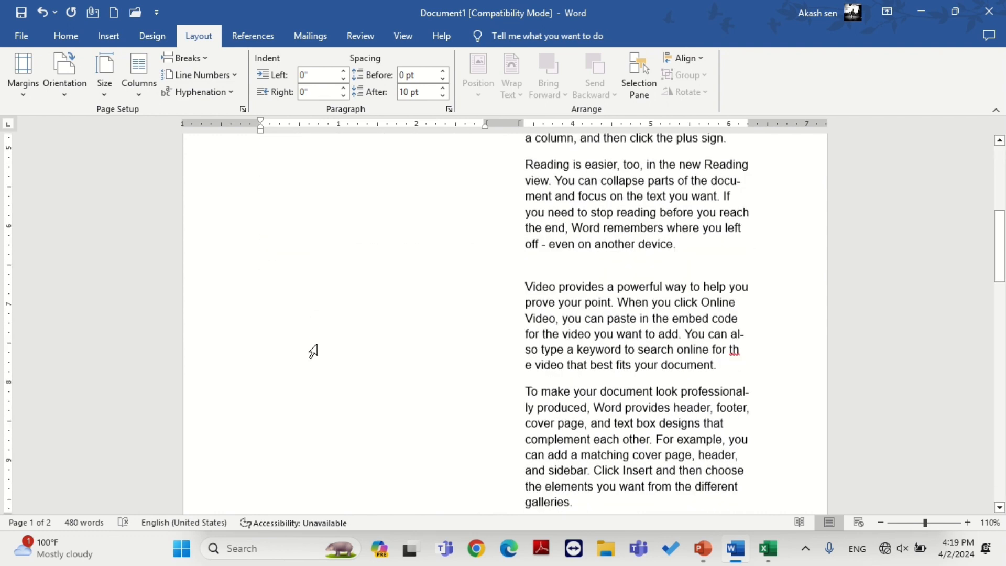
scroll(318, 344, "down", 4)
scroll(319, 344, "up", 1)
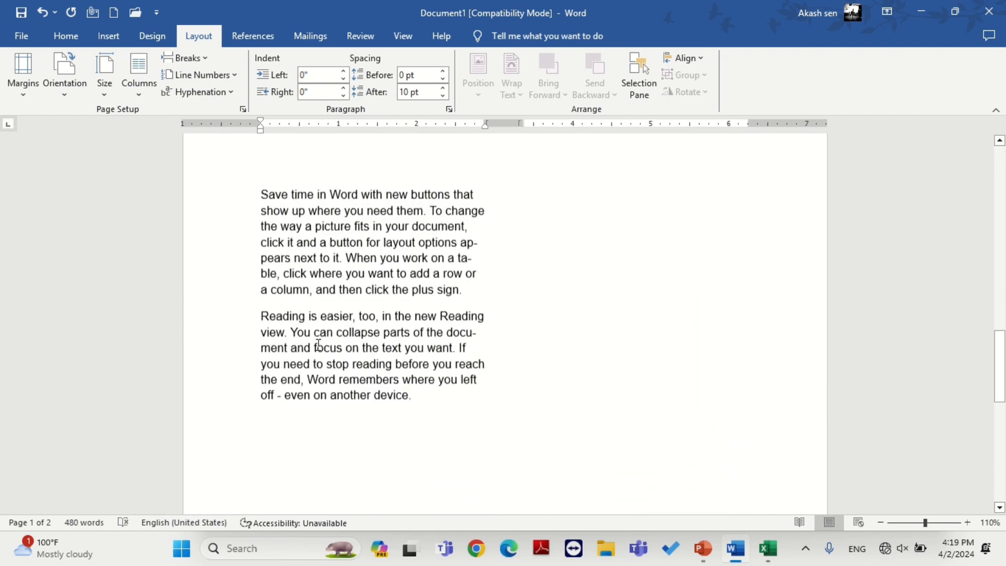
- Undo the column break and the two-column layout
left_click(180, 60)
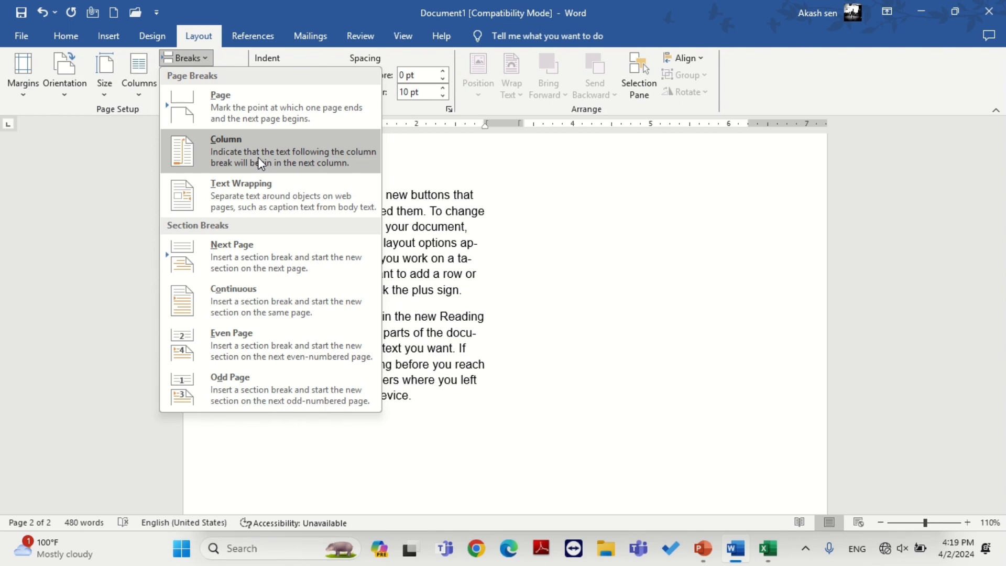
left_click(538, 218)
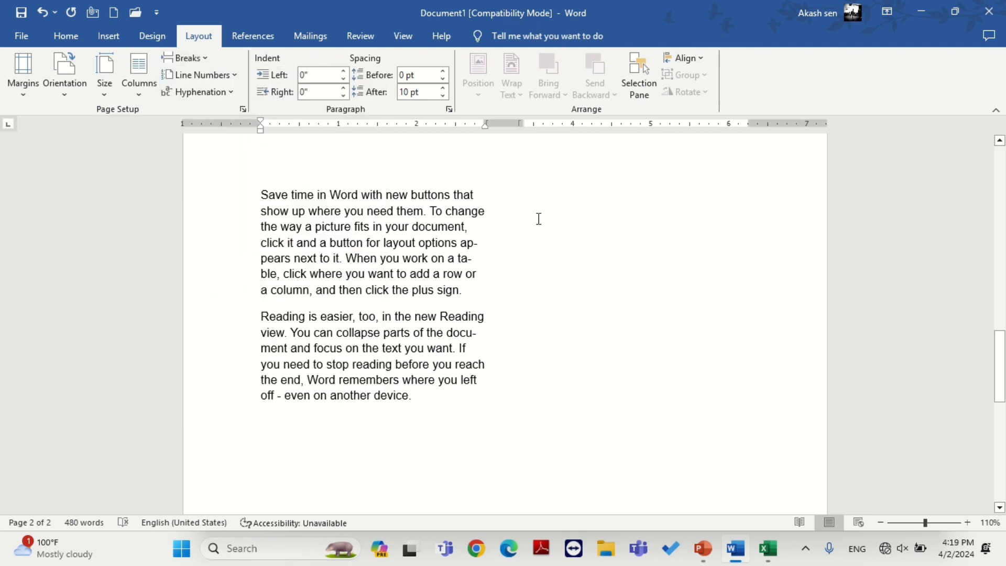
key("ctrl+z")
key("ctrl+z")
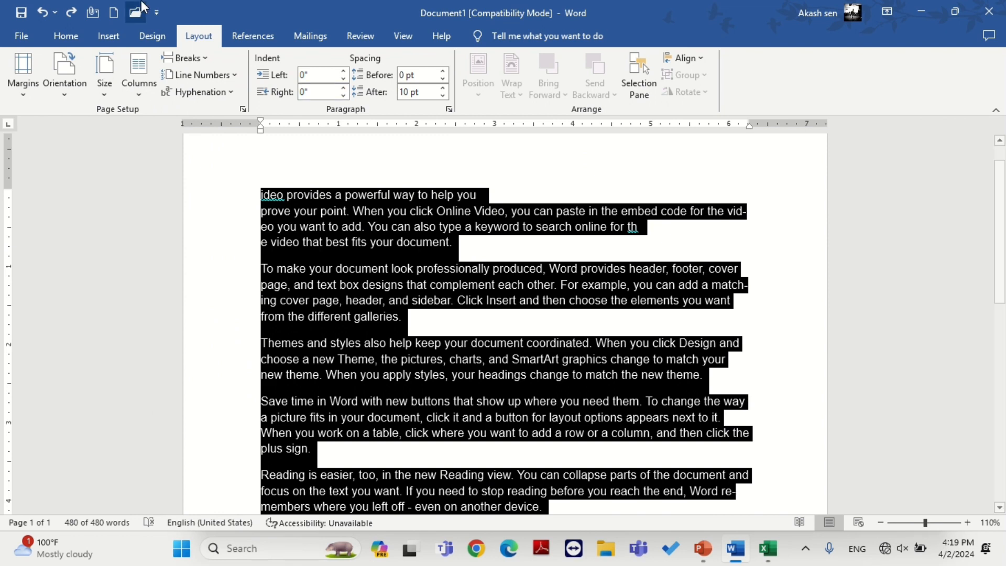
- Review the Text Wrapping break, clear the selection, and add an empty paragraph above the document's first line
left_click(185, 58)
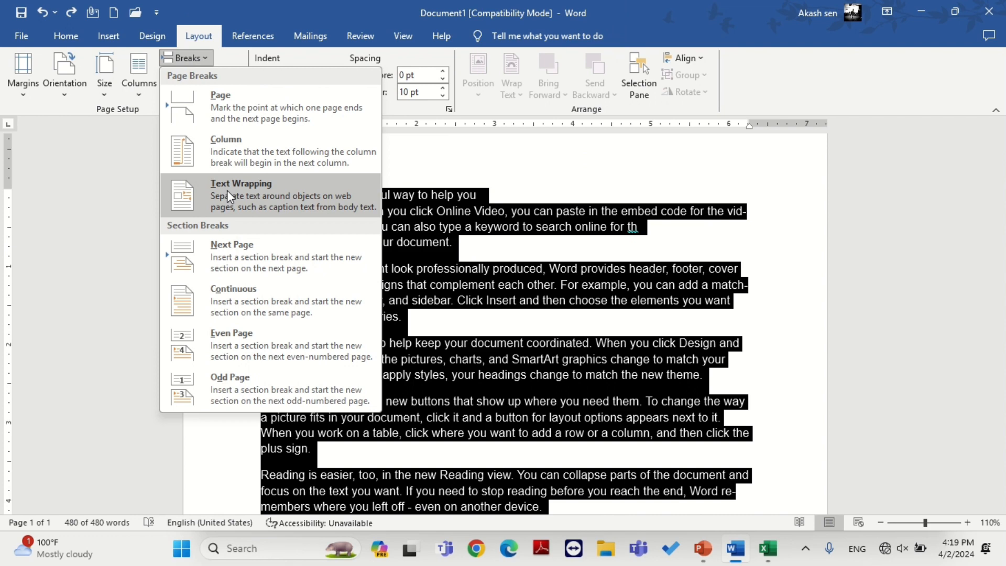
left_click(442, 242)
left_click(442, 242)
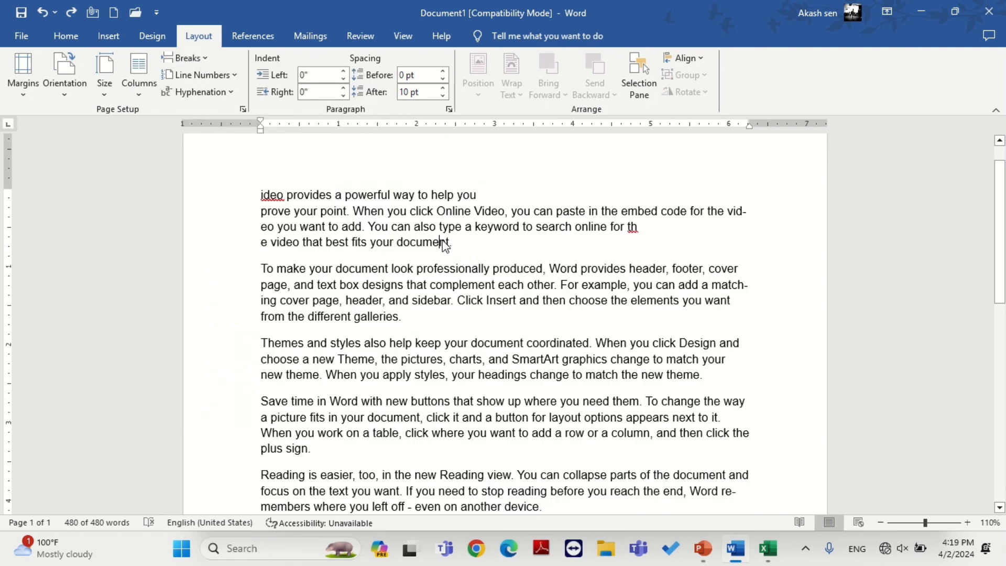
left_click(262, 192)
key("Return")
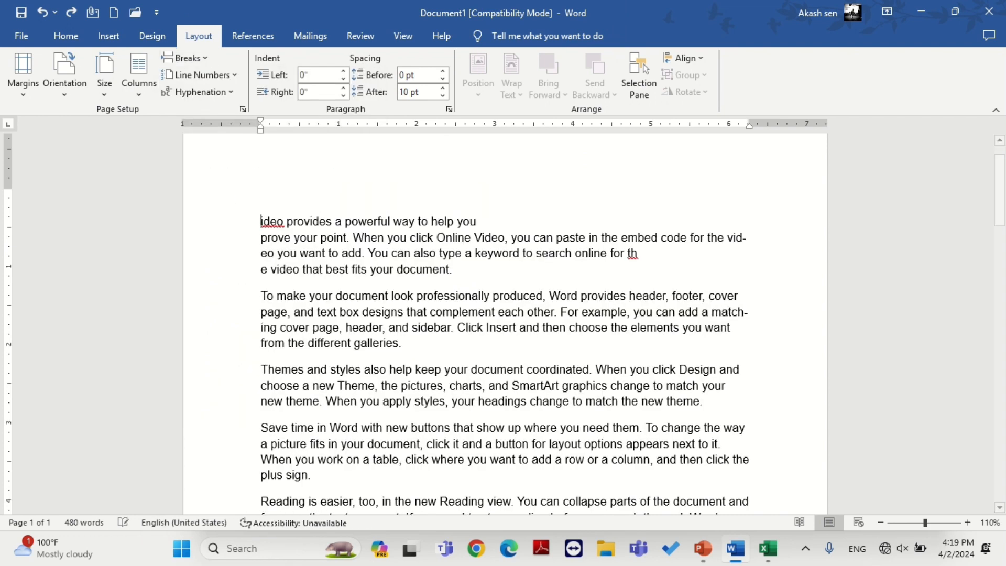
- Draw a rectangle about 2.09" wide and 0.96" high over the document's first line and shift it up slightly
left_click(97, 40)
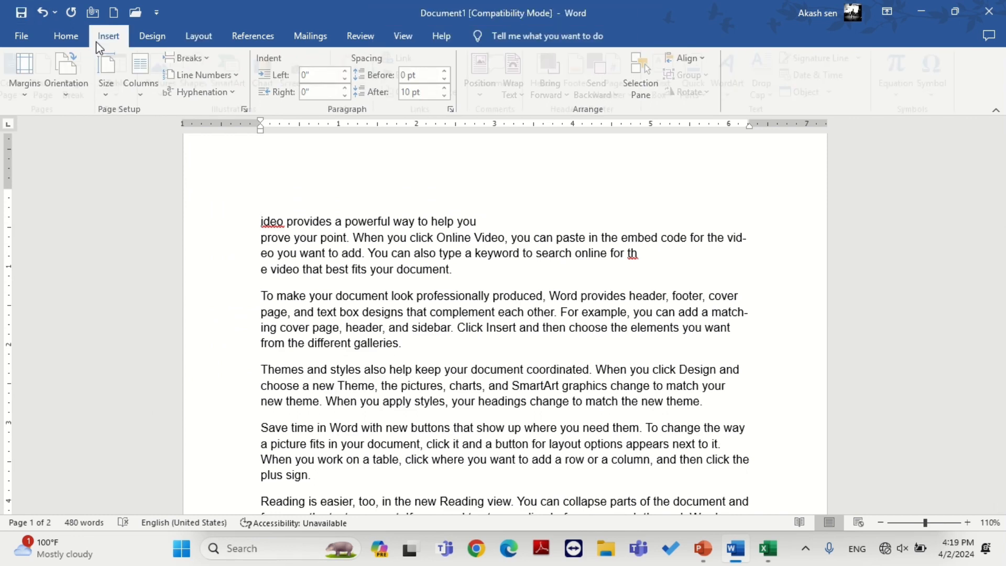
left_click(195, 93)
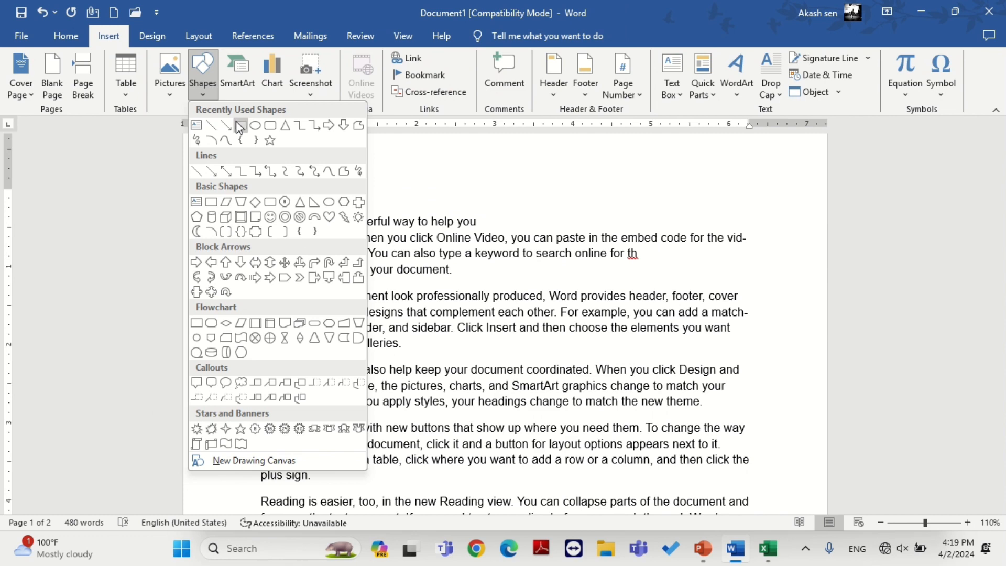
left_click(240, 126)
left_click_drag(270, 188, 434, 264)
left_click_drag(384, 222, 376, 185)
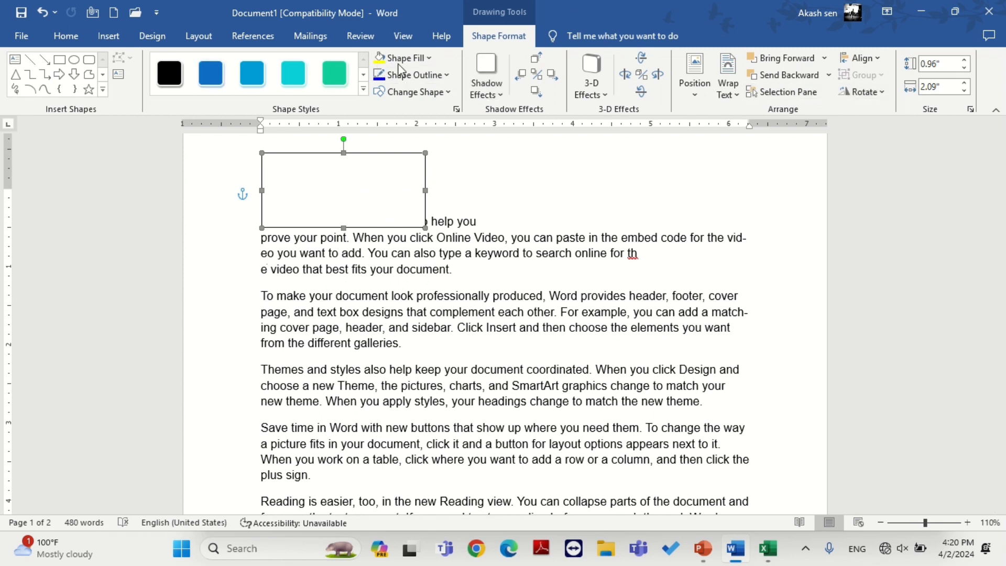
- Deselect the rectangle and review the Text Wrapping break among the available breaks
left_click(119, 46)
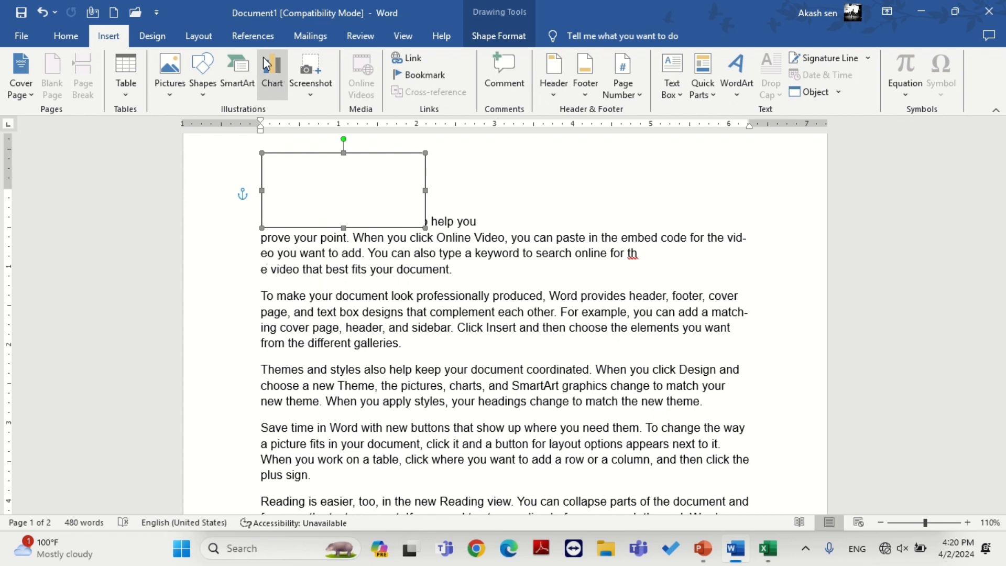
left_click(199, 36)
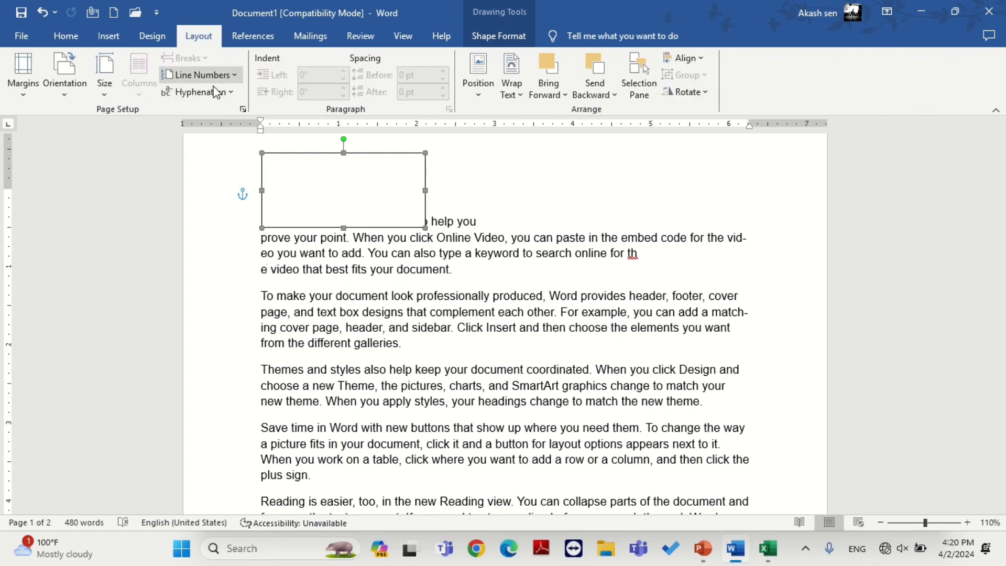
left_click(461, 266)
left_click(203, 56)
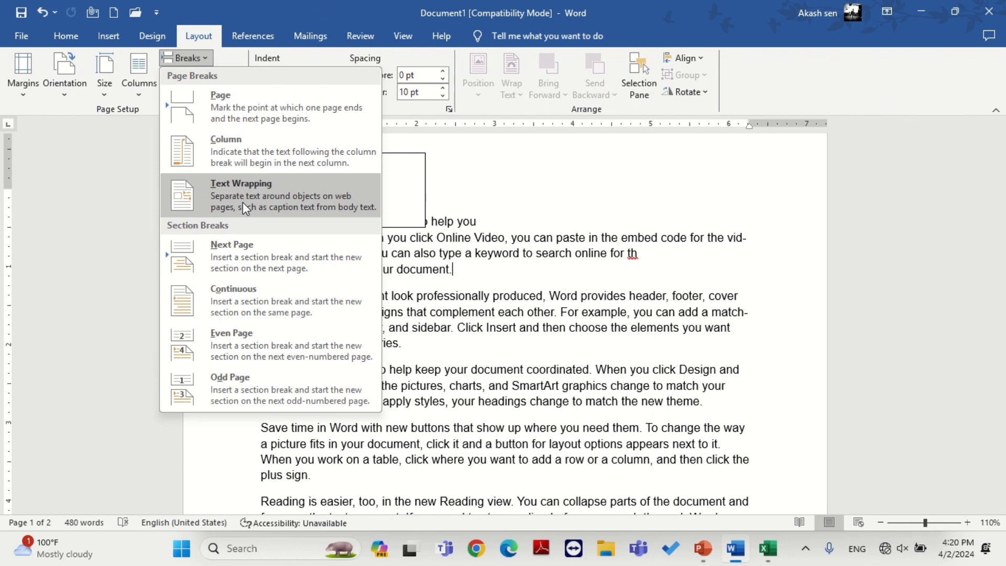
left_click(447, 250)
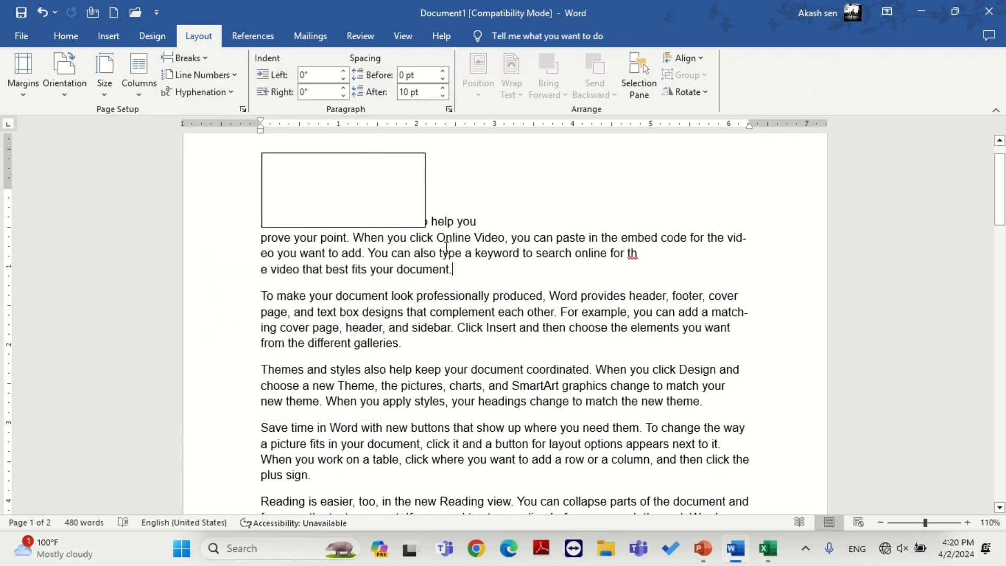
- Nudge the rectangle slightly to the right over the first line of text
left_click(346, 210)
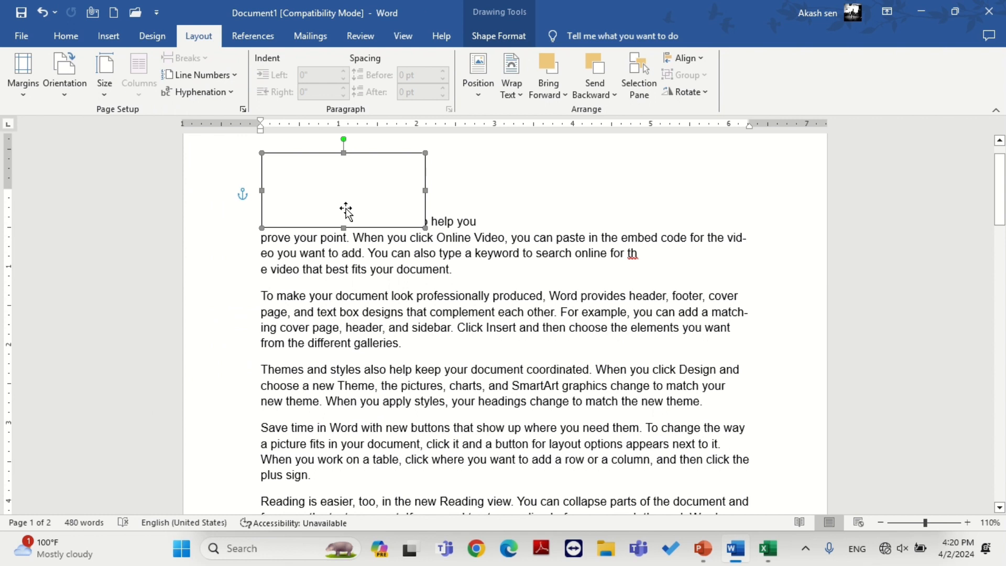
left_click(438, 221)
left_click(390, 197)
key("Right")
key("Right")
key("Right")
key("Right")
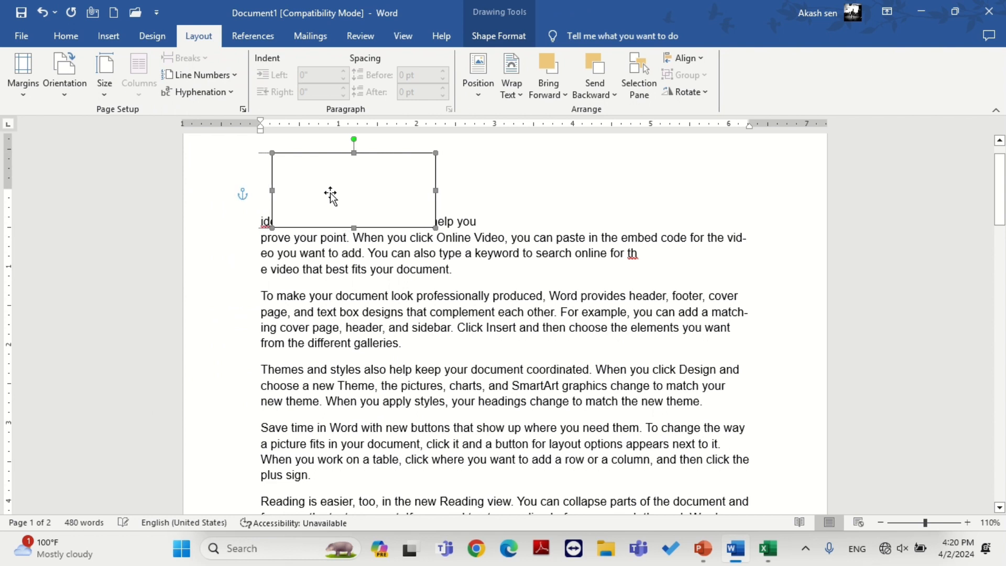
- Insert a Text Wrapping break before "ideo" at the start of the first text line
left_click(260, 216)
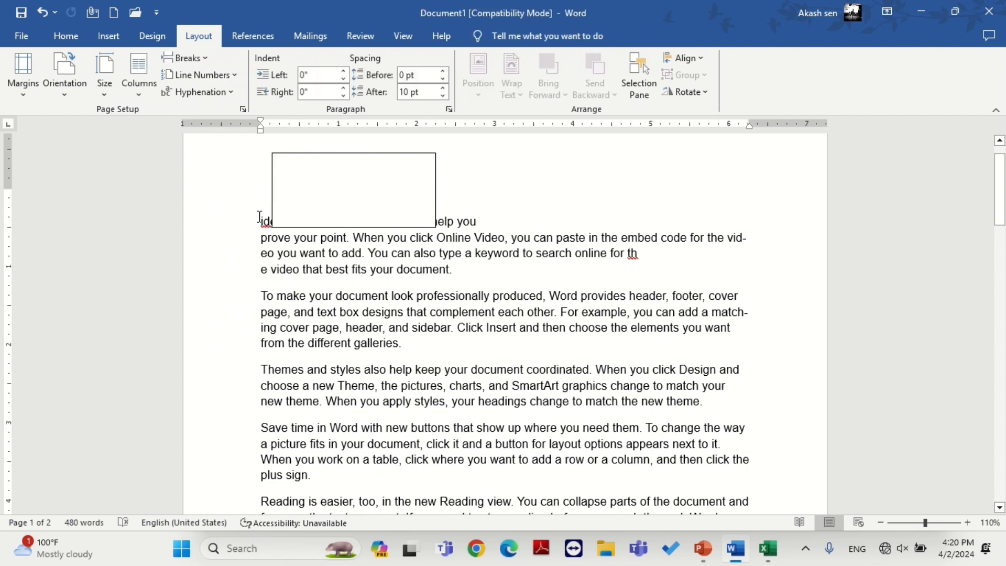
left_click(188, 59)
left_click(212, 199)
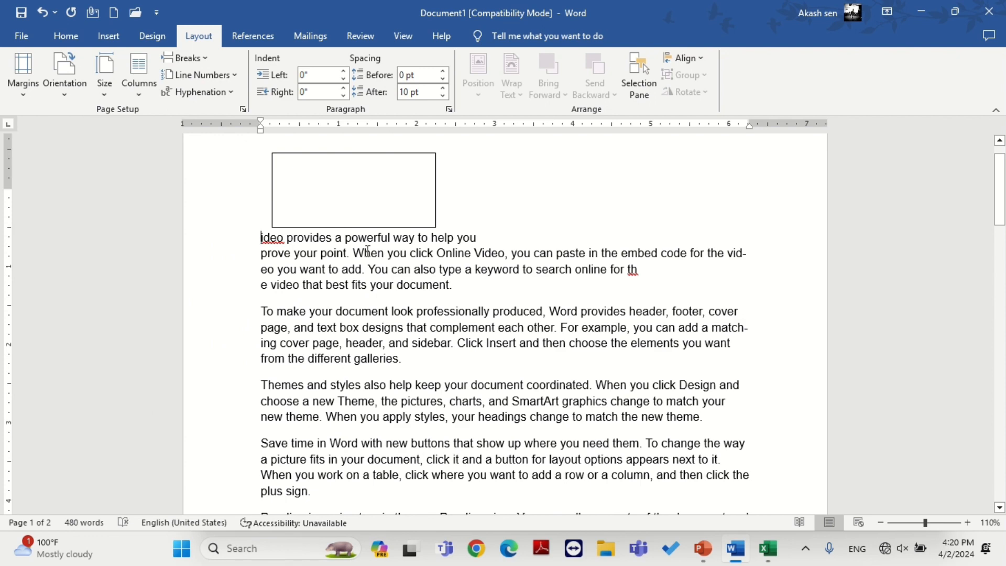
- Delete the rectangle and the blank lines above the document's first text line
left_click_drag(428, 263, 375, 150)
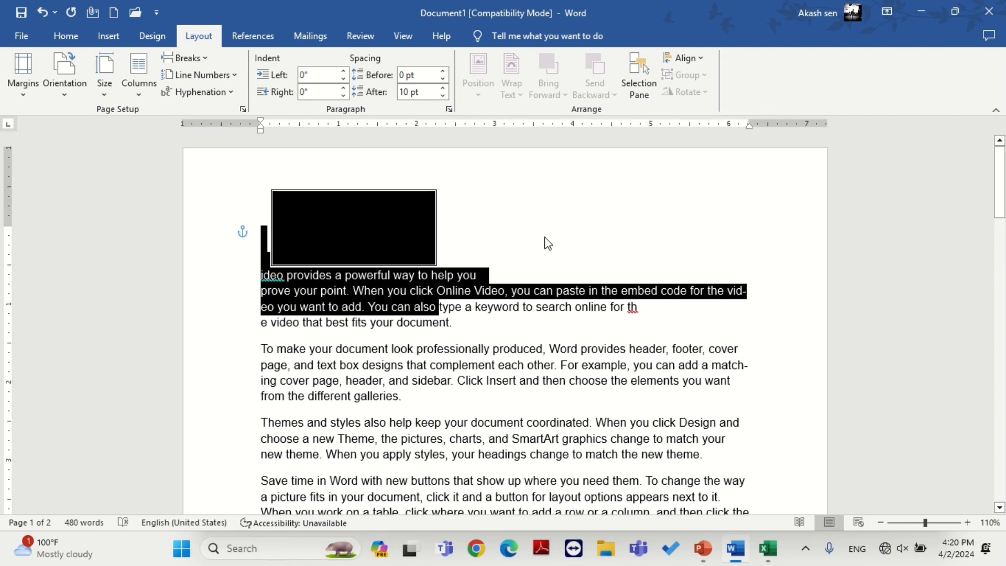
left_click(543, 240)
left_click(434, 231)
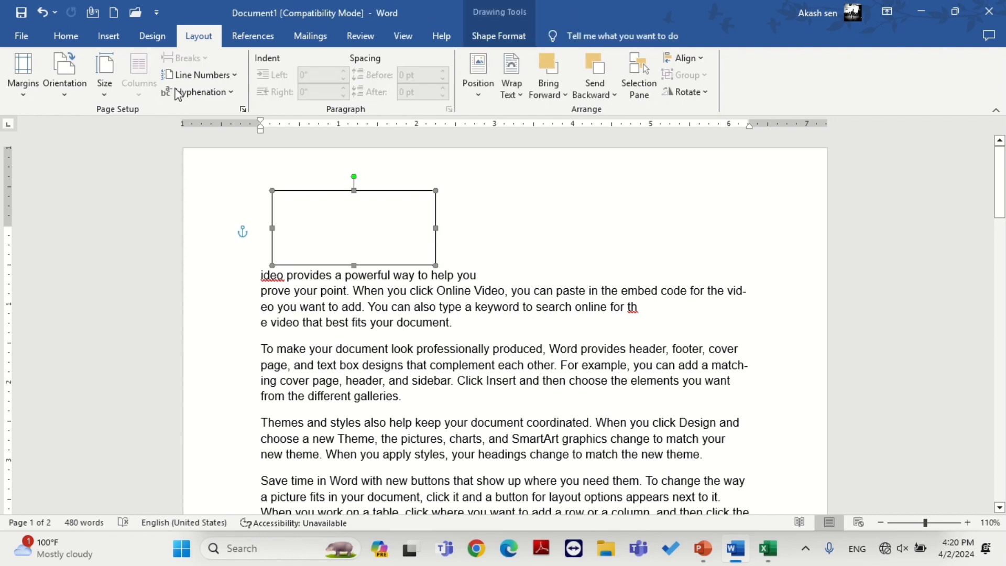
key("Delete")
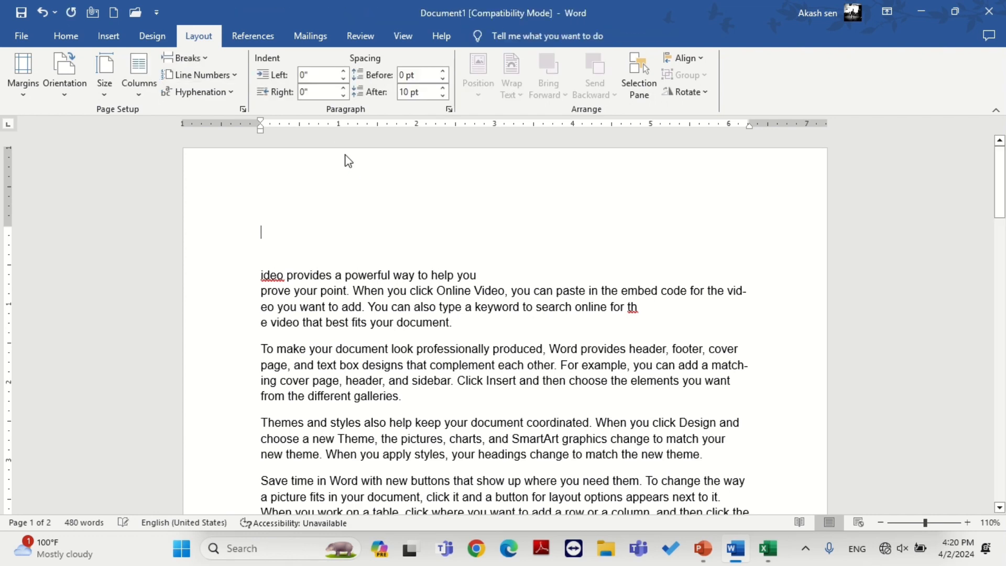
key("Delete")
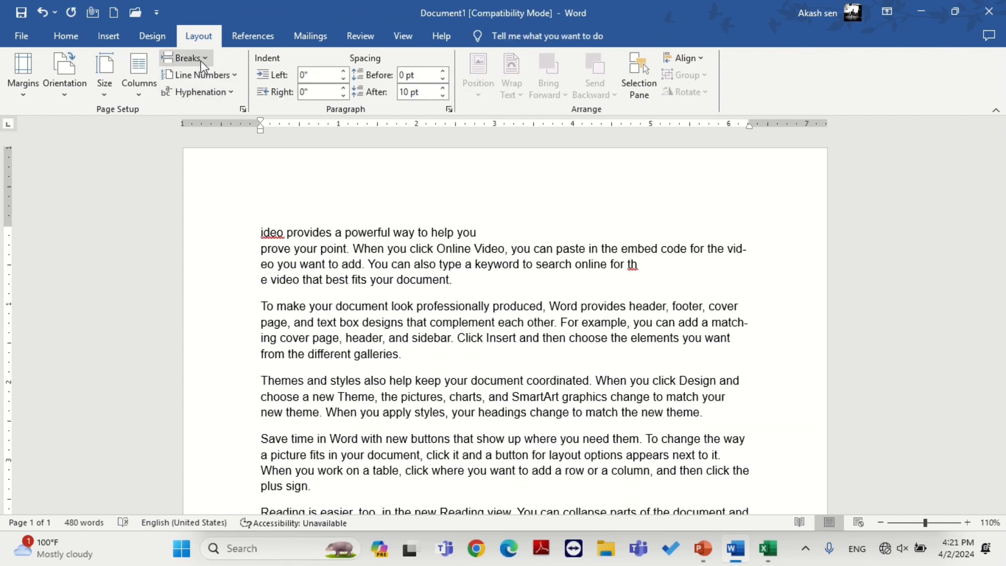
- Review the Text Wrapping and Page breaks, and place the cursor before "Reading is easier" in the fifth paragraph
left_click(200, 61)
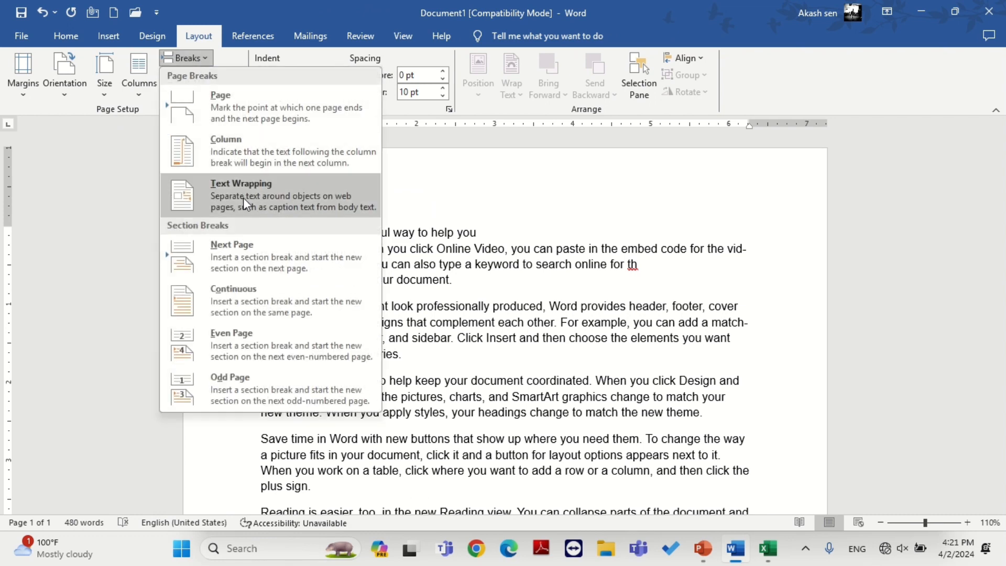
left_click(460, 379)
scroll(460, 376, "down", 2)
scroll(461, 376, "down", 2)
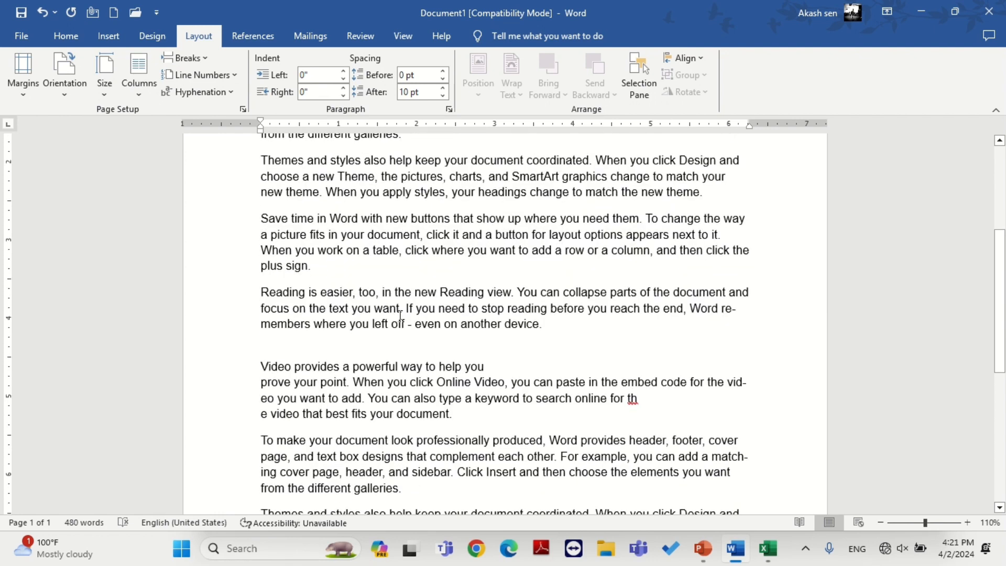
left_click_drag(263, 288, 258, 292)
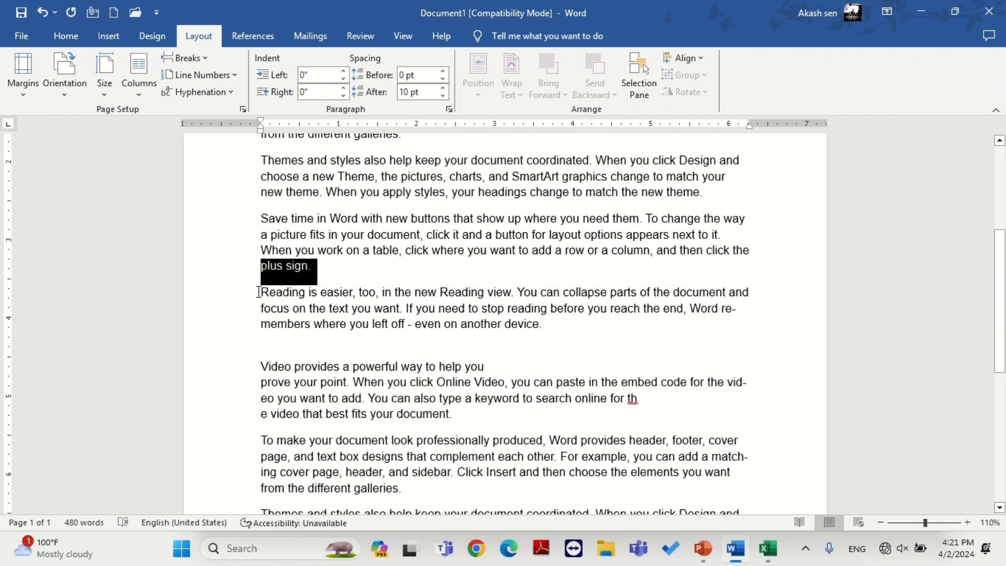
left_click(259, 292)
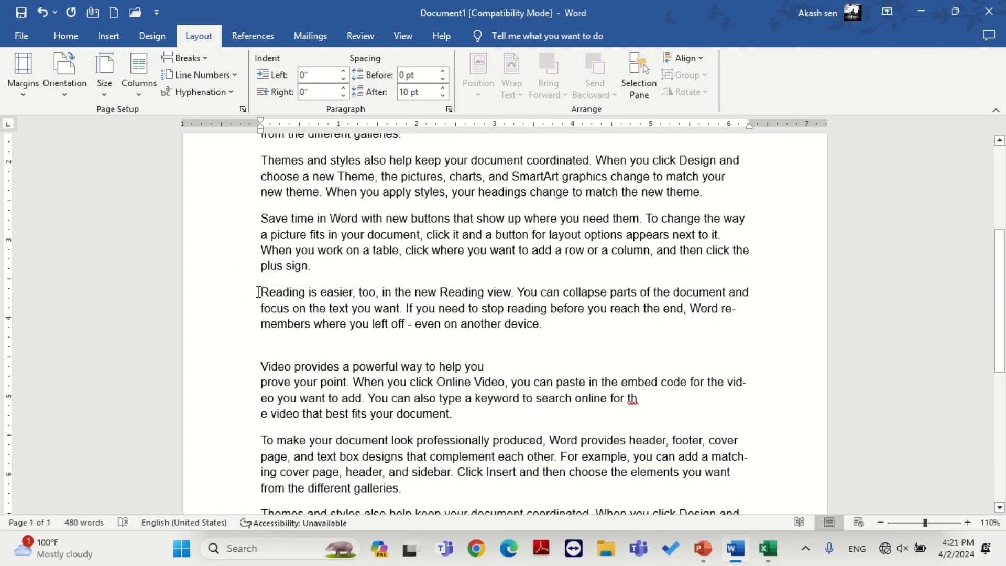
left_click(178, 51)
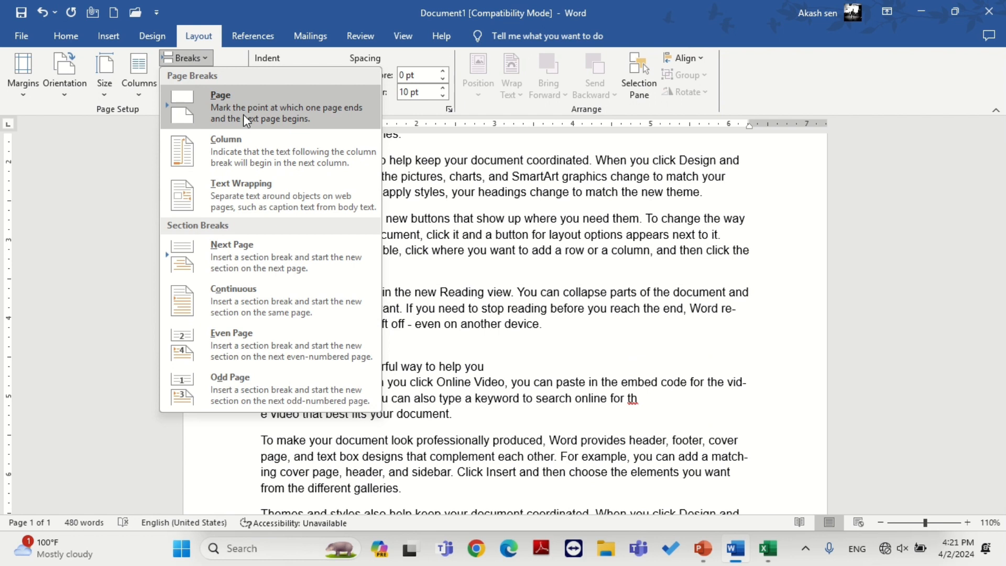
left_click(549, 318)
left_click(264, 295)
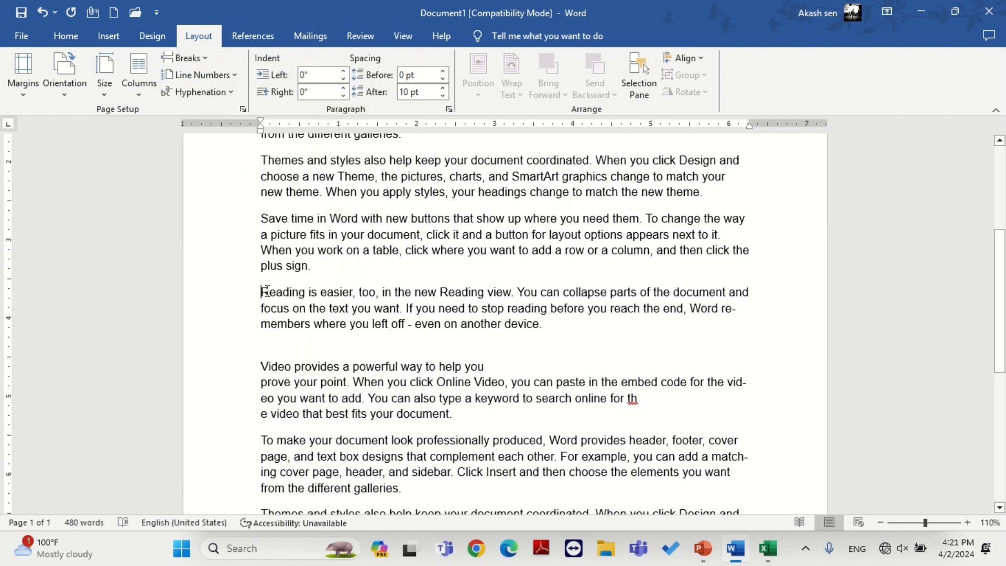
- Highlight the text from "Reading is easier" through "sidebar", clear the selection, and review the section break types
left_click_drag(263, 294, 422, 481)
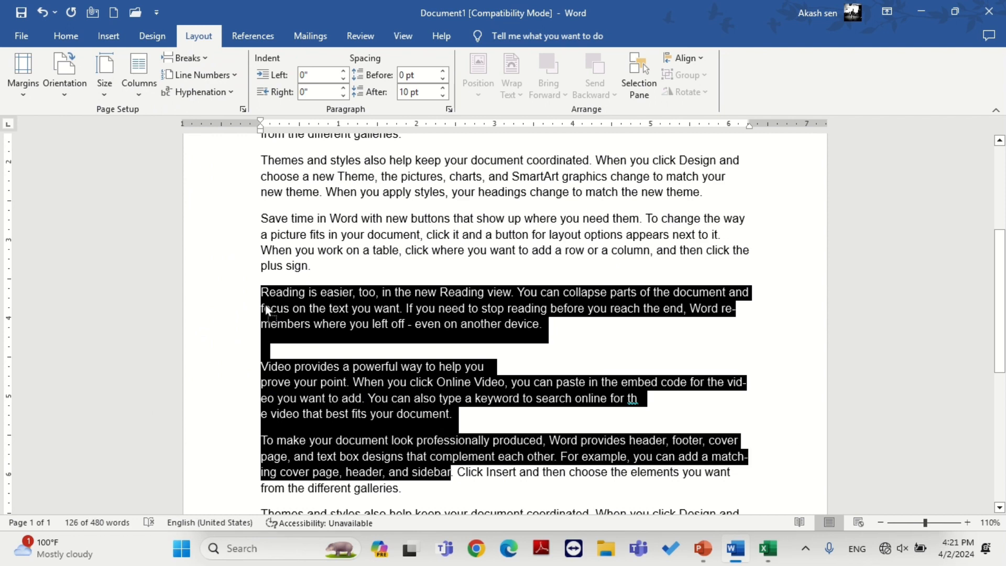
left_click(255, 290)
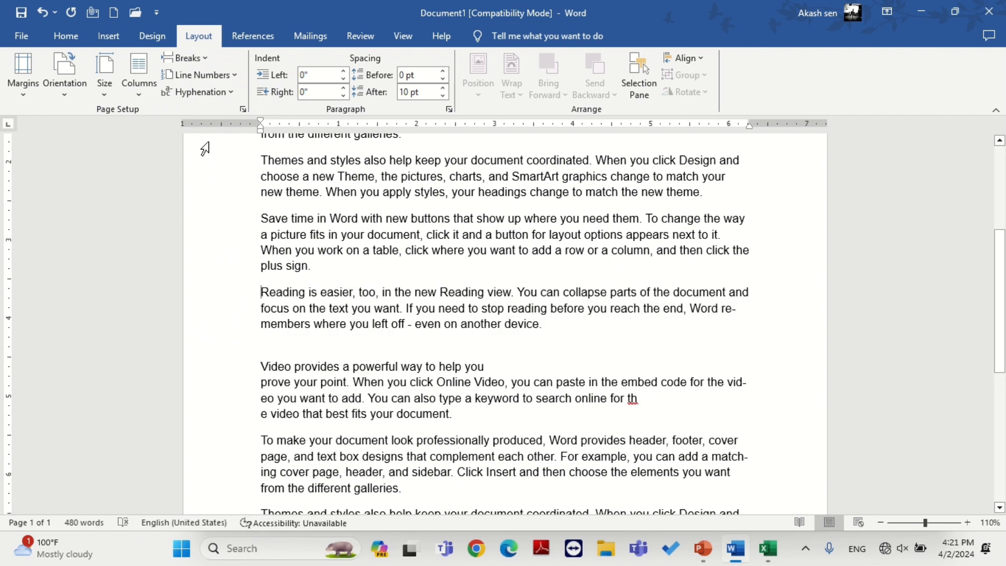
left_click(205, 58)
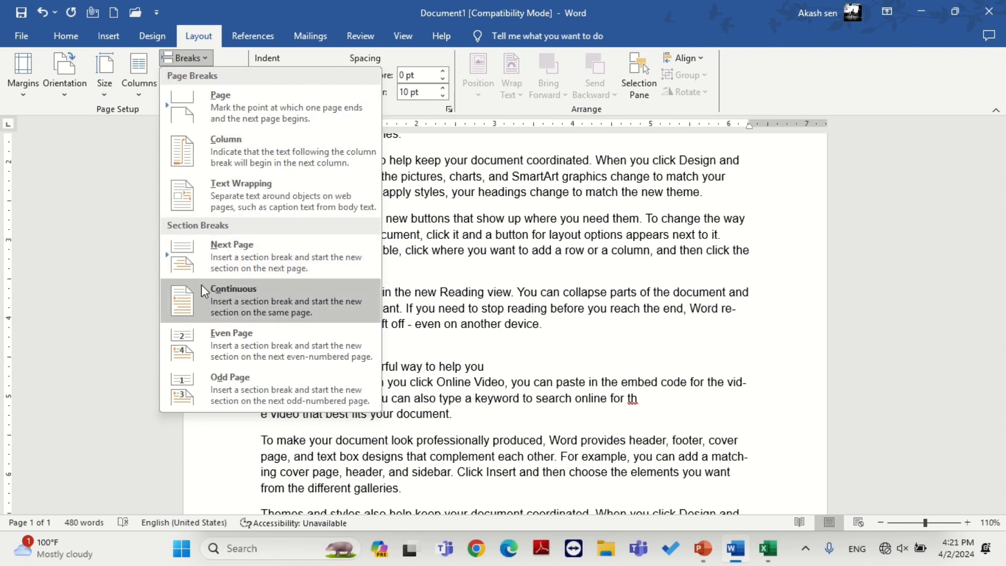
left_click(437, 370)
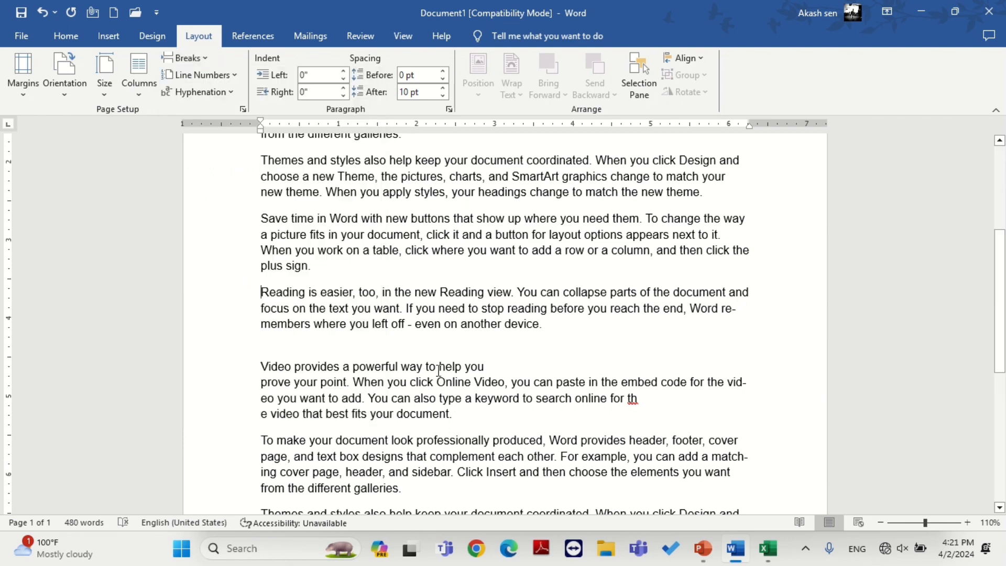
- Insert a Next Page section break before the paragraph starting "Themes and styles"
scroll(334, 246, "up", 5)
scroll(334, 246, "down", 5)
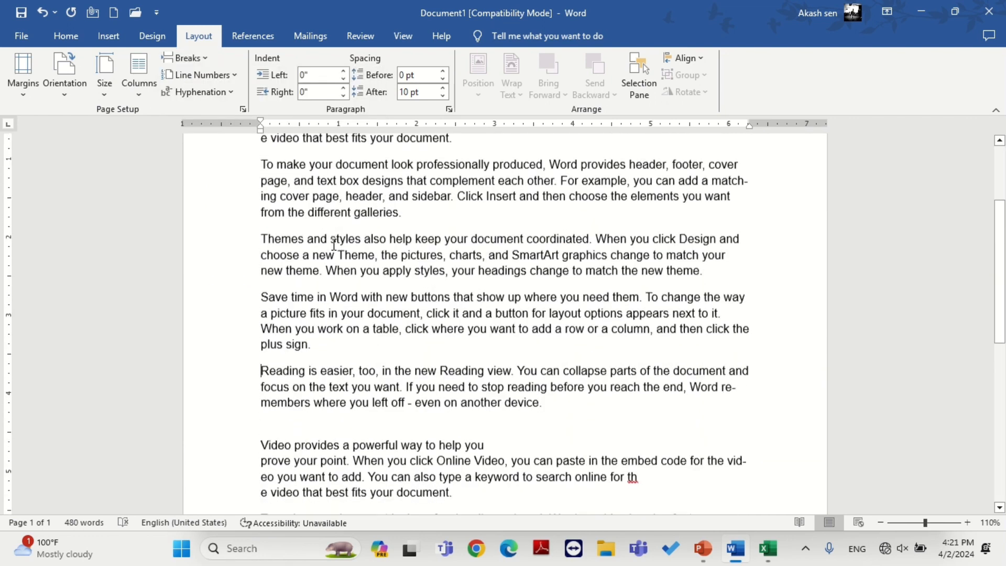
scroll(334, 246, "up", 2)
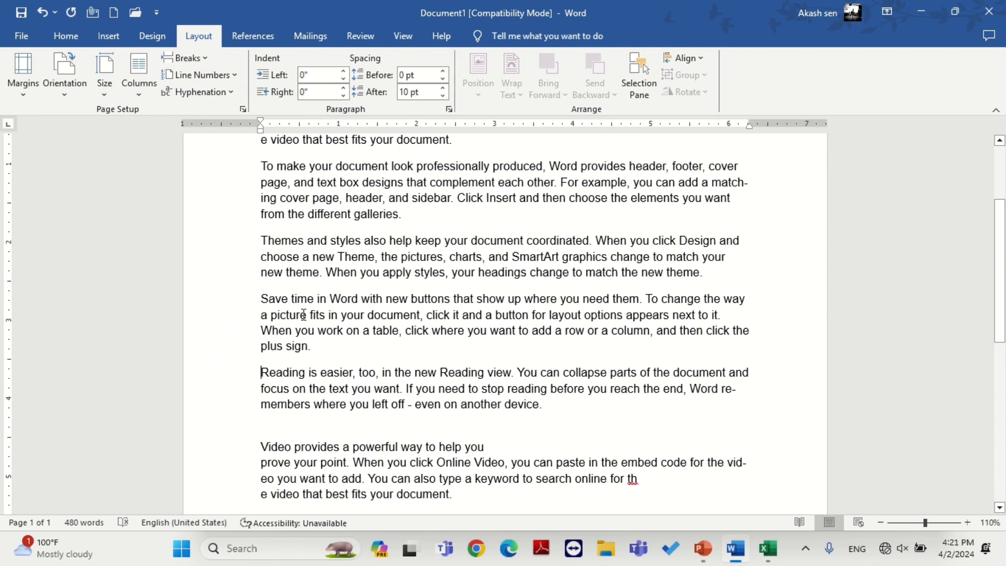
left_click(263, 242)
left_click(180, 58)
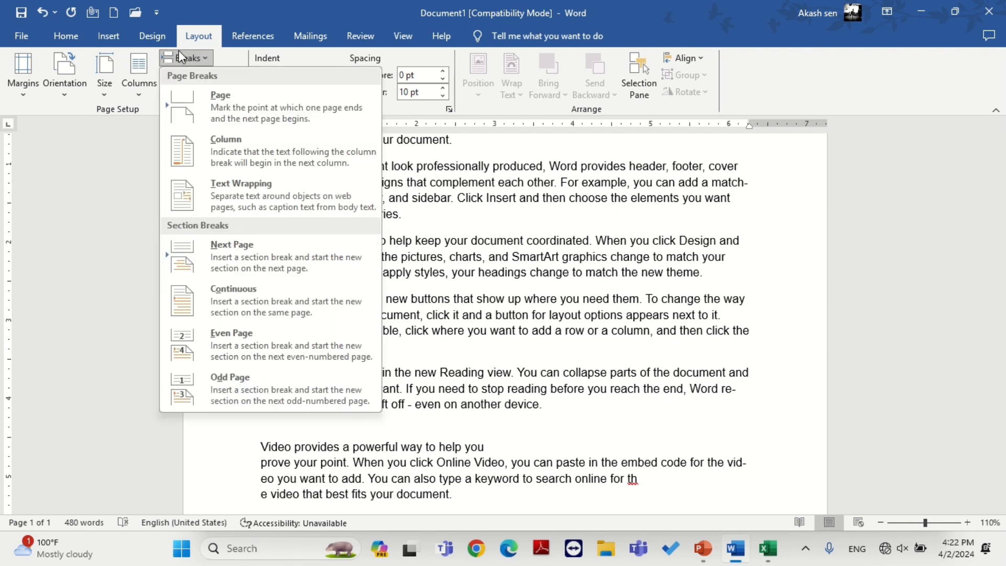
left_click(221, 248)
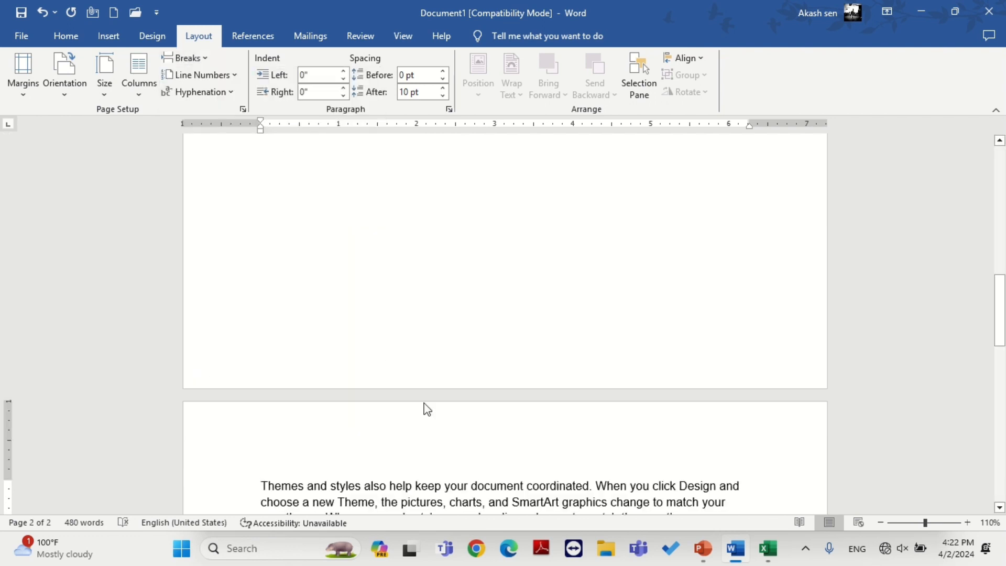
- Examine where the text ends on the first page and continues on the second after the section break
scroll(424, 404, "down", 6)
scroll(424, 402, "up", 8)
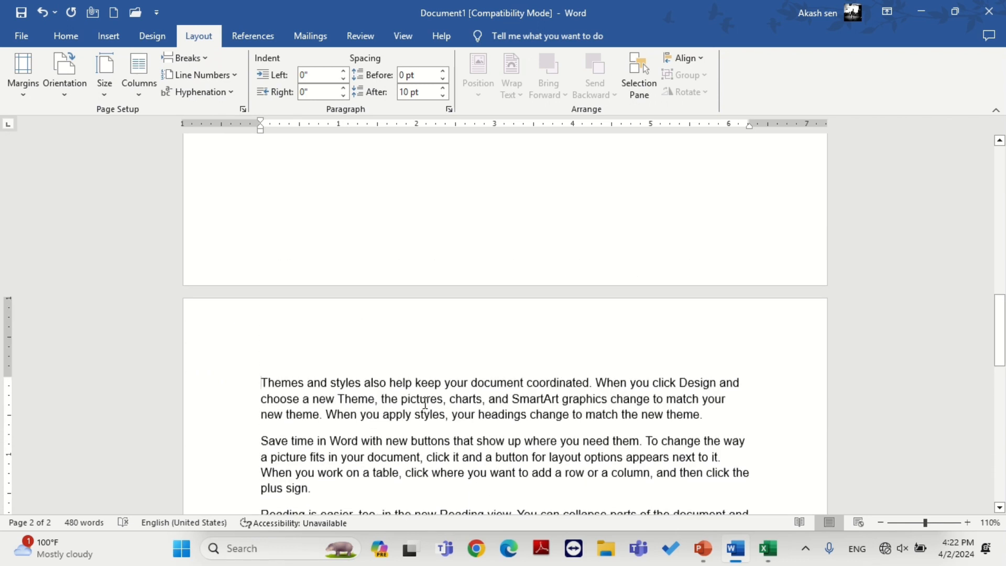
scroll(424, 403, "up", 1)
scroll(423, 404, "down", 3, "ctrl")
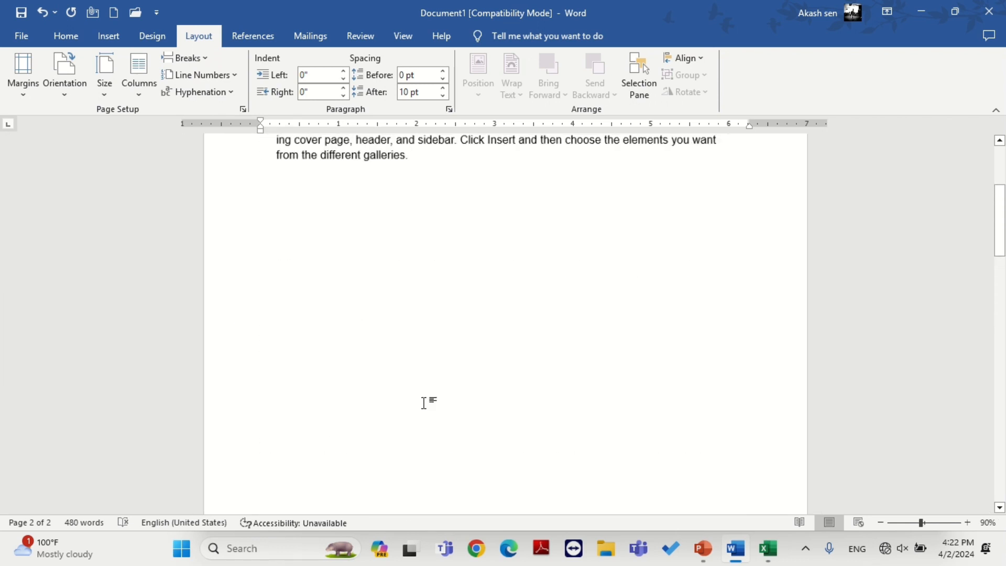
scroll(377, 211, "up", 4, "ctrl")
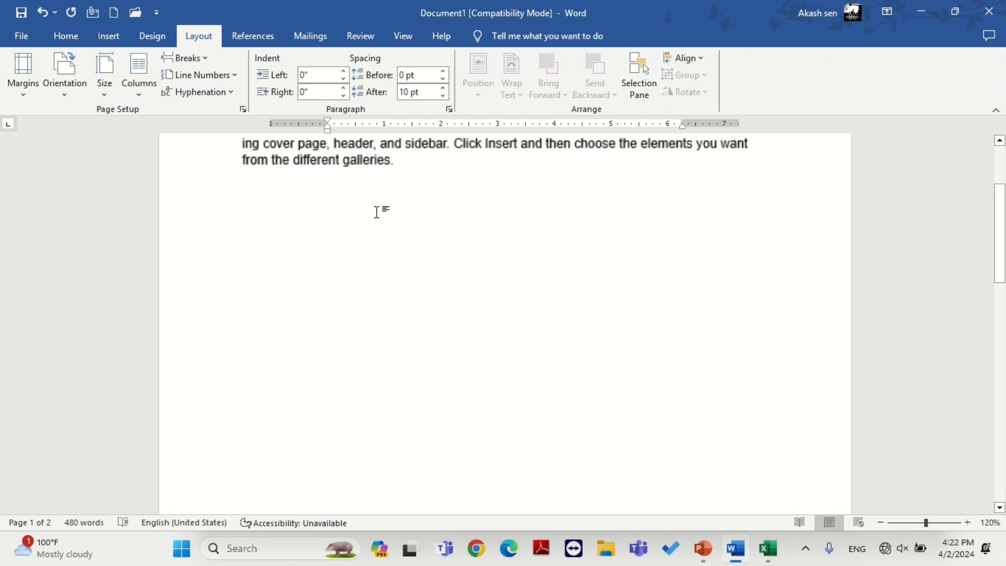
scroll(377, 211, "up", 2)
scroll(377, 211, "down", 10)
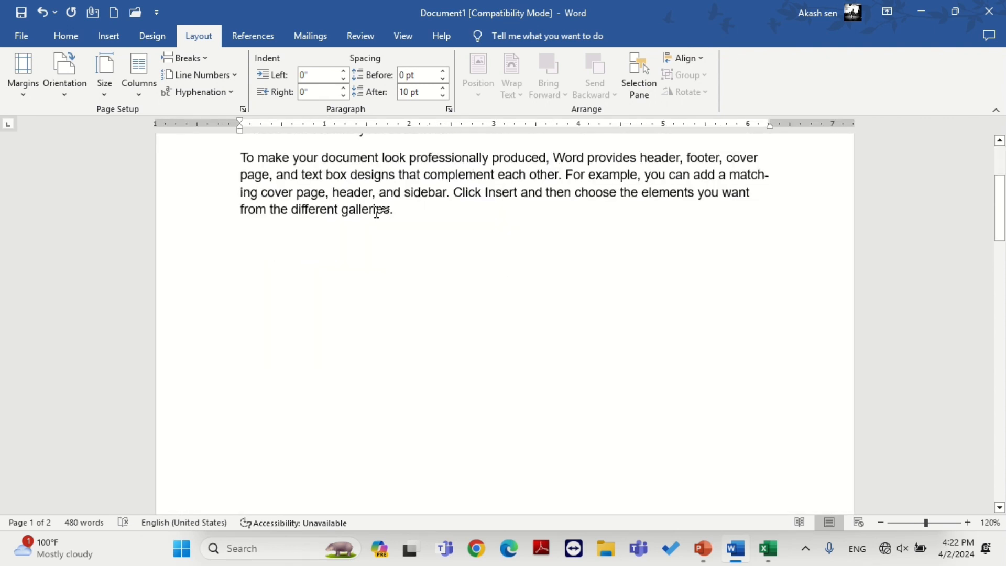
scroll(377, 212, "down", 3)
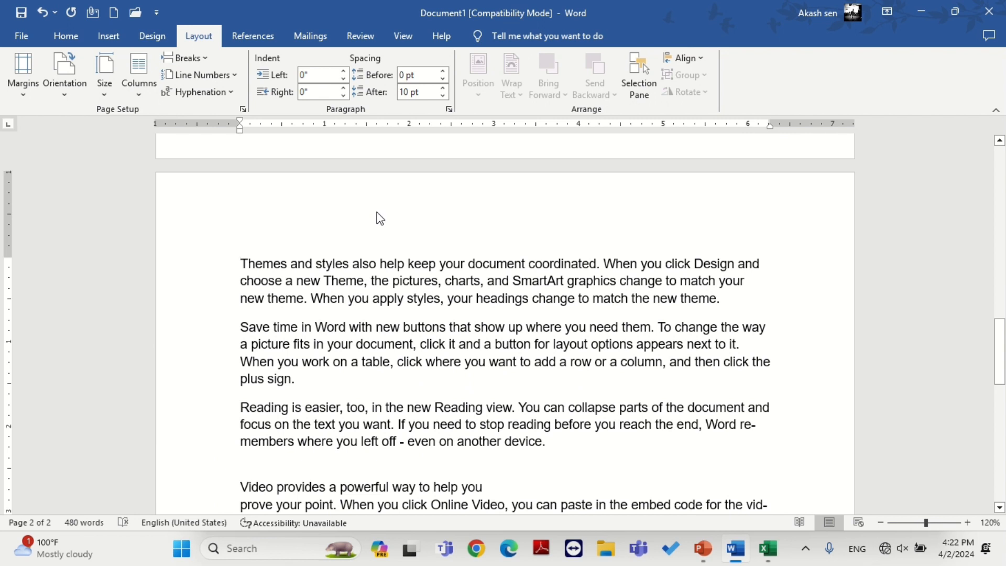
- Look over the break types and undo the Next Page section break before the "Themes and styles" paragraph
left_click(204, 62)
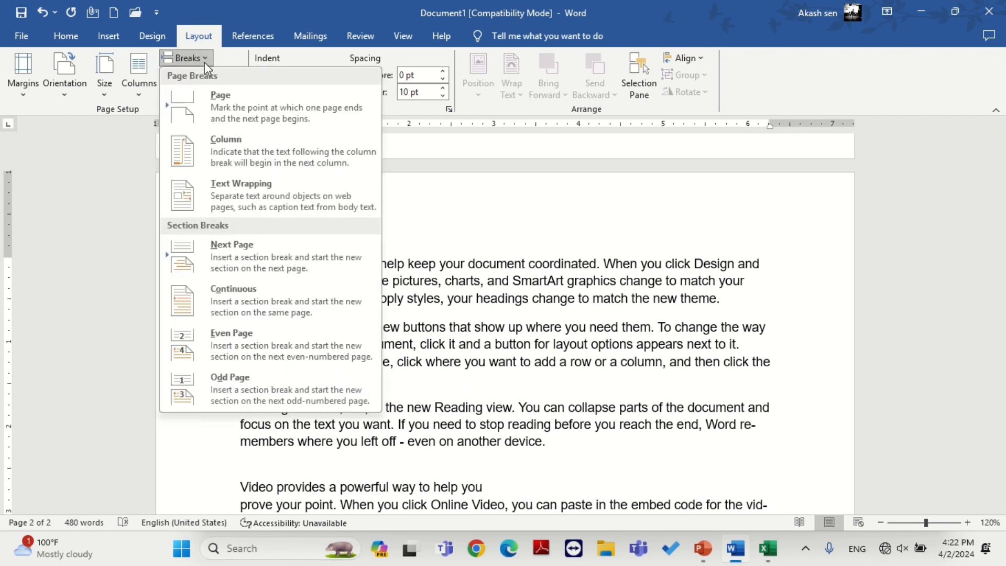
left_click(265, 290)
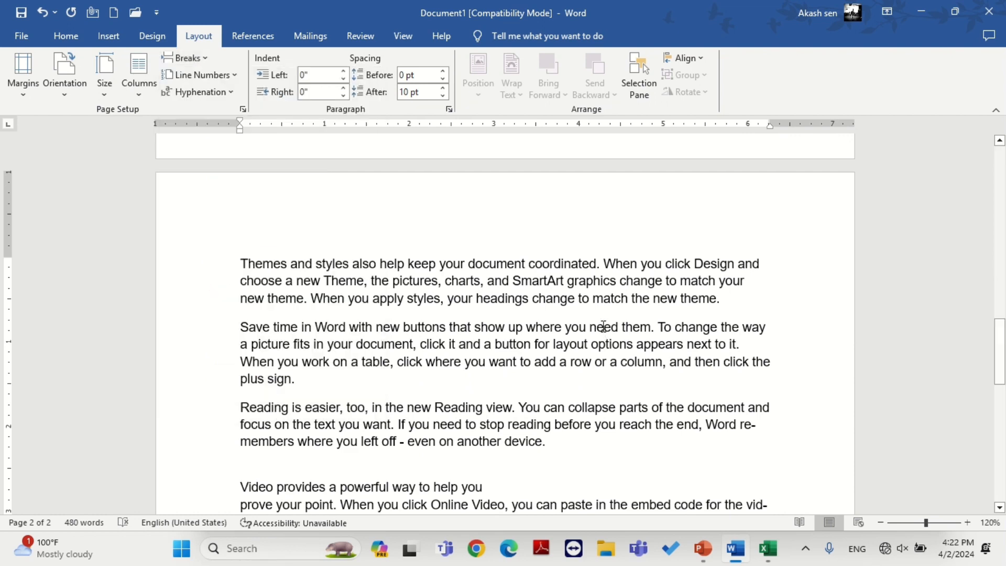
key("ctrl+z")
- Select the entire document and arrange its text in three columns
key("ctrl+a")
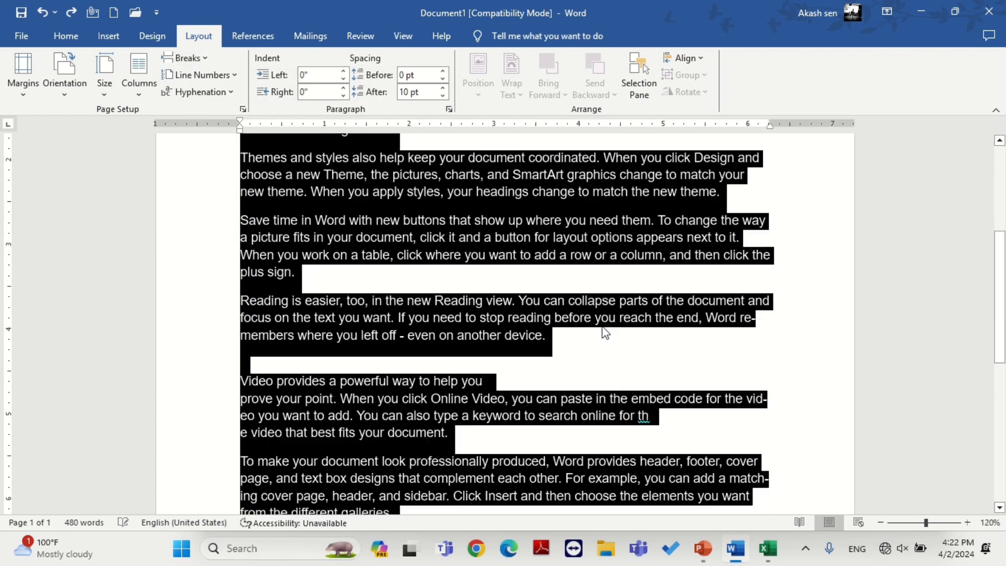
left_click(203, 56)
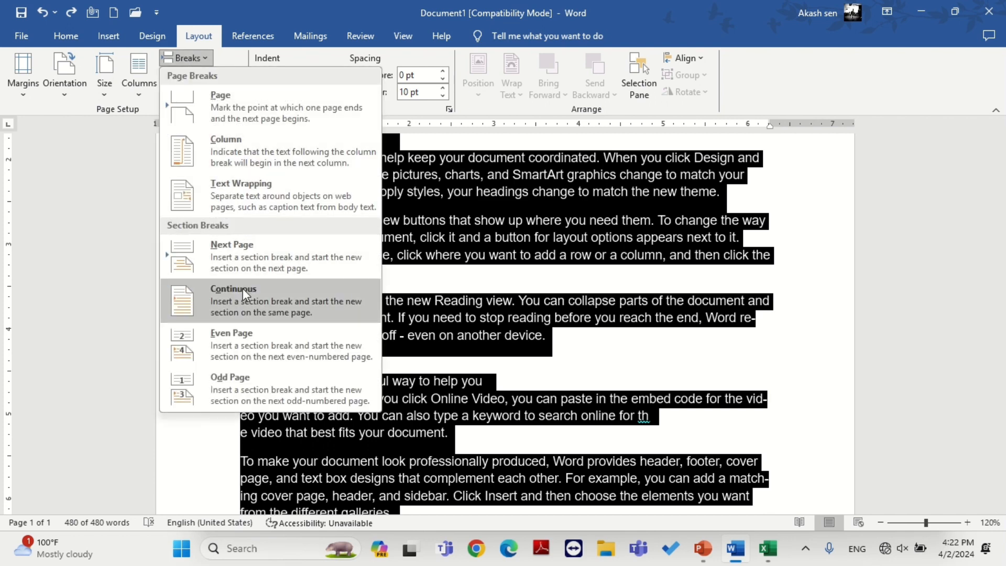
left_click(133, 83)
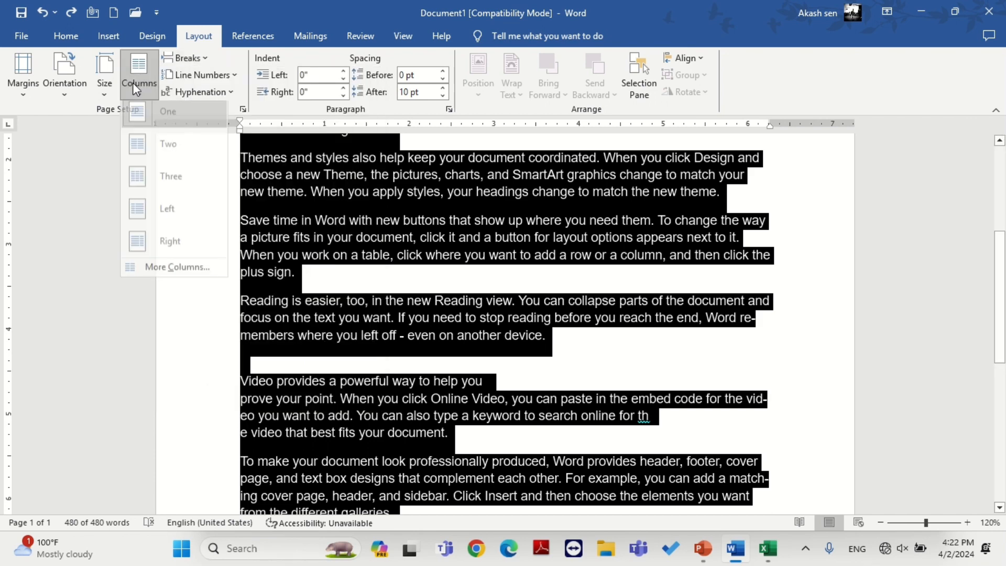
left_click(154, 197)
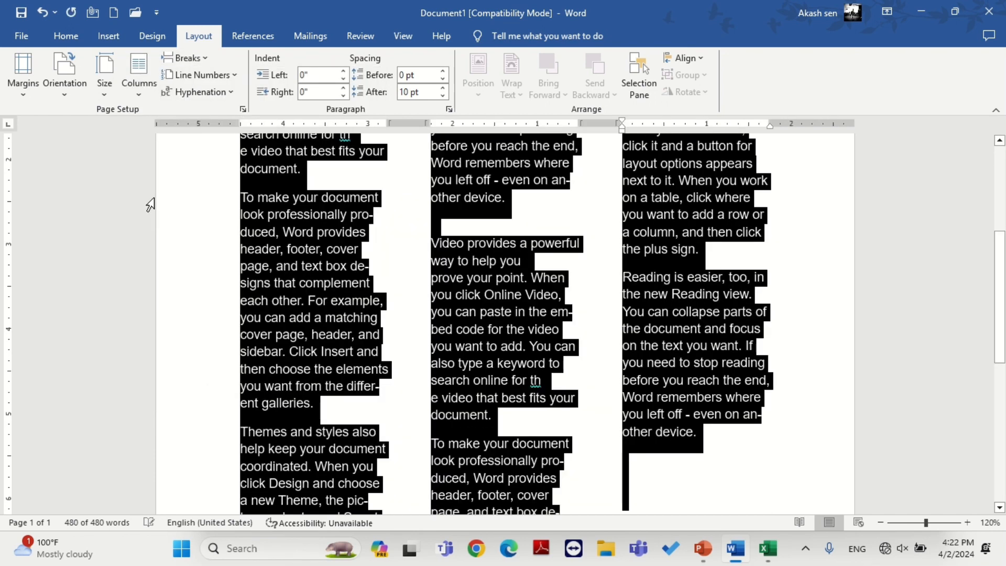
- Examine how the text fills the three columns, and insert a Continuous section break after the last paragraph
left_click(669, 465)
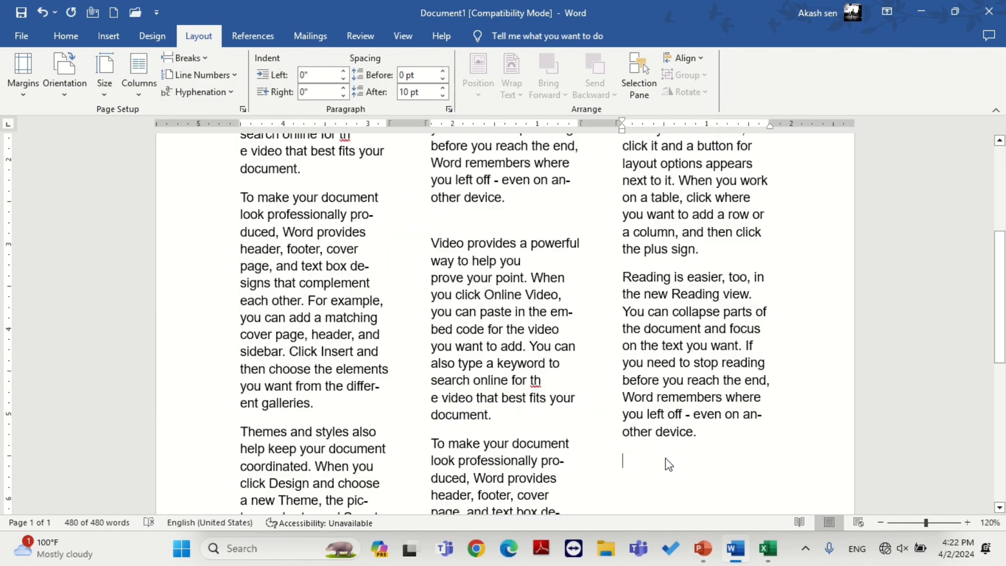
scroll(658, 437, "down", 5)
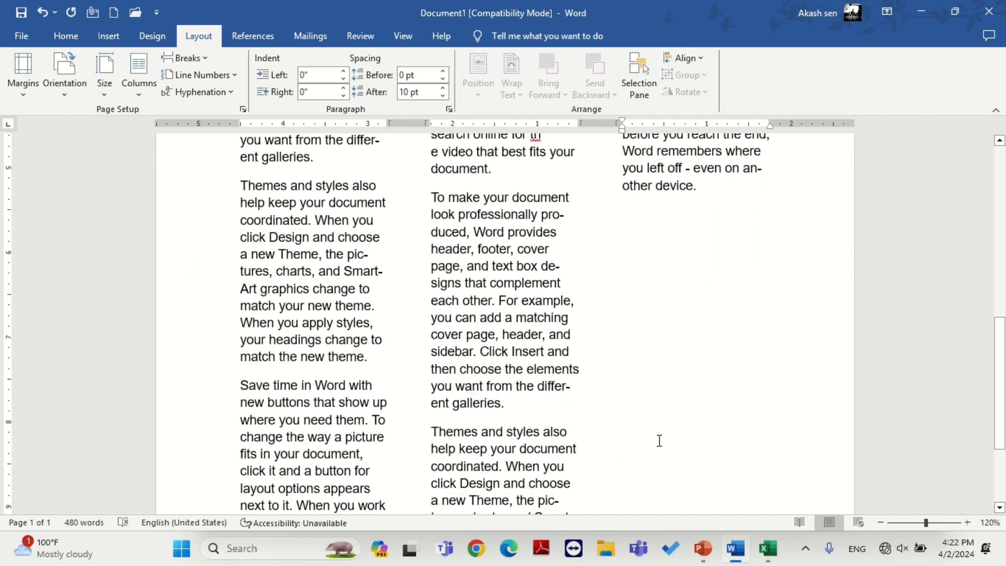
scroll(659, 440, "down", 3)
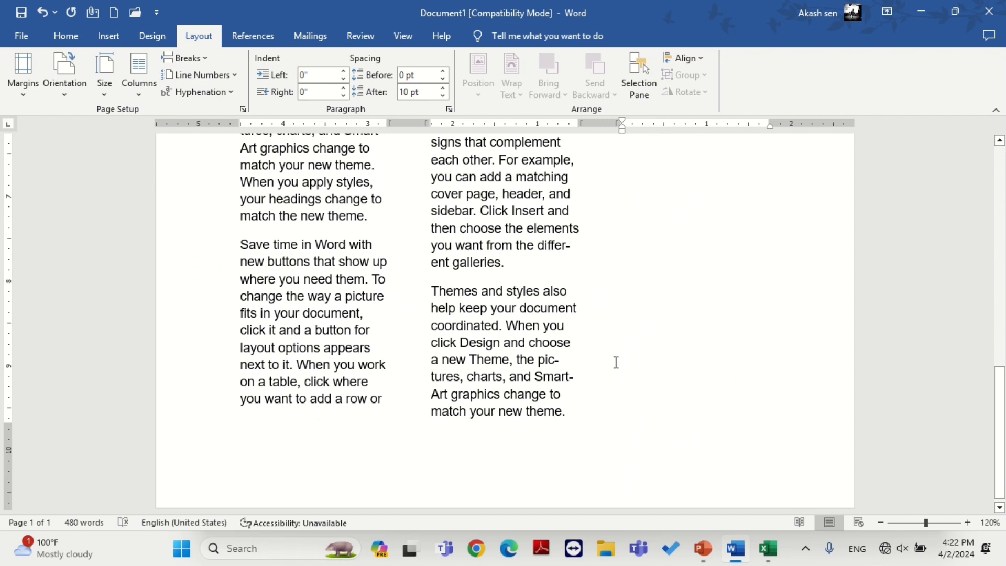
scroll(686, 265, "up", 4)
scroll(686, 265, "up", 2)
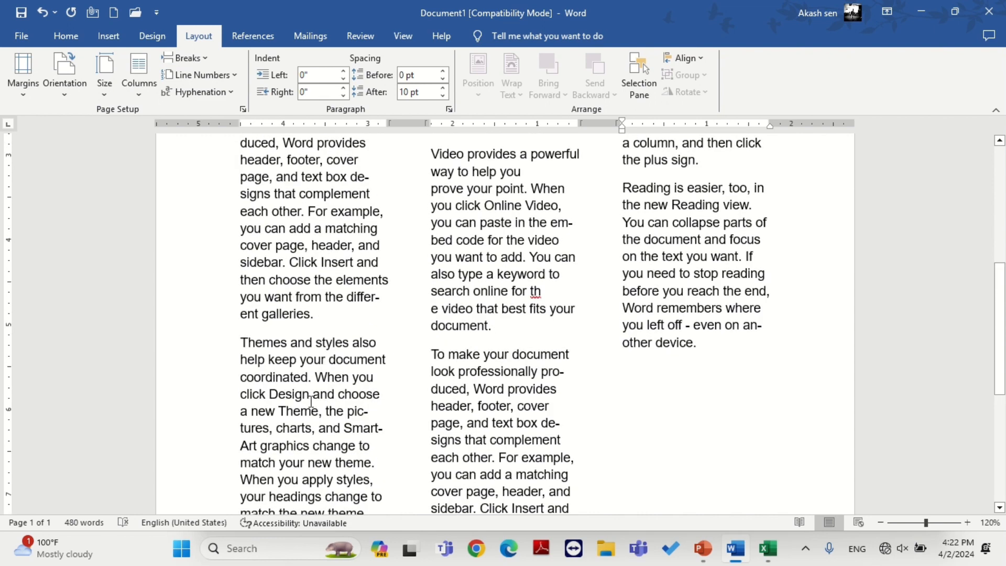
scroll(312, 401, "down", 5)
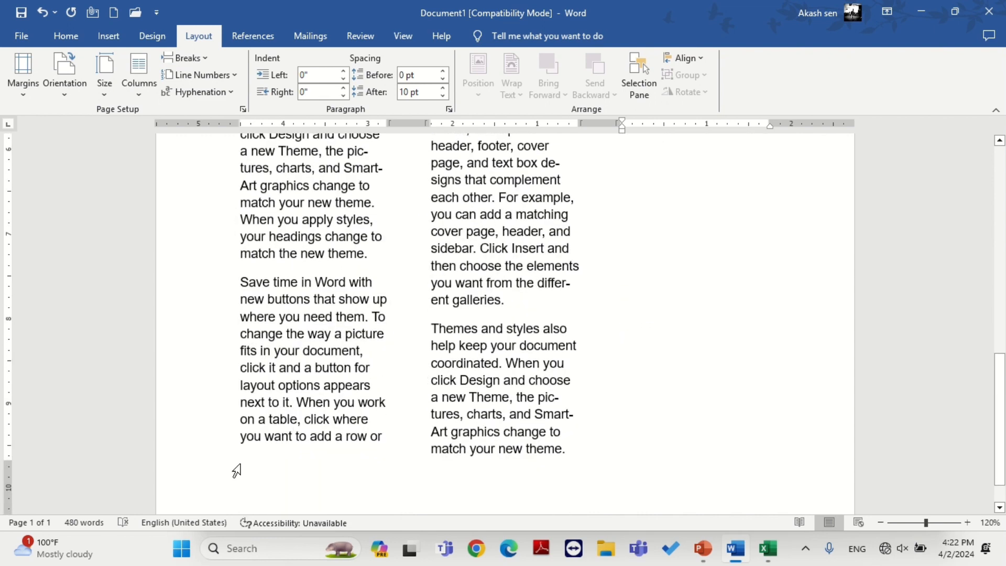
left_click(682, 160)
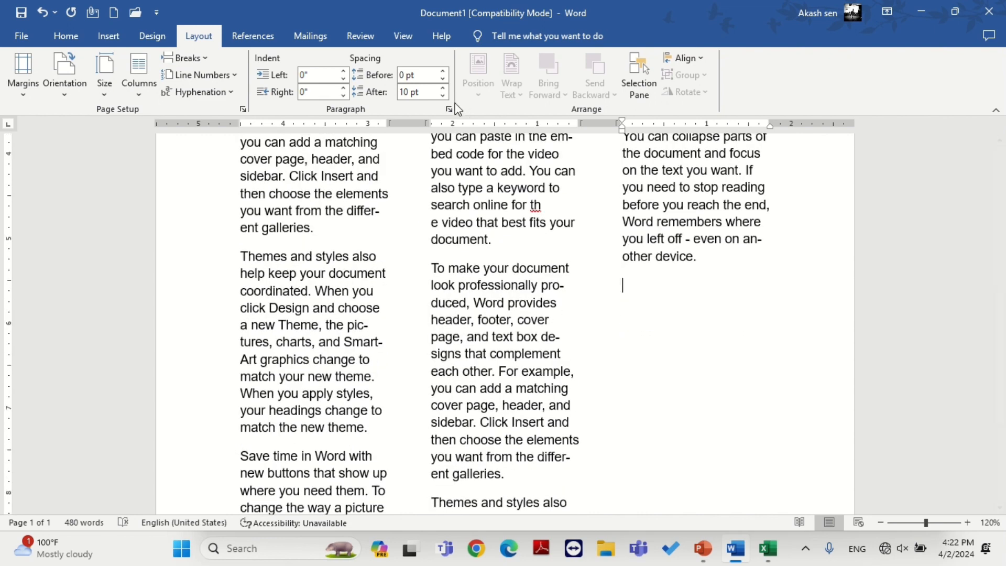
left_click(184, 57)
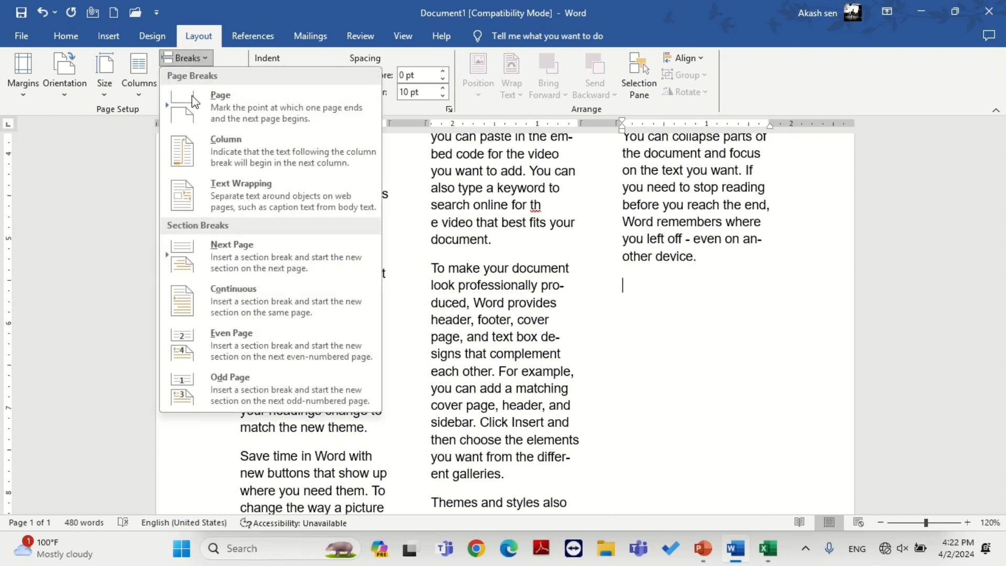
left_click(208, 287)
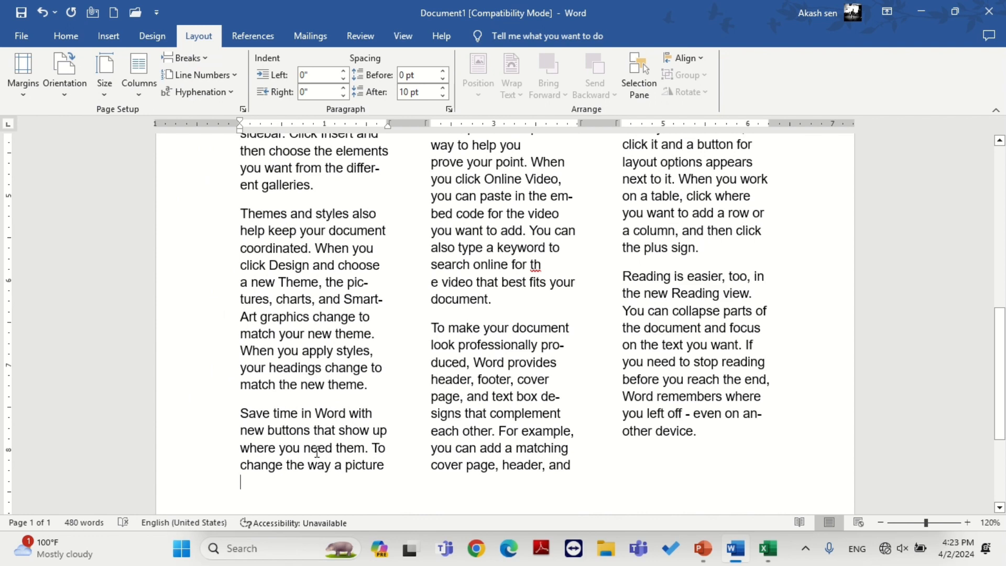
scroll(317, 451, "down", 3)
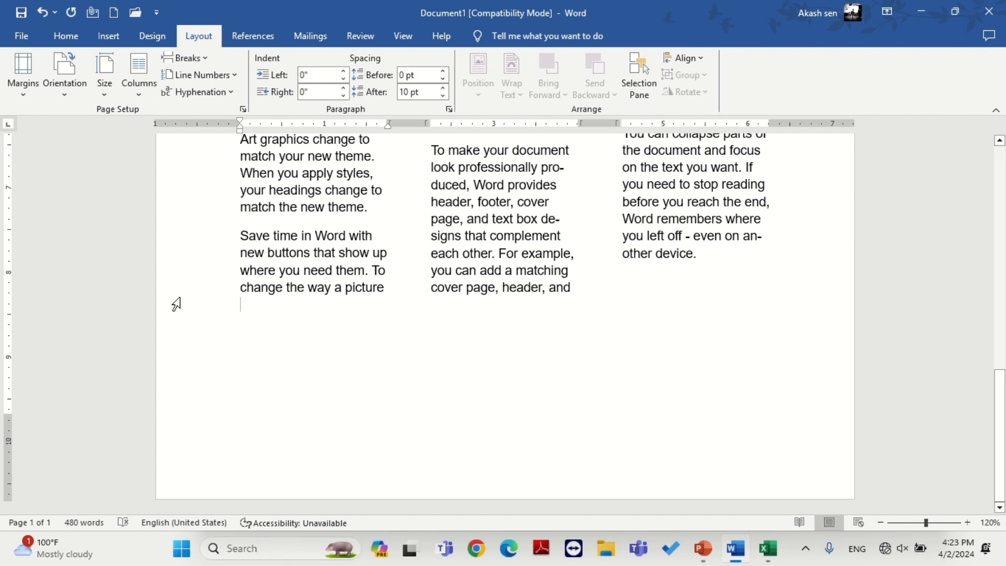
- Set the section after the Continuous break to two columns
left_click(140, 94)
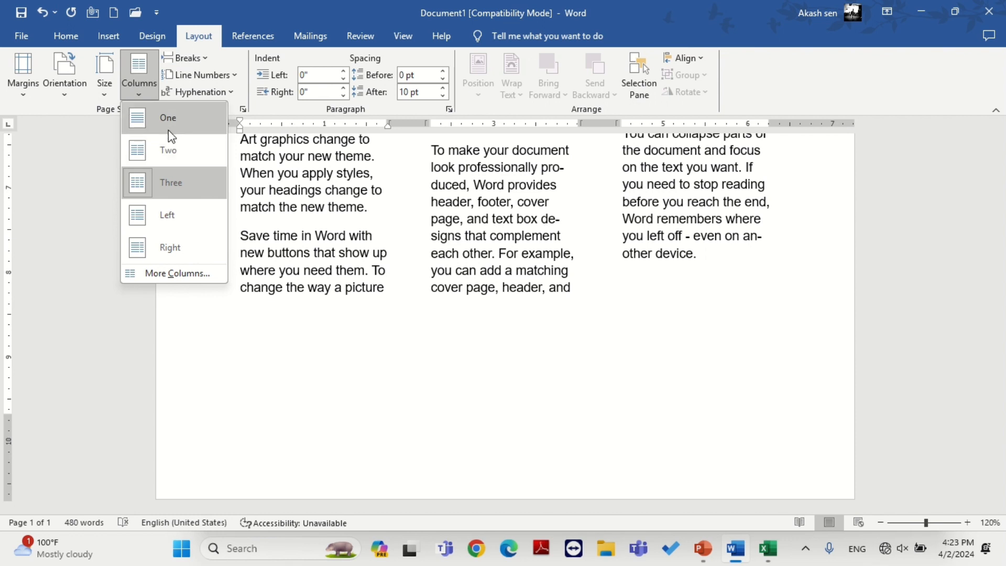
left_click(186, 59)
left_click(186, 58)
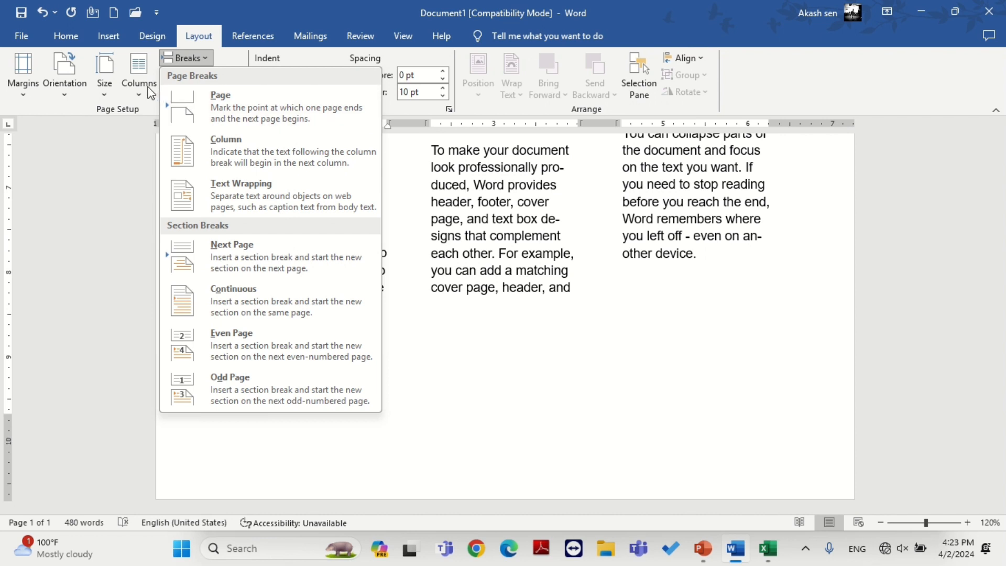
left_click(131, 84)
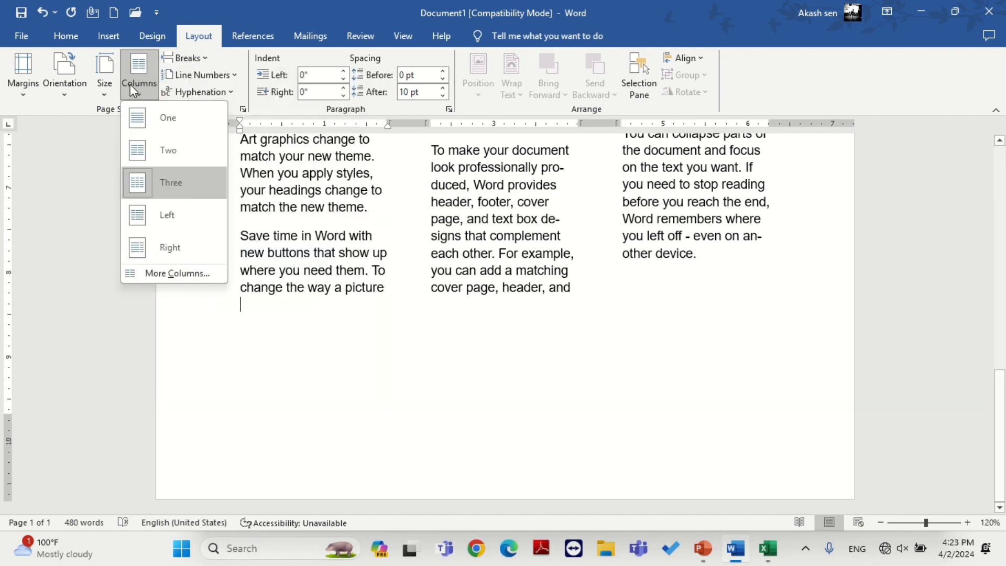
left_click(168, 157)
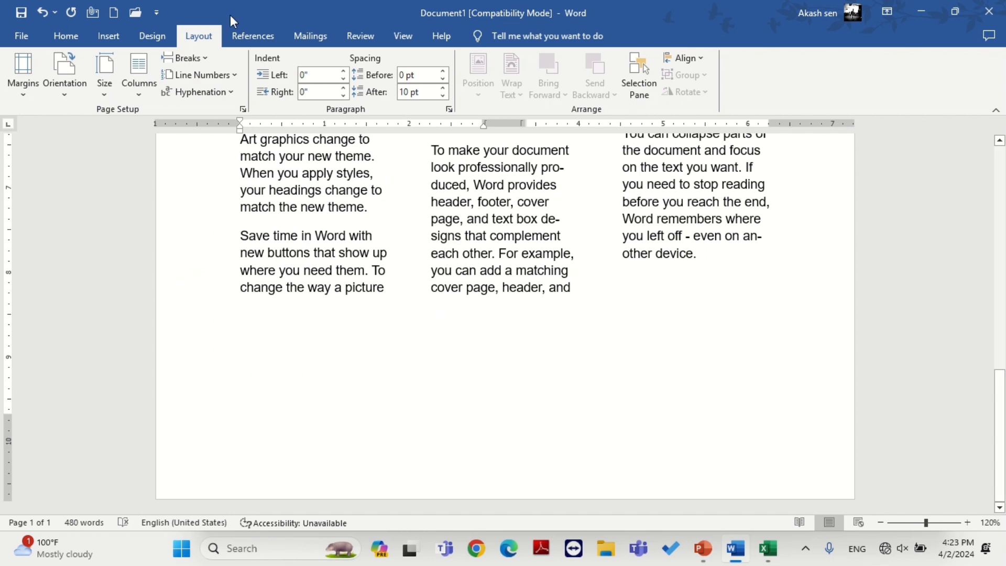
- Set the section after the Continuous break back to three columns
left_click(173, 61)
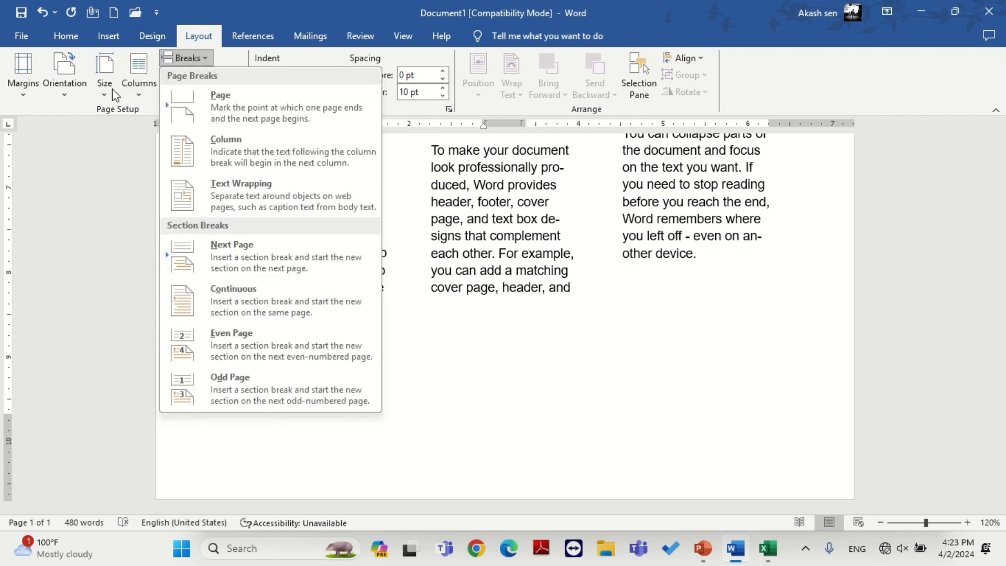
left_click(138, 89)
left_click(135, 181)
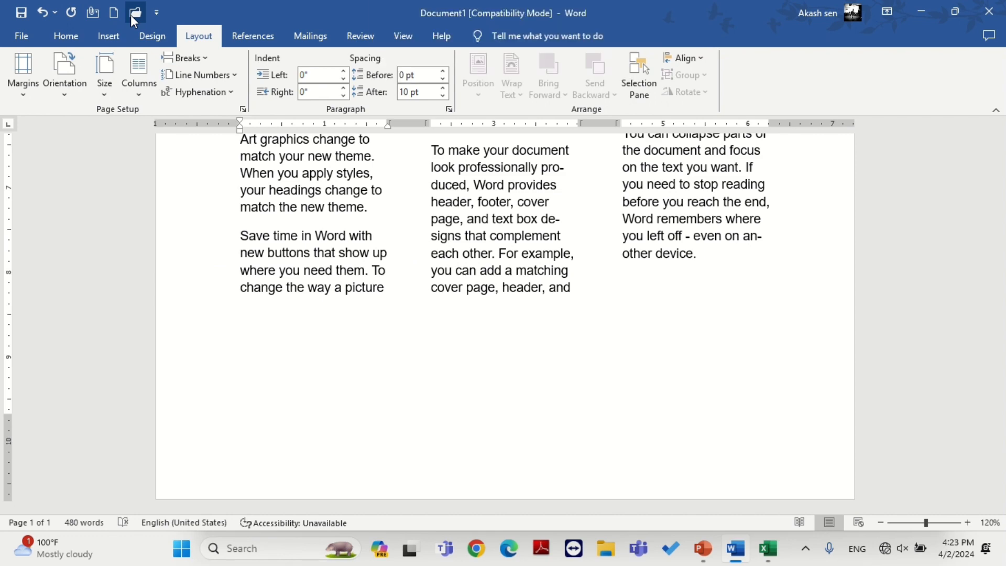
- Undo the column changes and the Continuous section break, back to the single-column text
key("ctrl+z")
key("ctrl+z")
key("ctrl+z")
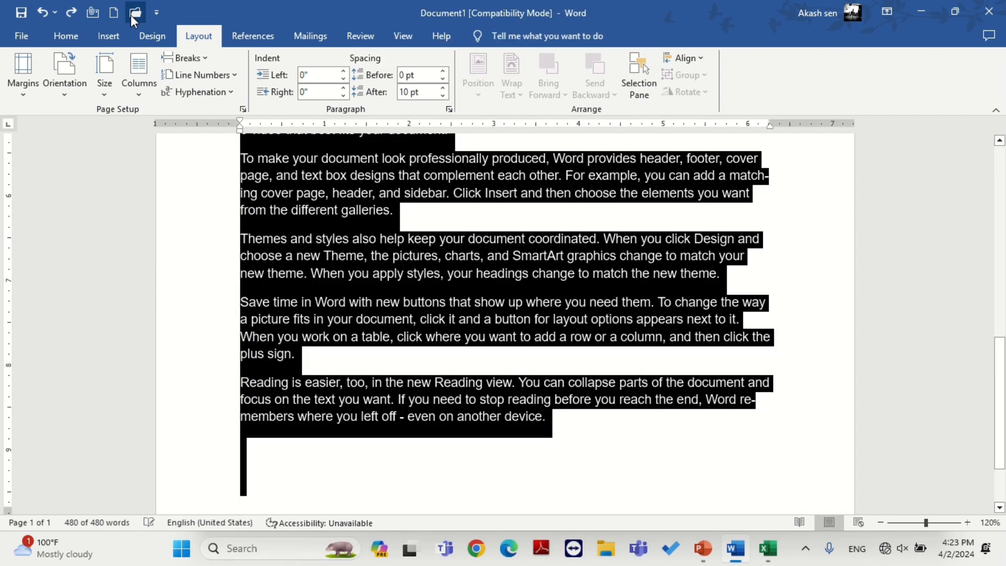
- Review the descriptions of the section break types, in particular Even Page and Odd Page
left_click(108, 35)
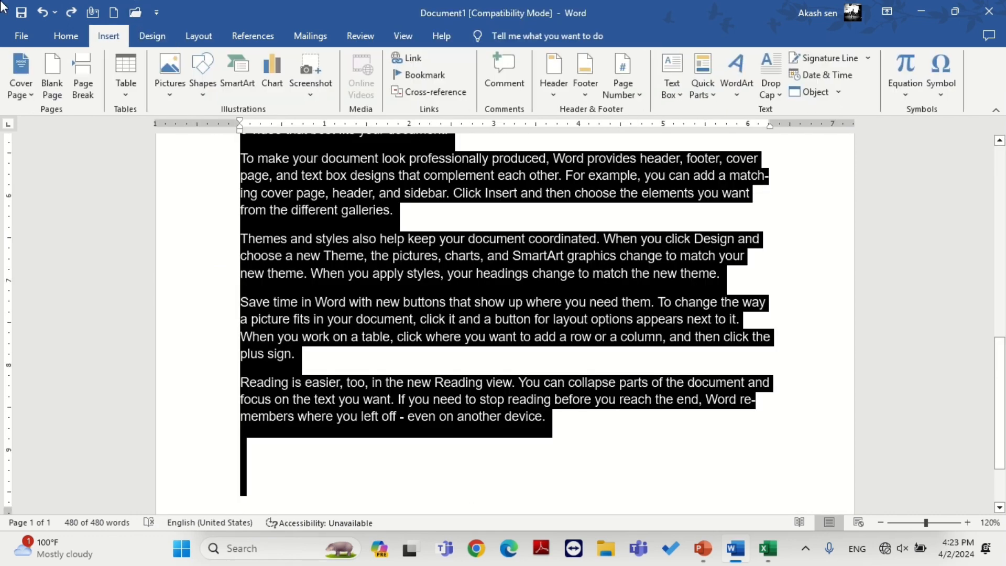
left_click(199, 34)
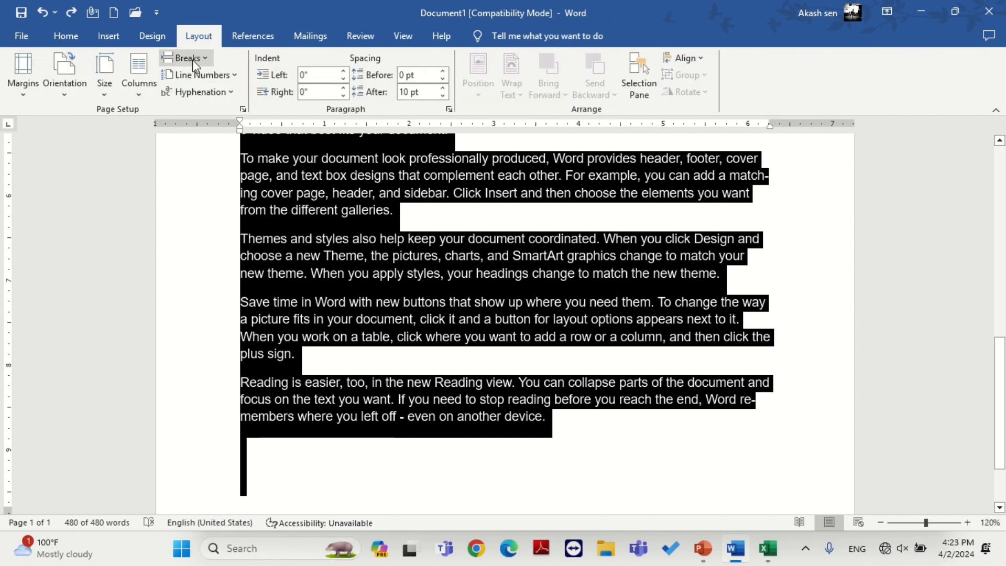
left_click(193, 59)
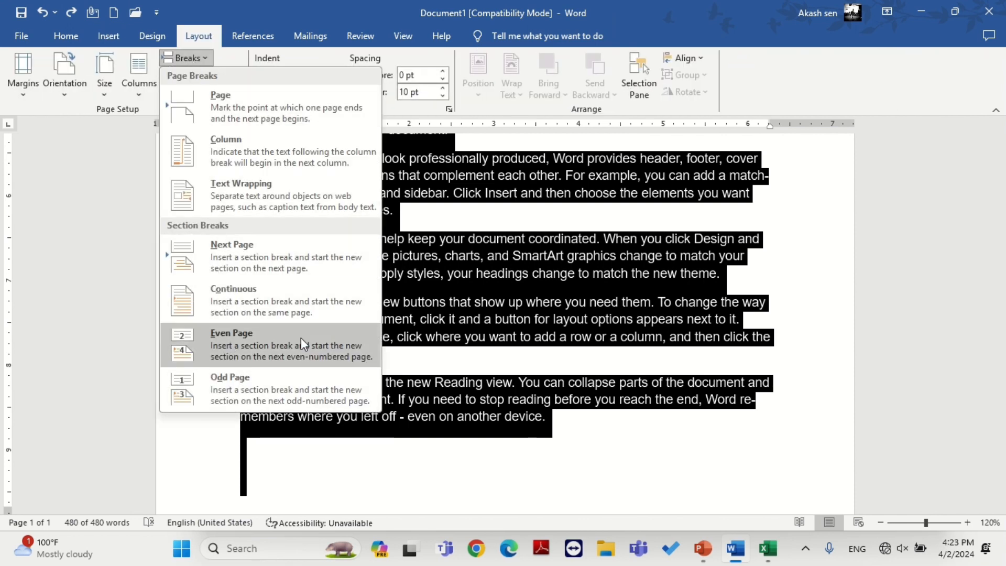
left_click(492, 326)
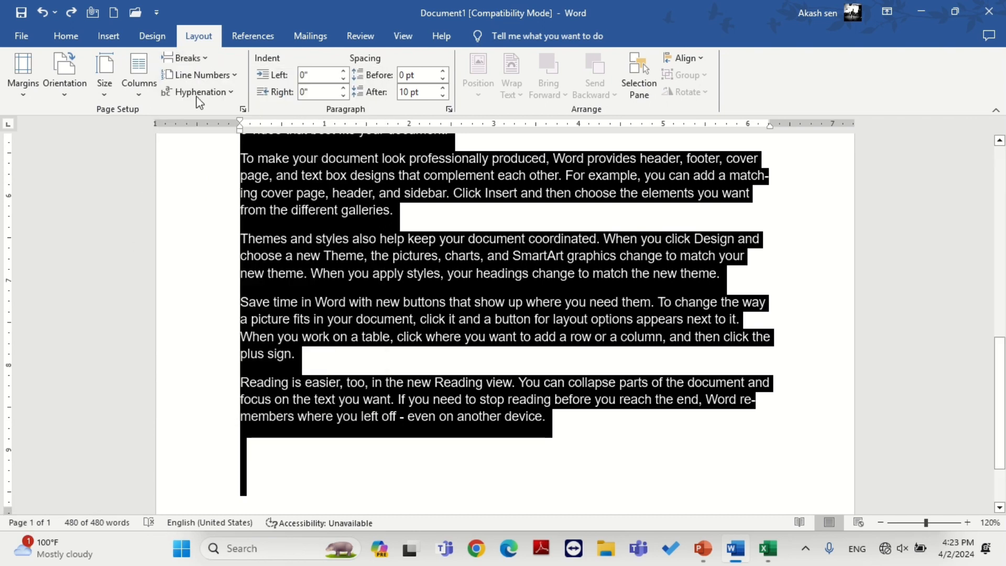
left_click(186, 57)
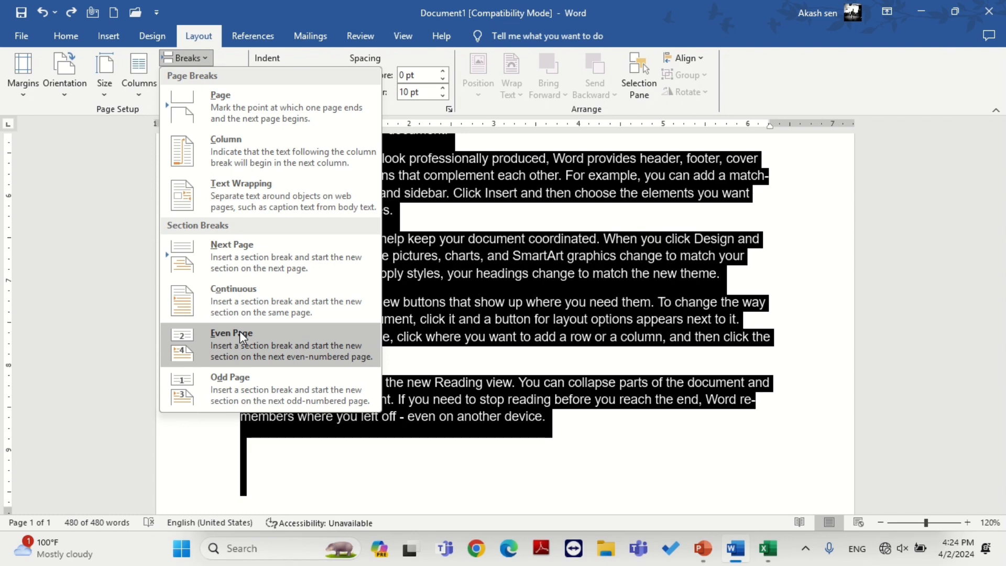
key("Escape")
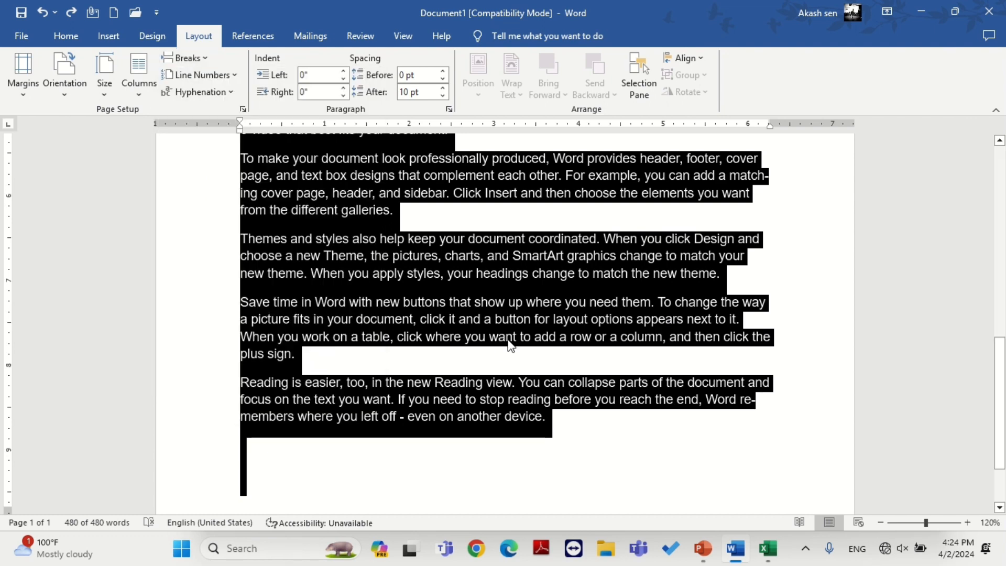
- Insert an Odd Page section break before the lower "Themes and styles" paragraph and examine where the text continues
left_click(286, 244)
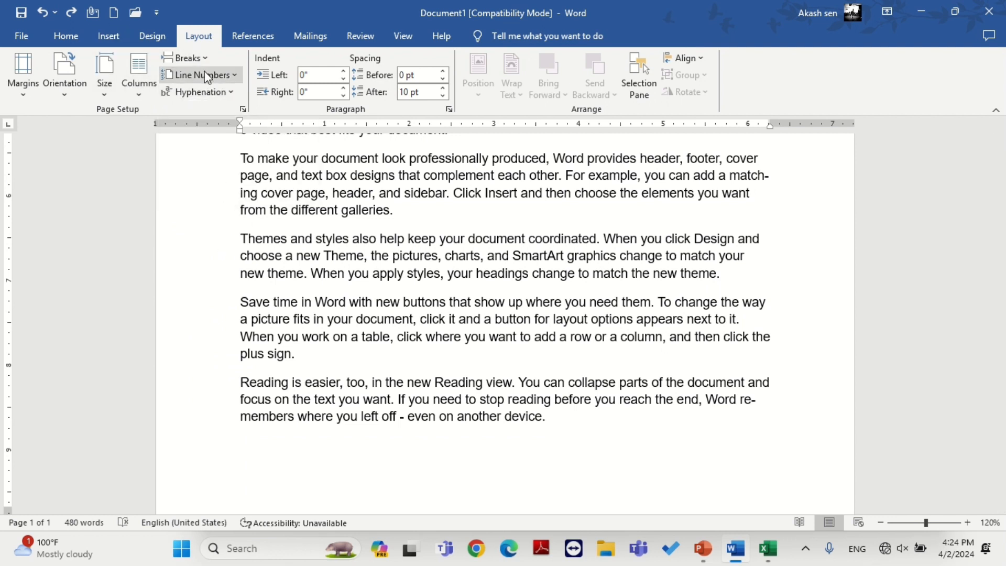
left_click(188, 57)
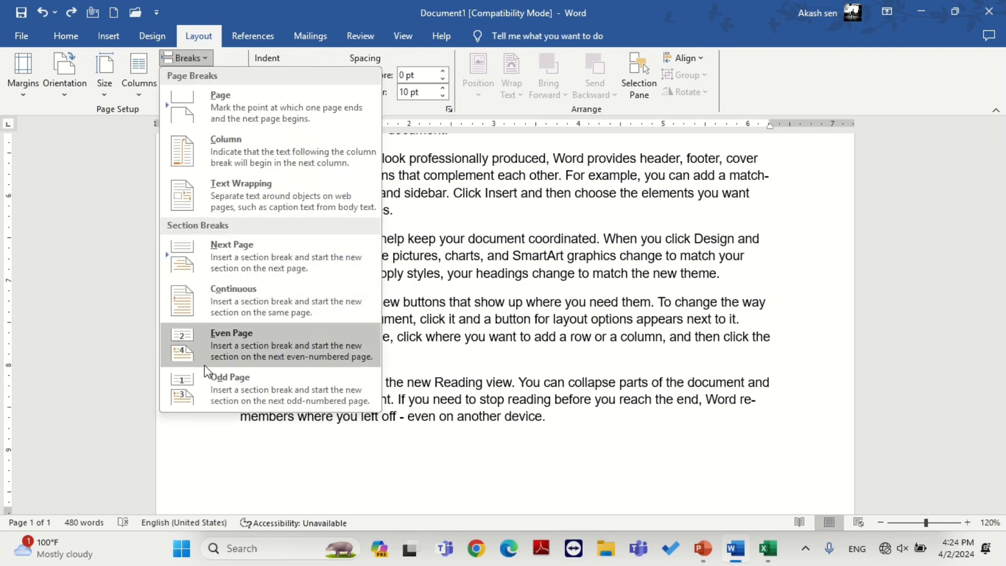
left_click(205, 380)
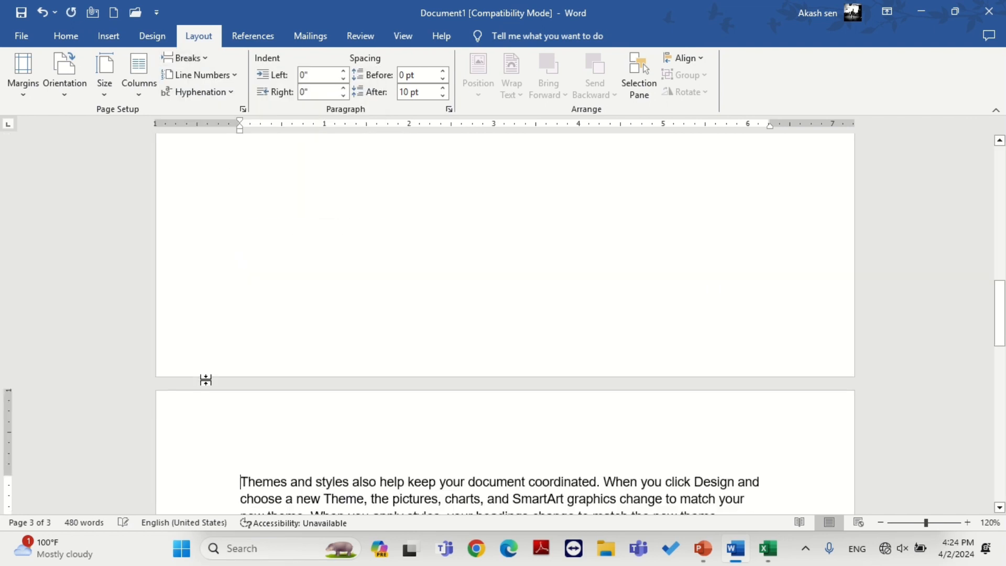
scroll(320, 508, "down", 5)
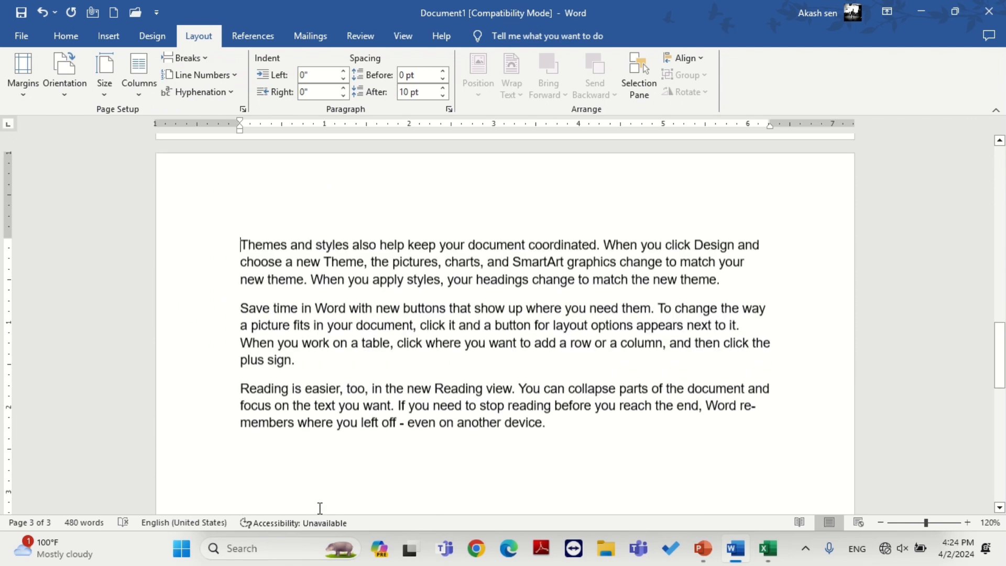
scroll(319, 508, "down", 2)
scroll(320, 508, "up", 1)
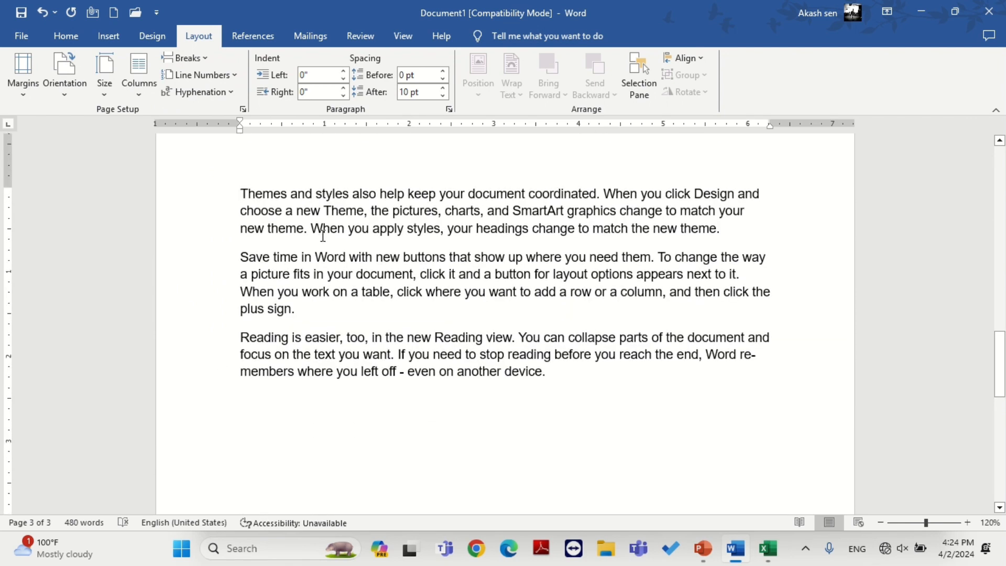
- Undo the Odd Page section break and go back to the lower "Save time in Word" paragraph
key("ctrl+z")
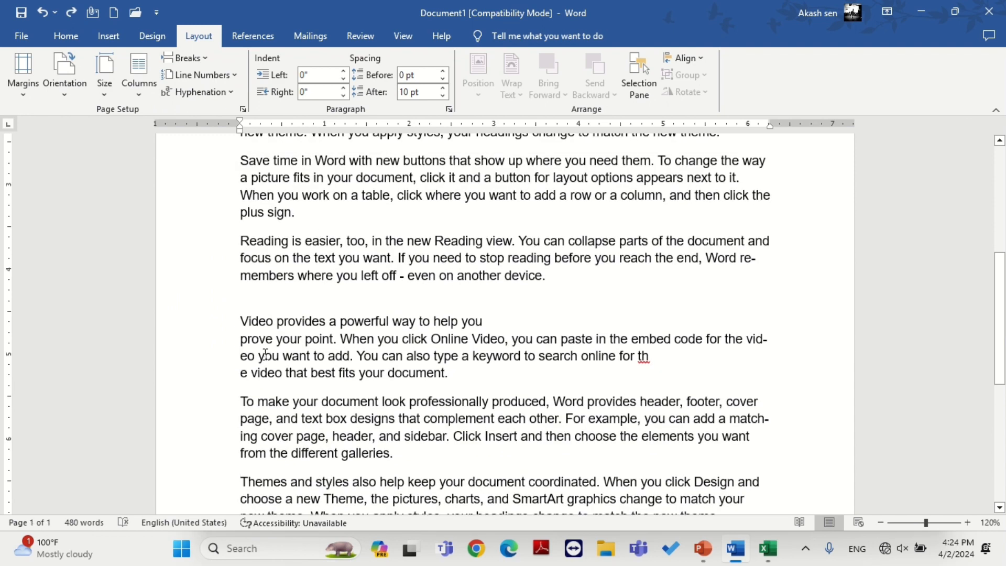
scroll(258, 393, "down", 1)
scroll(258, 393, "down", 2)
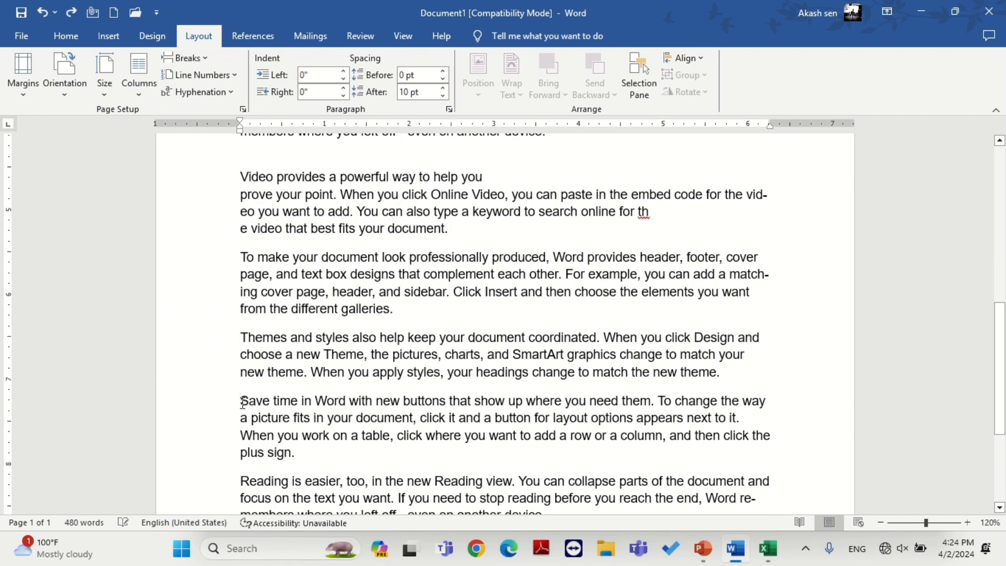
- Insert a page break before the lower "Themes and styles" paragraph
left_click(242, 402)
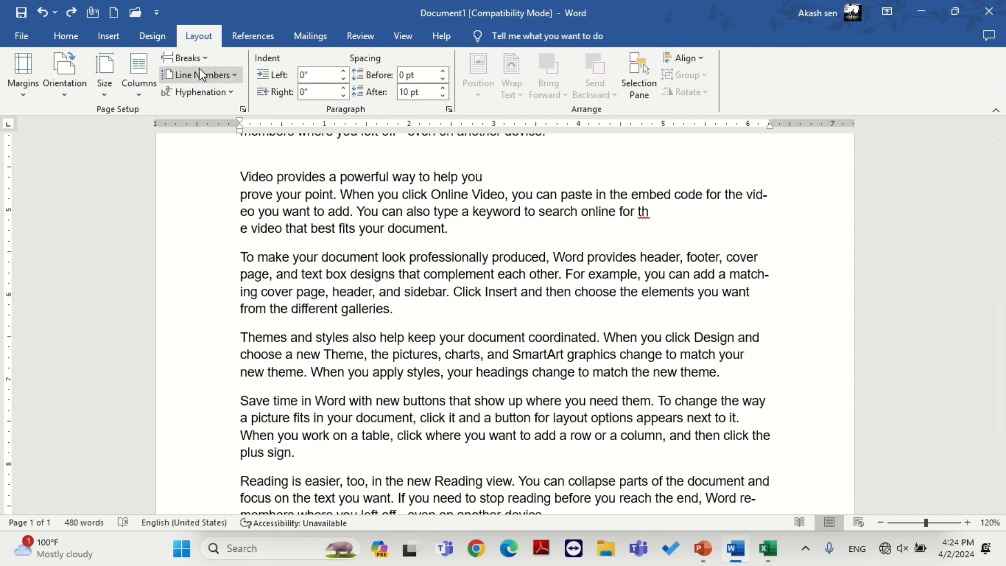
left_click(186, 57)
left_click(206, 109)
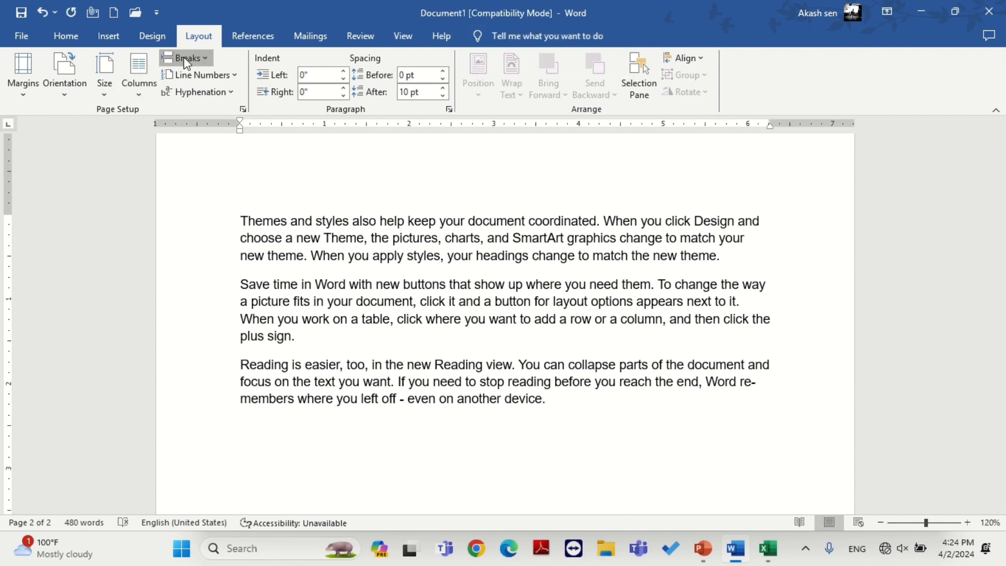
- Insert an Even Page section break before the "Save time in Word" paragraph on the second page
left_click(186, 59)
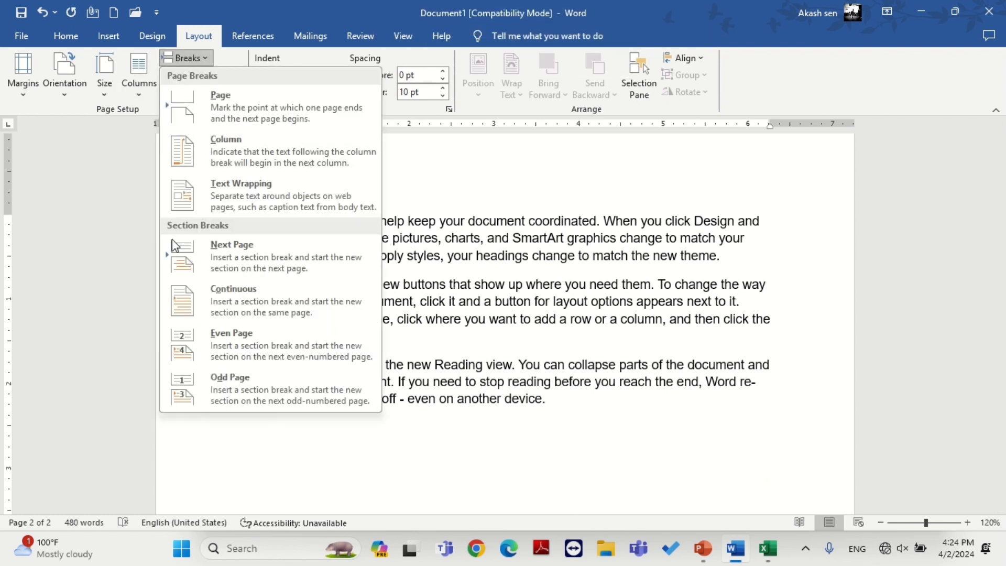
left_click(213, 339)
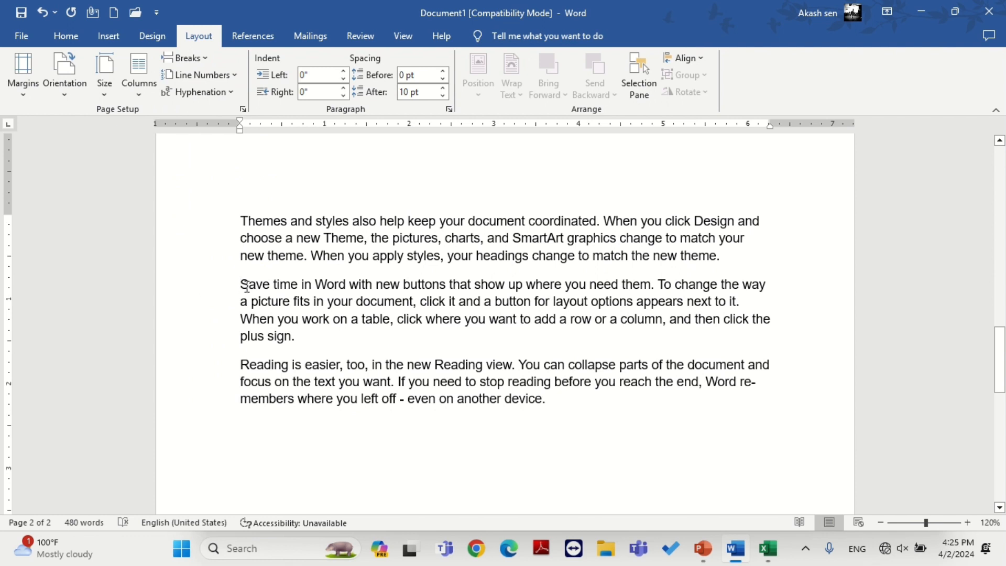
left_click(188, 58)
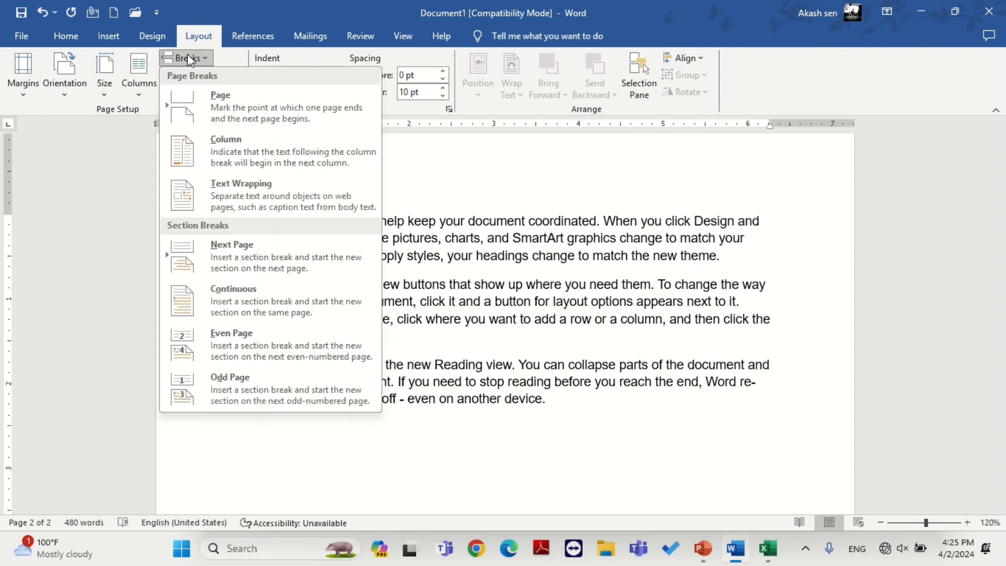
left_click(214, 347)
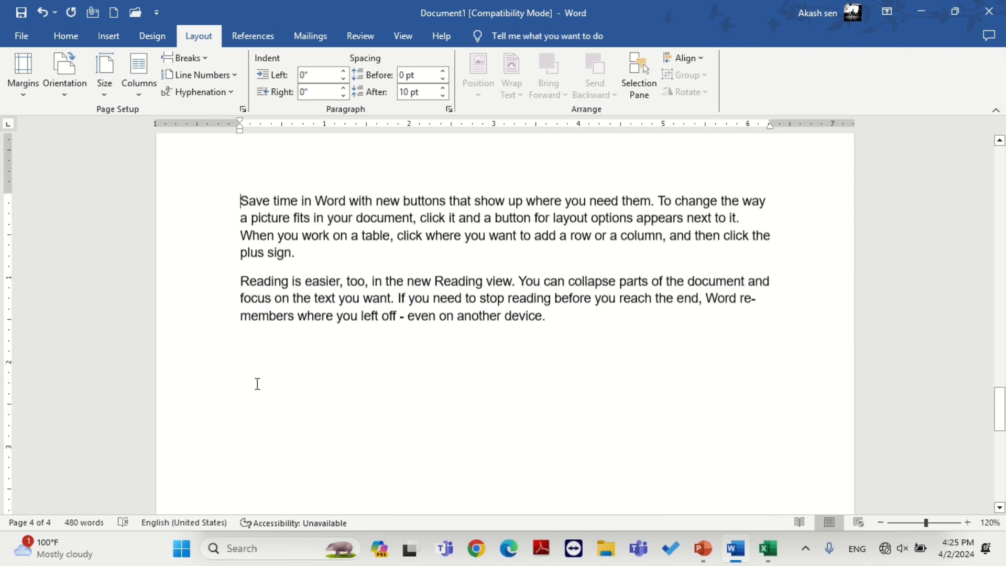
- Undo the Even Page section break and the page break, back to the unbroken text
key("ctrl+z")
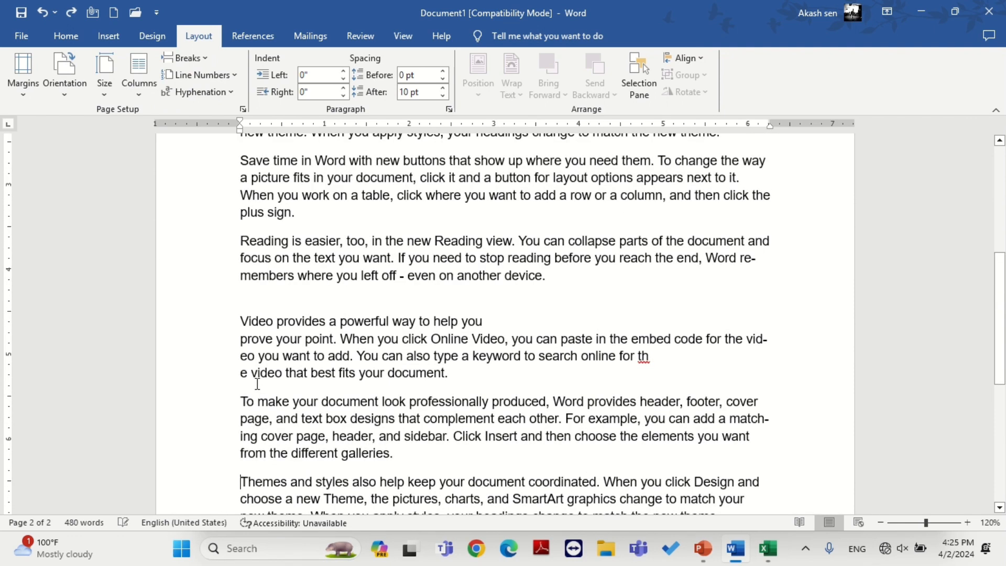
left_click(209, 60)
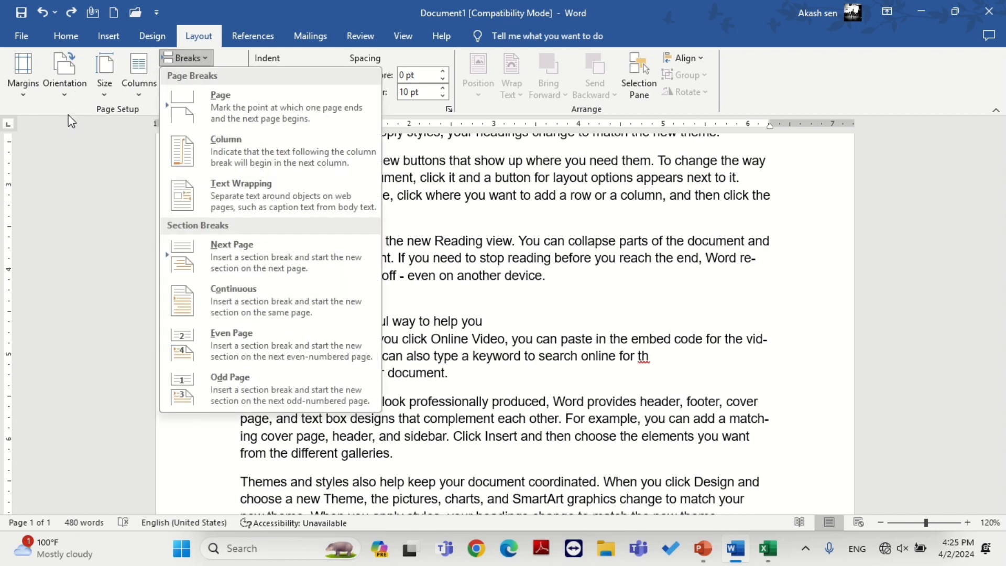
left_click(94, 187)
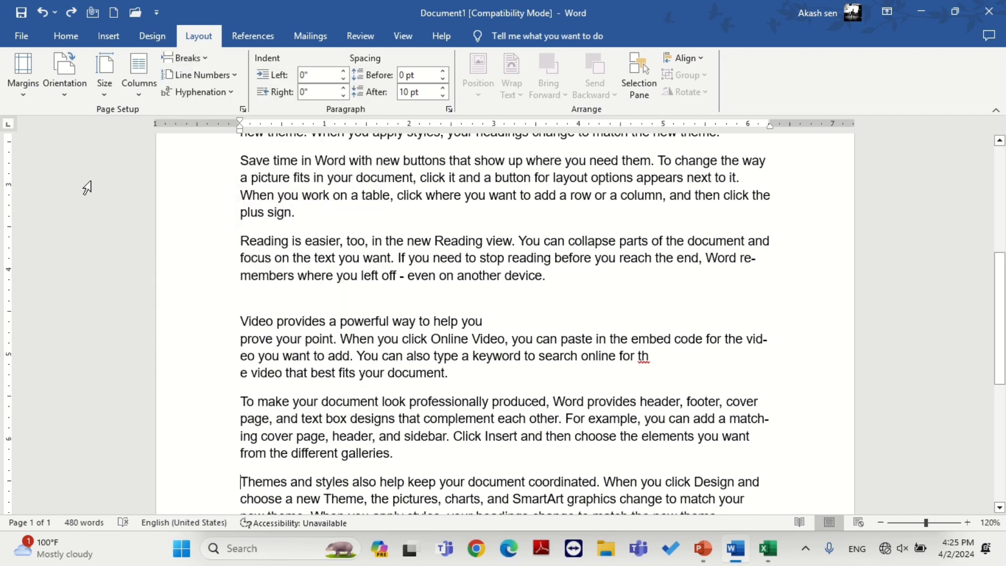
- Turn on Continuous line numbers for the document and check the numbering down to the last line
left_click(215, 78)
left_click(92, 215)
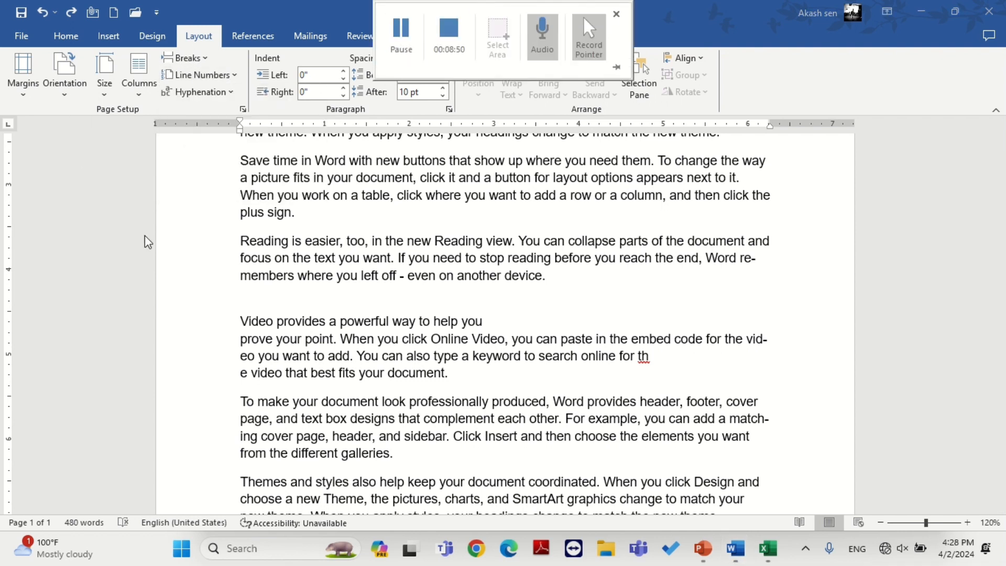
left_click(206, 76)
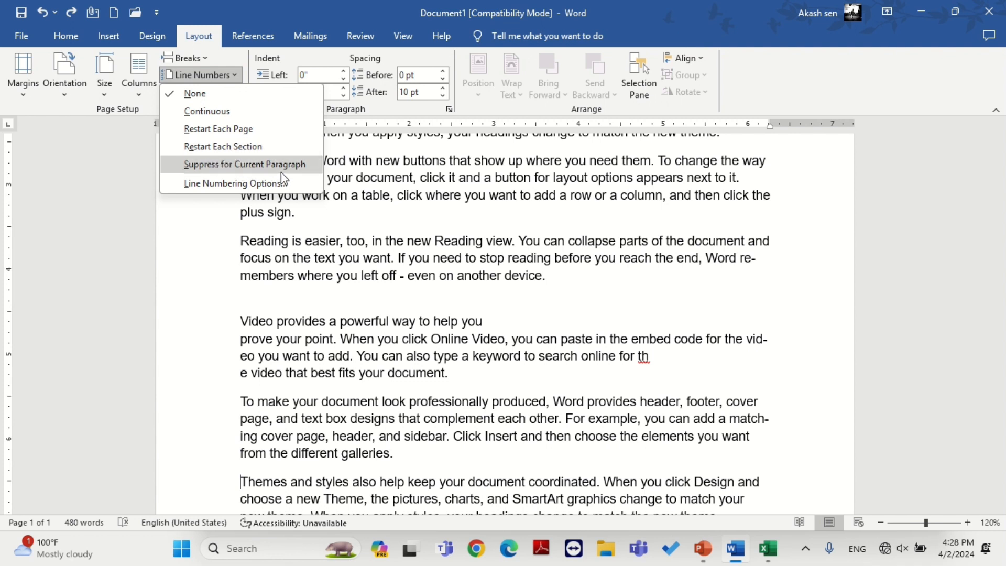
left_click(296, 265)
left_click(214, 73)
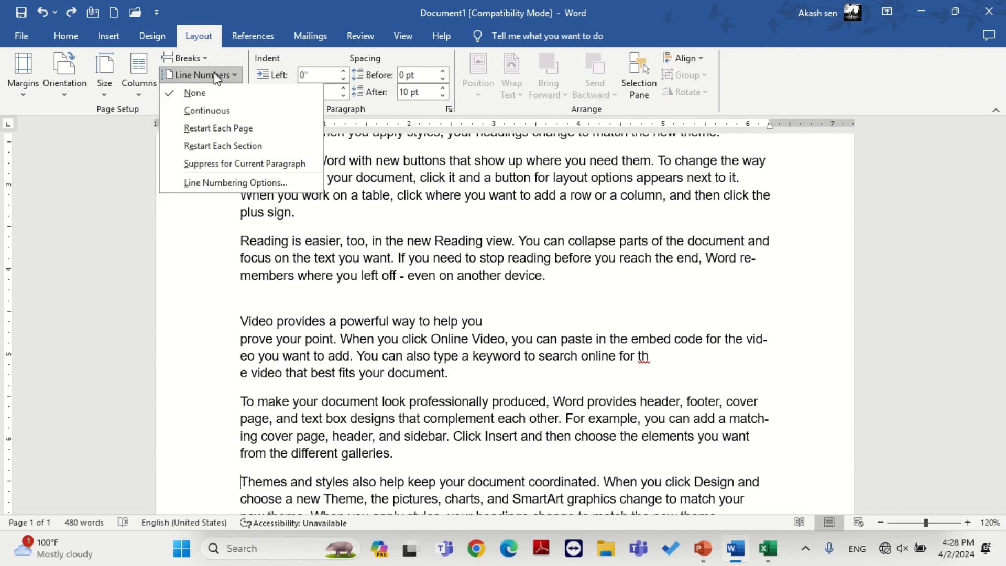
left_click(209, 110)
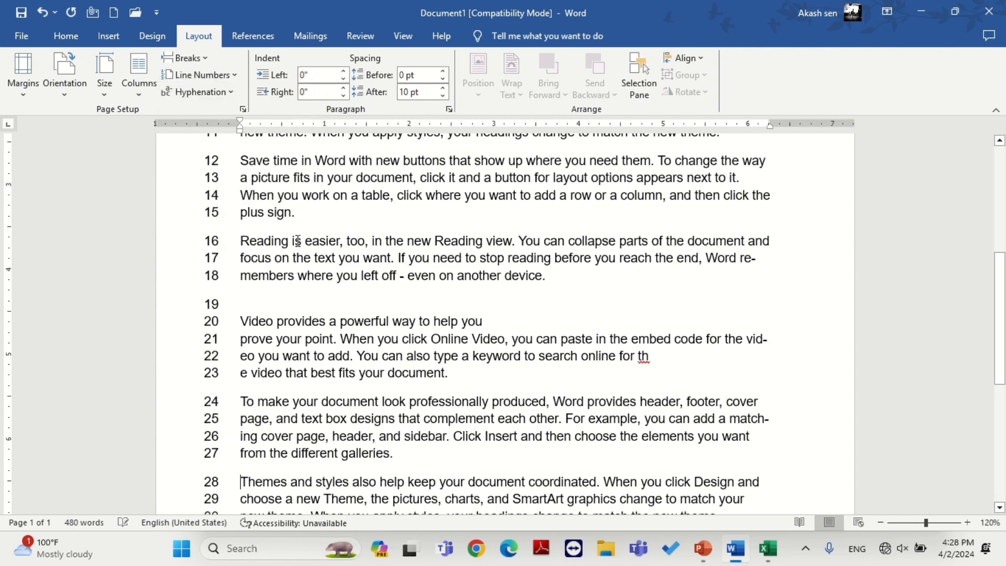
scroll(300, 250, "down", 1)
scroll(300, 250, "down", 5)
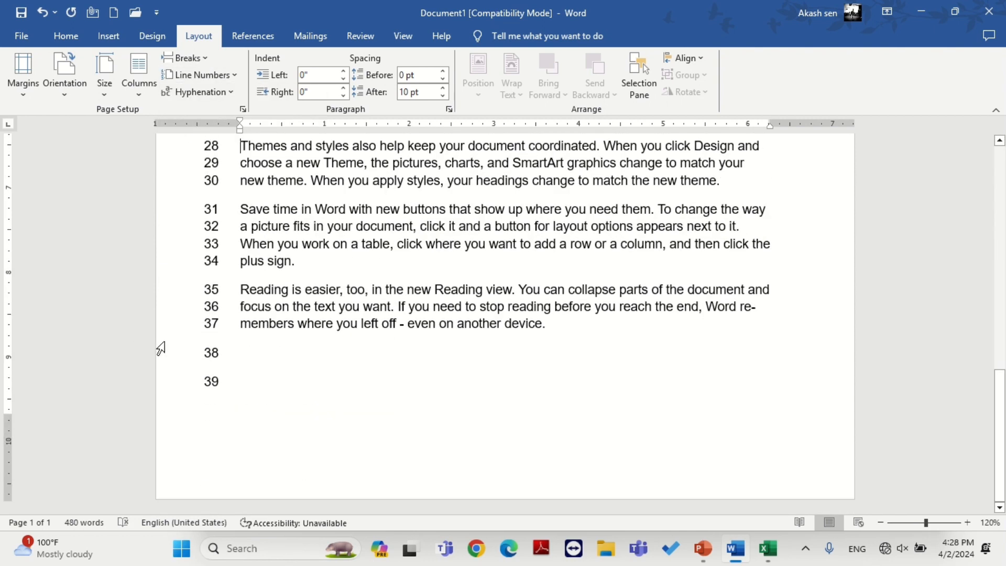
- Add a page break after the last empty line, followed by three more empty paragraphs on the new page
left_click(234, 385)
key("ctrl+Return")
key("Return")
key("Return")
key("Return")
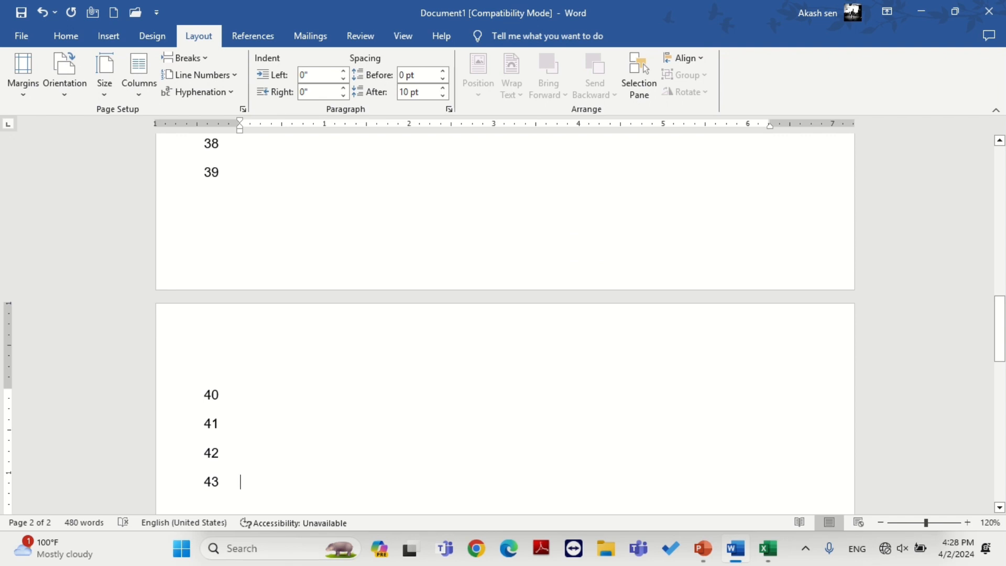
- Set the line numbering to Restart Each Page and check how the second page is numbered
scroll(503, 314, "up", 5)
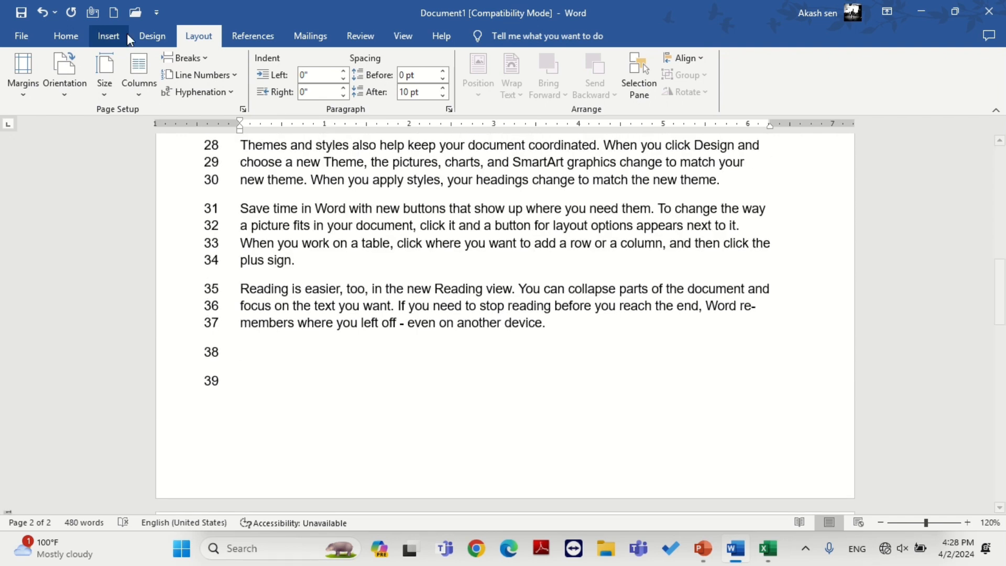
left_click(175, 76)
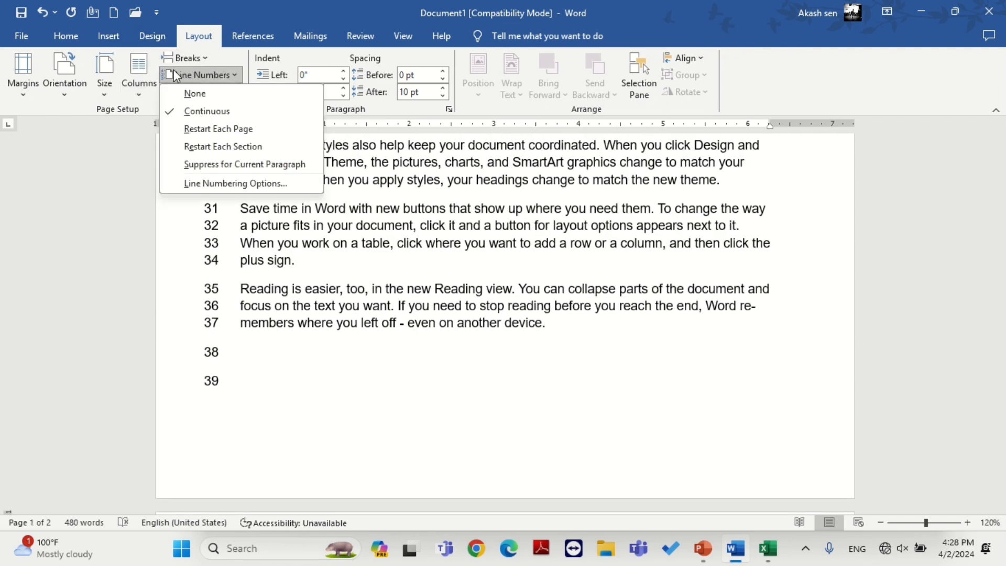
left_click(204, 129)
scroll(312, 384, "down", 5)
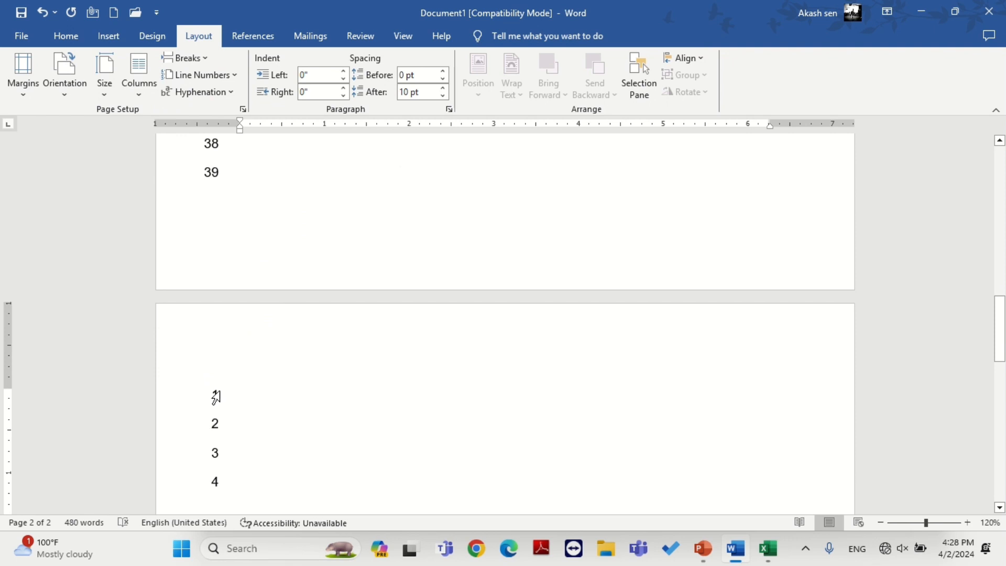
- Undo the Restart Each Page numbering and delete the added empty paragraphs and the page break
key("ctrl+z")
key("BackSpace")
key("BackSpace")
key("BackSpace")
key("BackSpace")
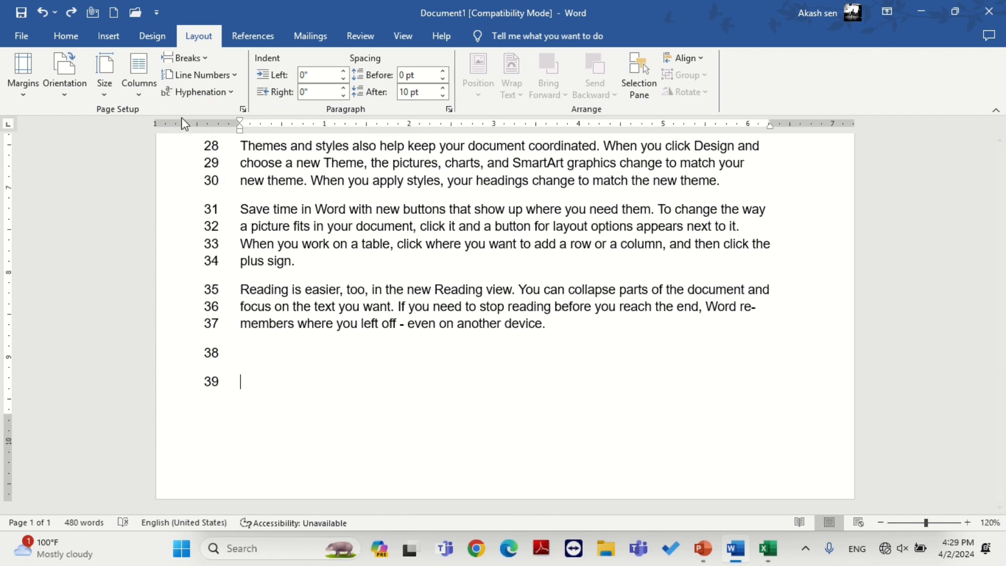
- Insert a Next Page section break before the lower "Save time in Word" paragraph and check the line numbers around it
left_click(199, 78)
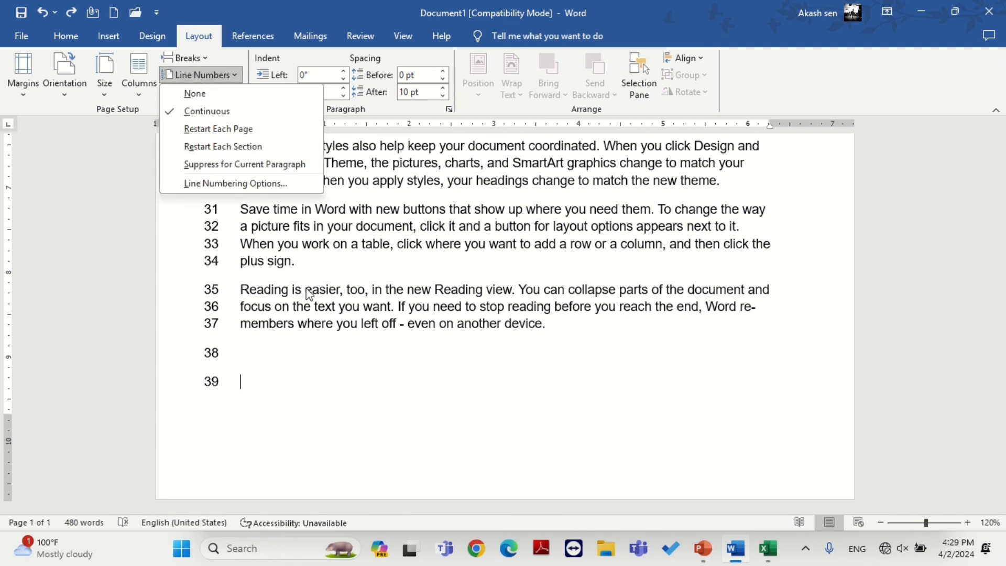
left_click(366, 291)
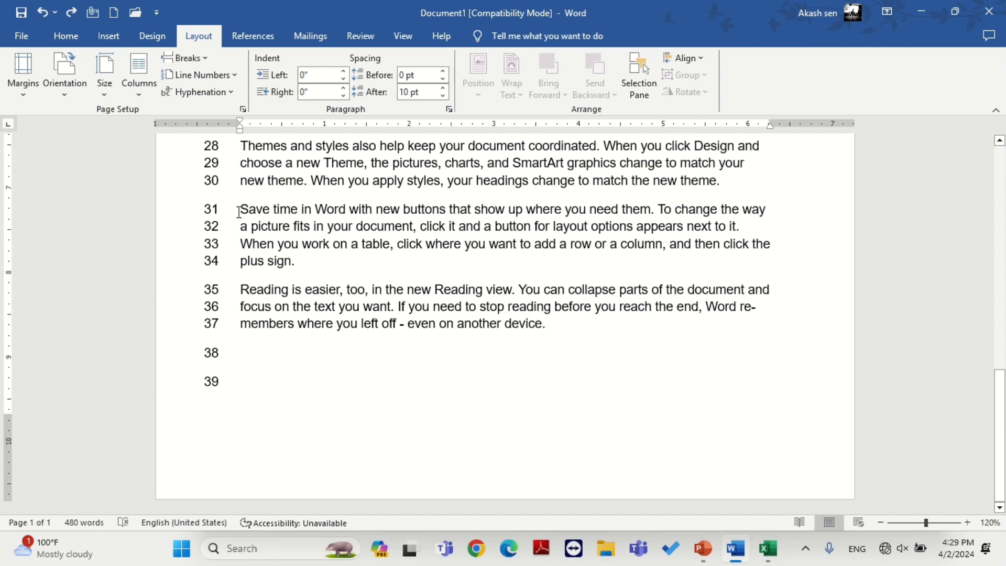
left_click(184, 58)
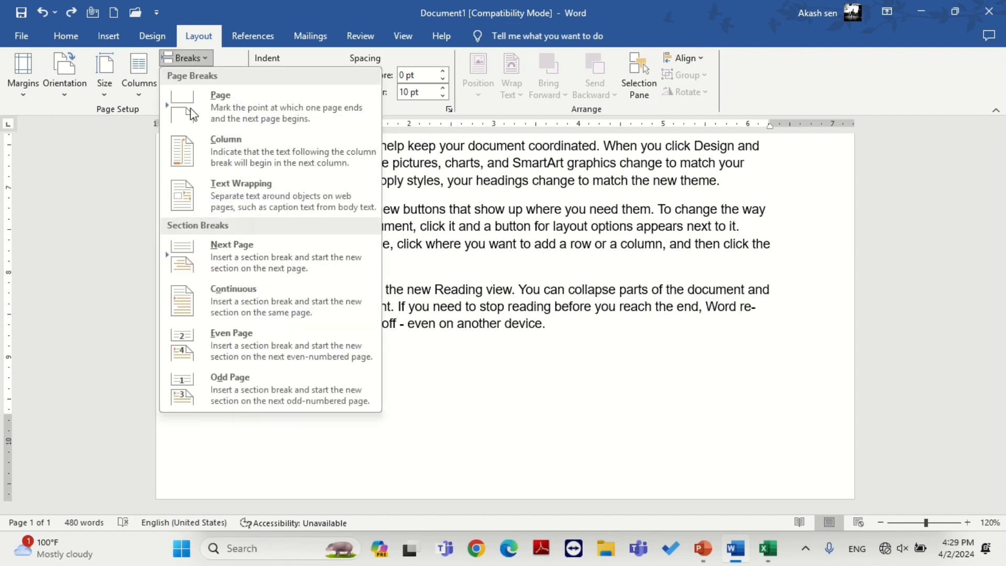
left_click(228, 247)
scroll(223, 253, "down", 4)
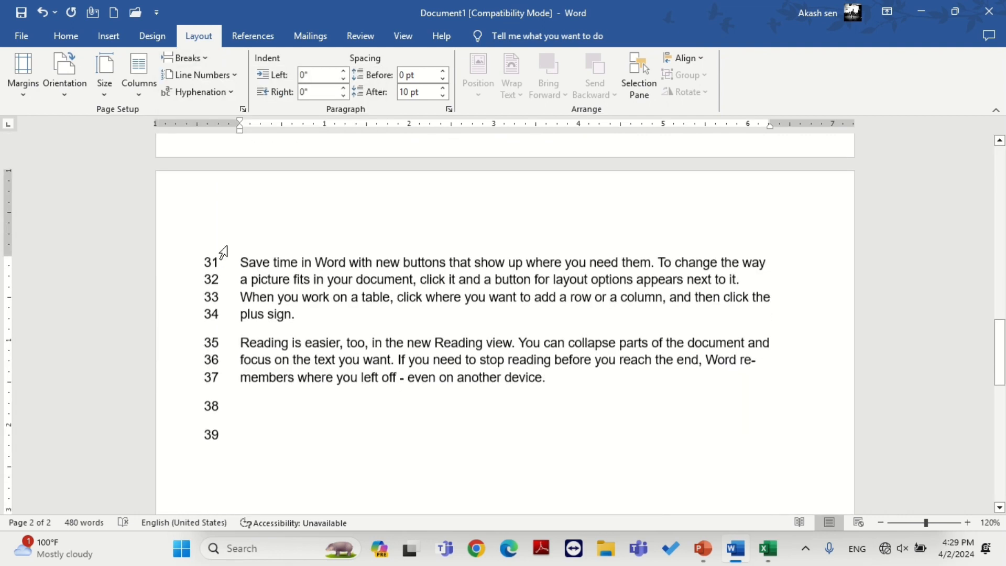
scroll(223, 253, "up", 8)
scroll(223, 252, "down", 5)
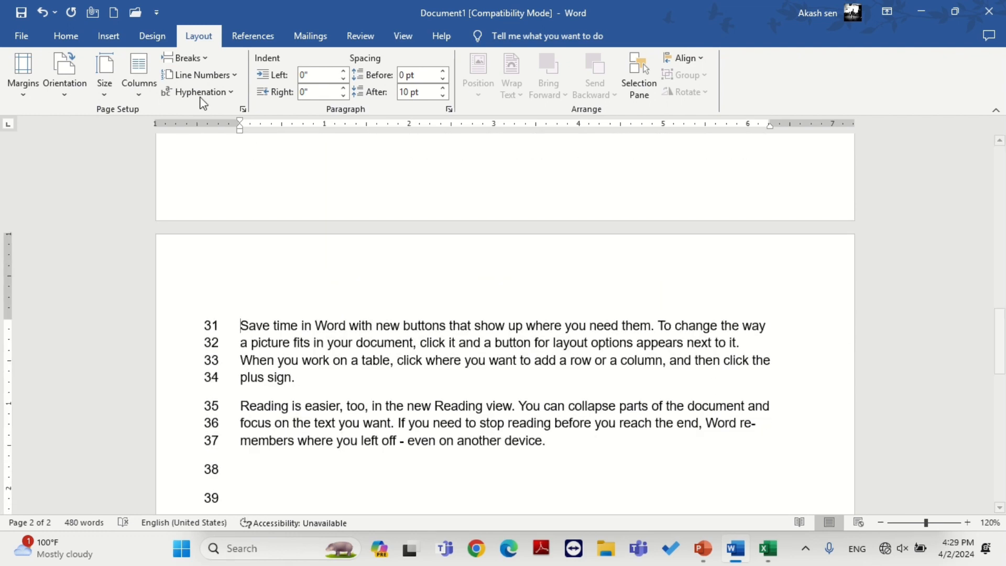
- Set the line numbering of the new section to Restart Each Section and compare the numbers on both pages
left_click(197, 75)
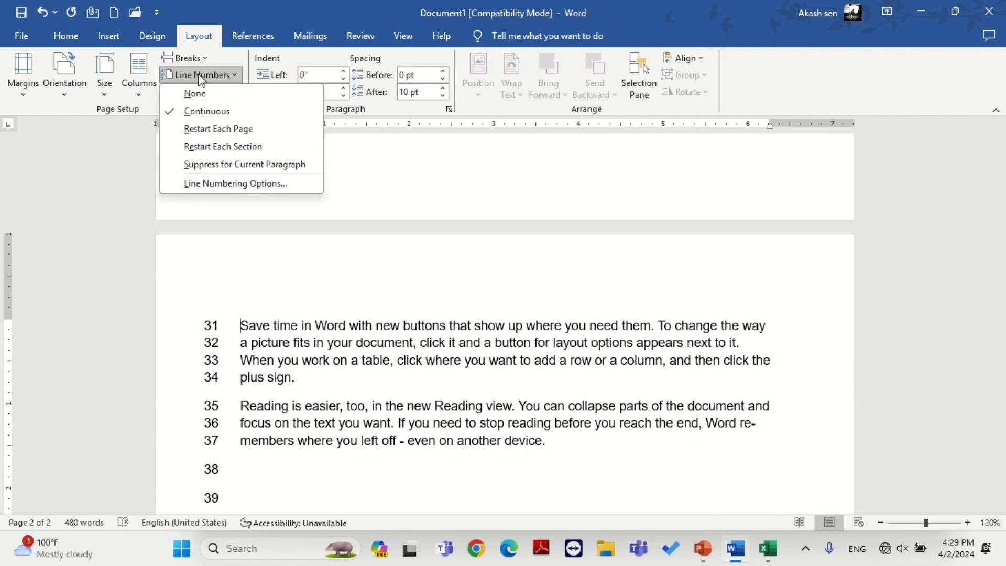
left_click(202, 148)
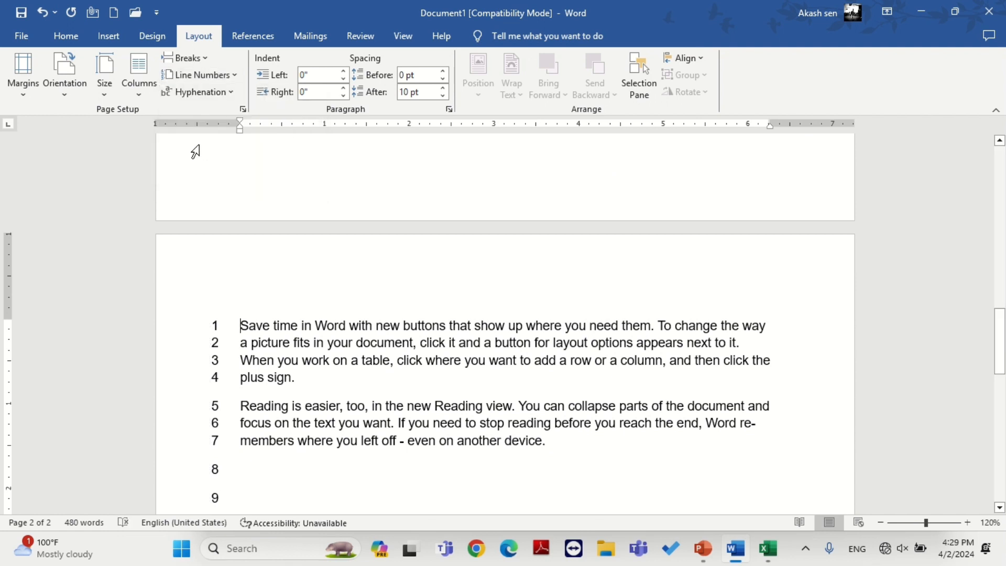
scroll(310, 352, "up", 4)
scroll(310, 353, "down", 2)
scroll(310, 352, "up", 4)
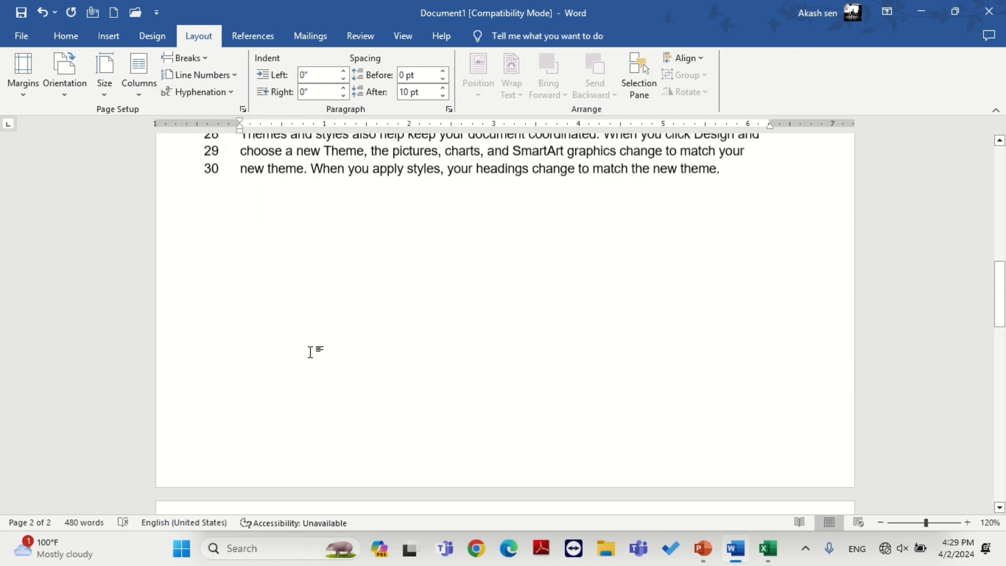
scroll(310, 353, "up", 3)
scroll(309, 353, "down", 10)
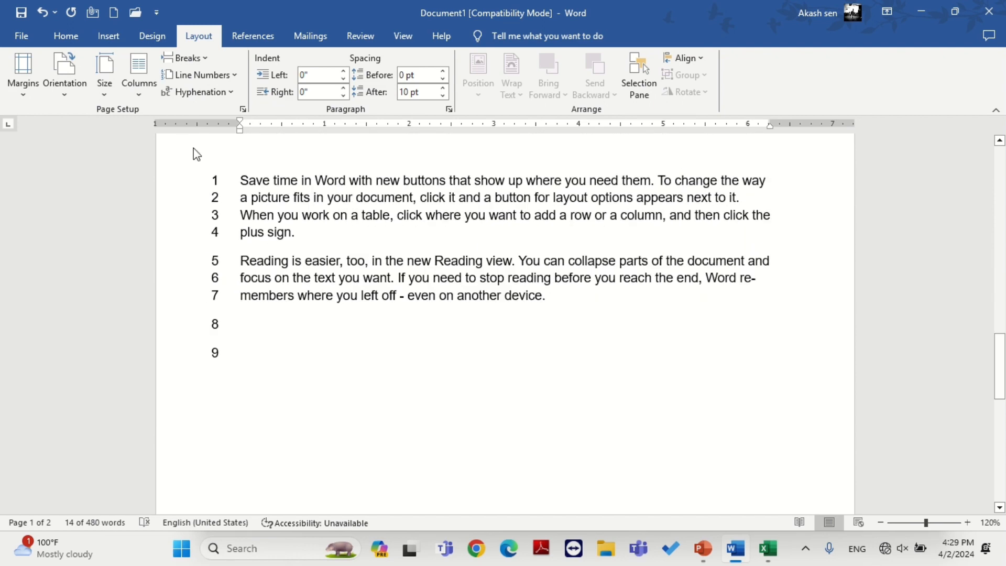
- Apply Restart Each Section line numbering with the last line on page 1 selected, and check the second page
left_click(213, 76)
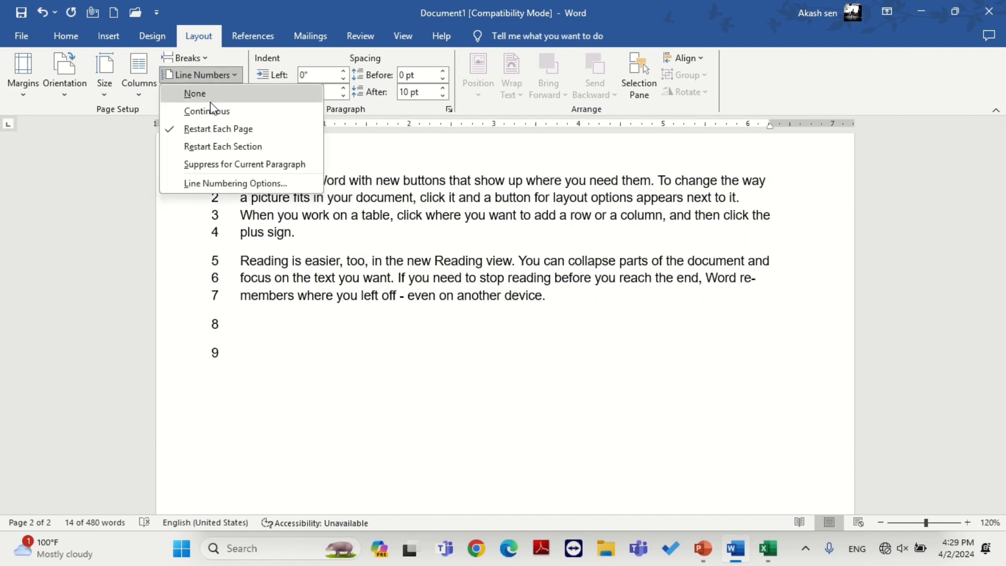
left_click(212, 146)
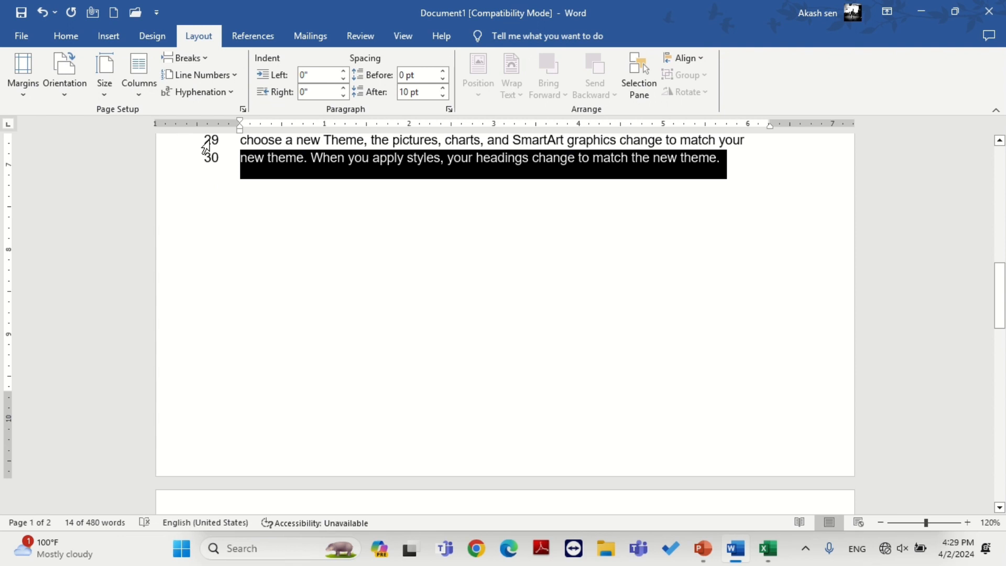
scroll(258, 202, "down", 5)
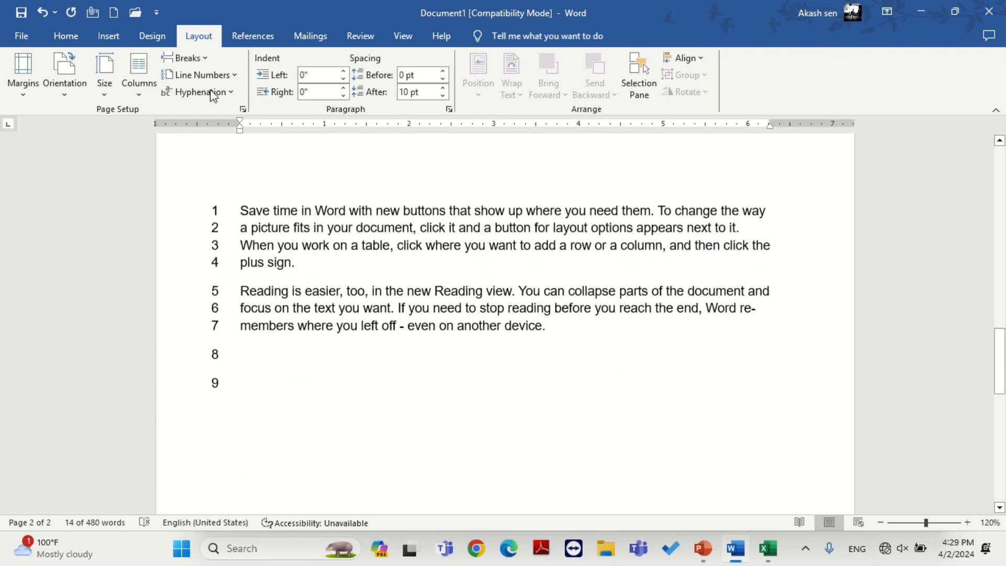
- Suppress line numbering for the "Reading is easier" paragraph on page 2 and the empty paragraph below it
left_click(197, 73)
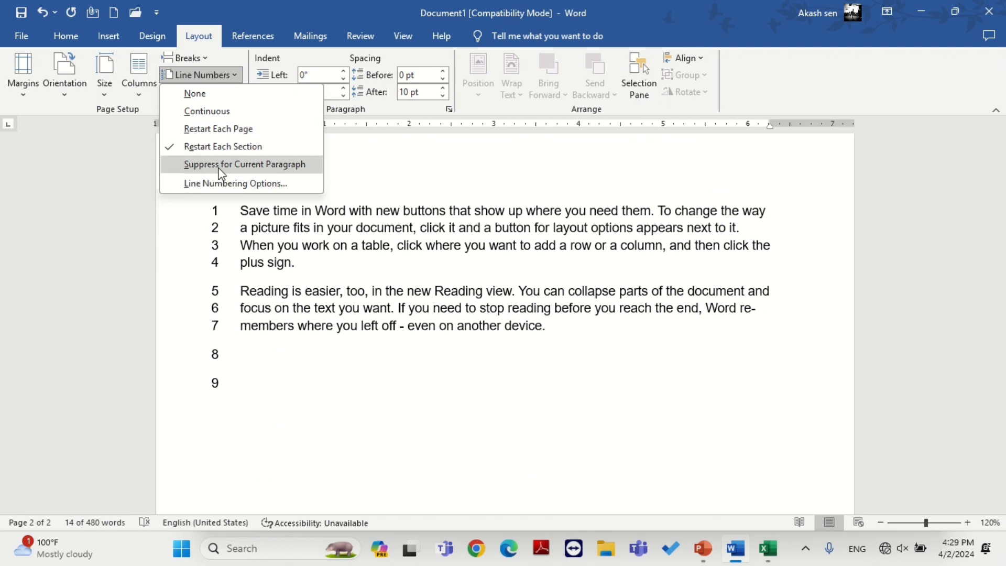
left_click(292, 268)
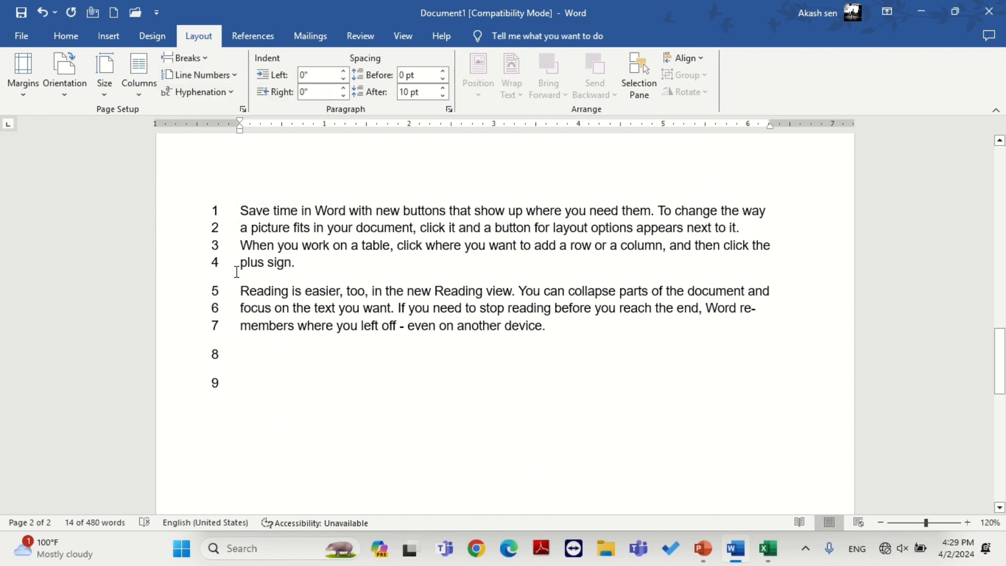
double_click(244, 288)
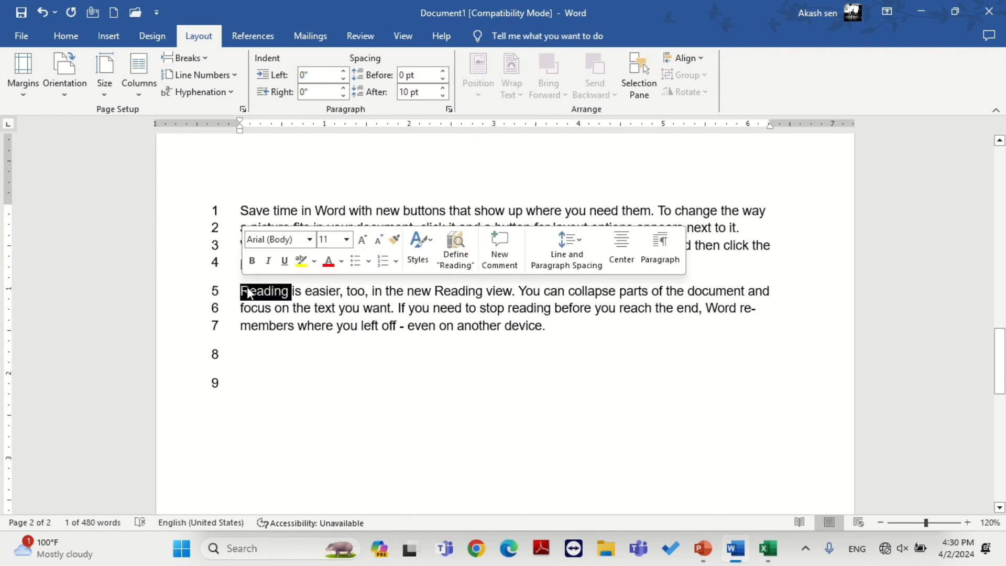
left_click_drag(248, 291, 257, 287)
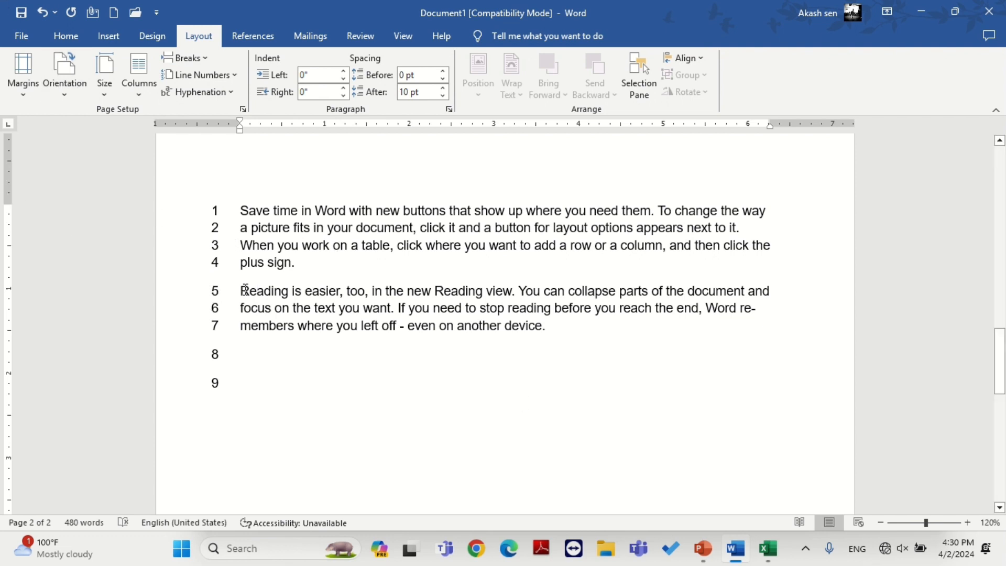
left_click_drag(241, 288, 560, 355)
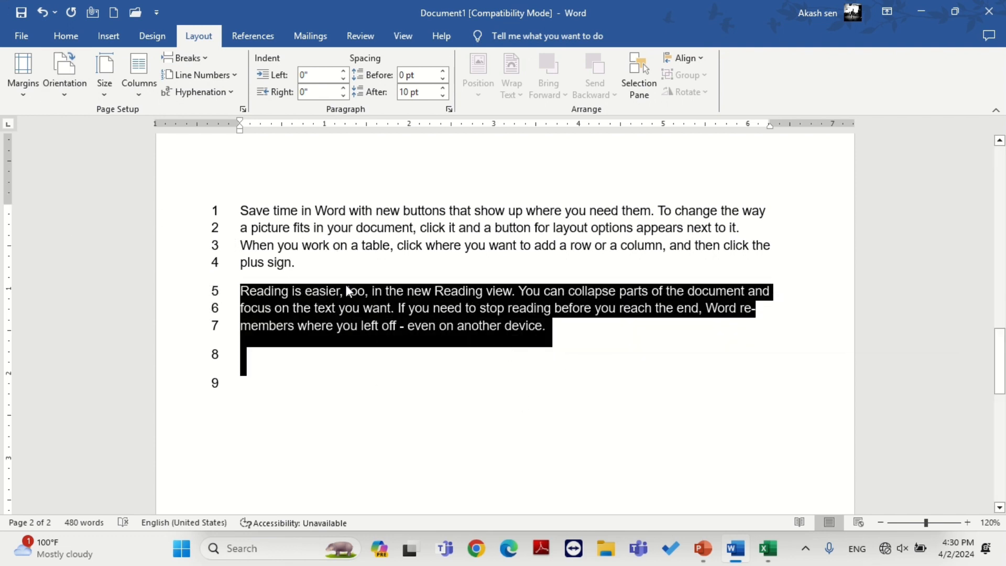
left_click(187, 79)
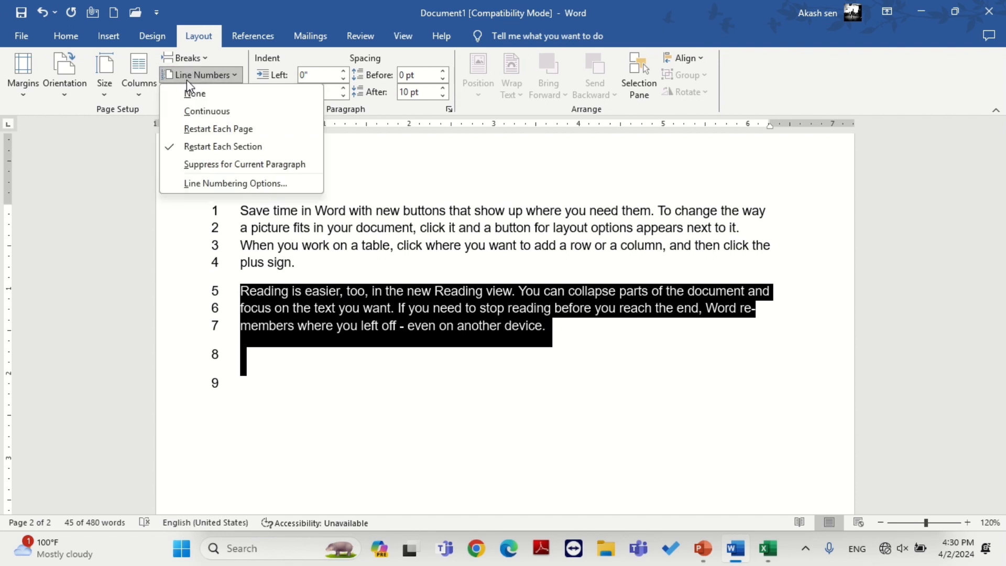
left_click(191, 169)
left_click(249, 291)
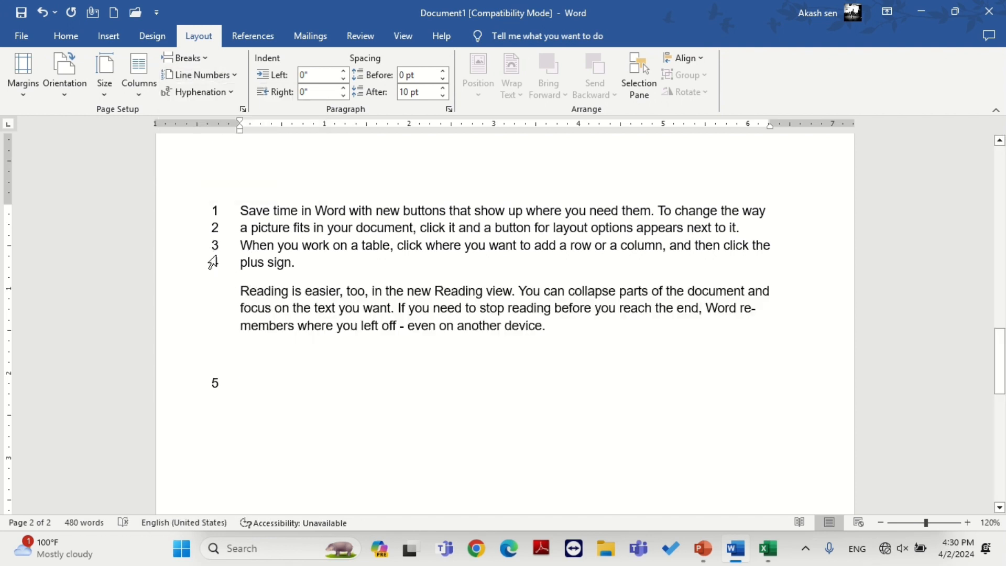
- Review the margin, paper and layout settings in the line numbering options' Page Setup dialog, including the section start choices, and cancel
left_click(202, 77)
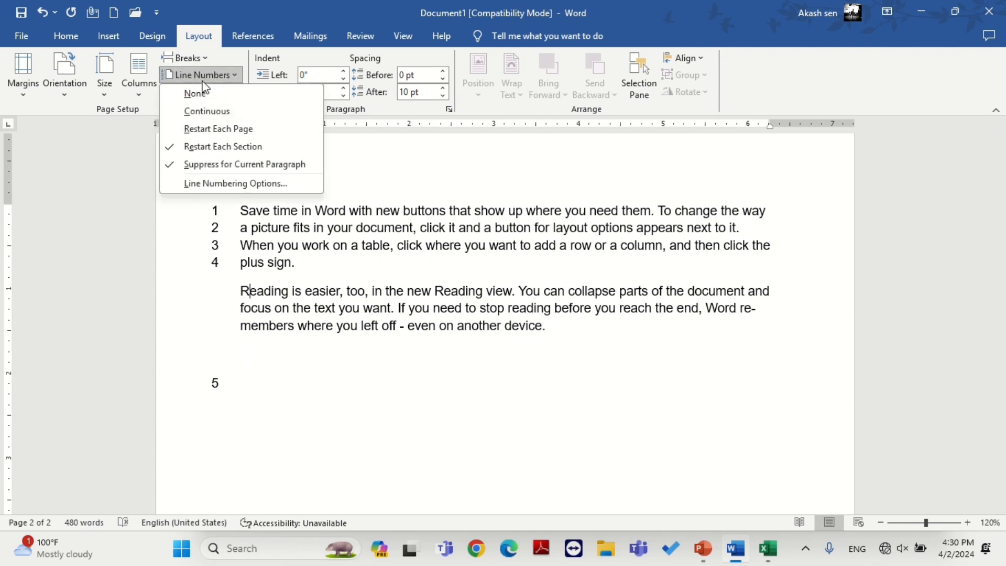
left_click(201, 184)
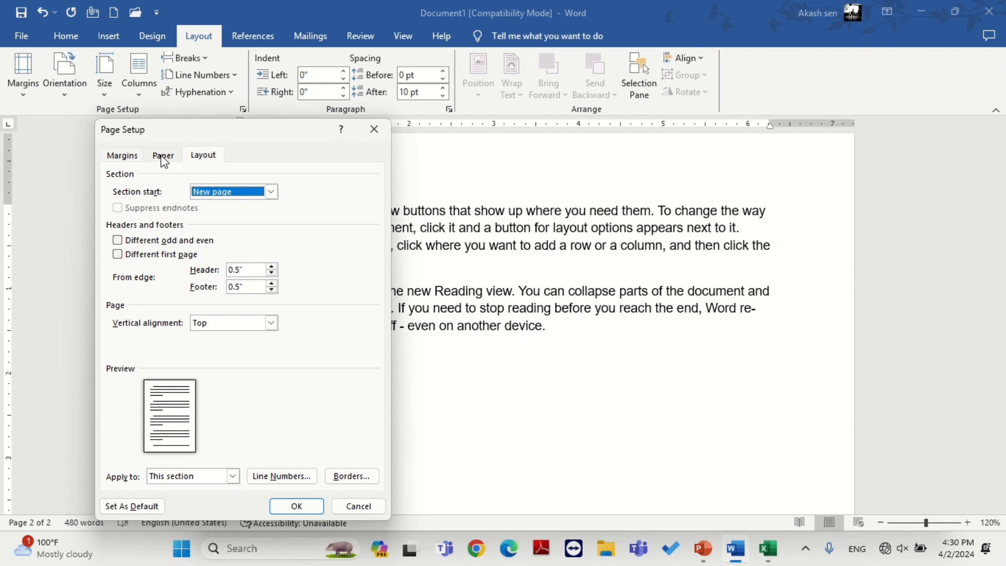
left_click(162, 157)
left_click(134, 157)
left_click(160, 157)
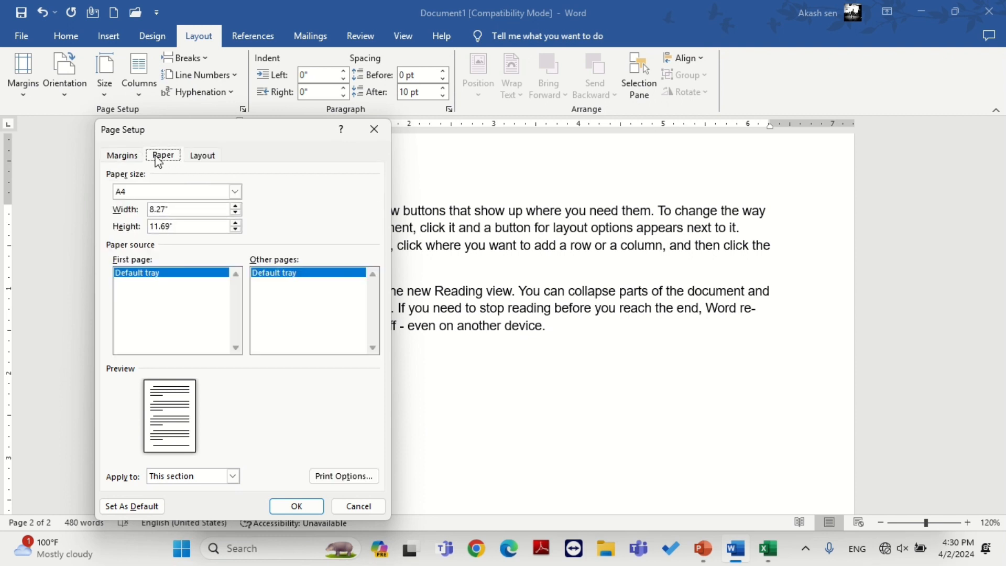
left_click(198, 164)
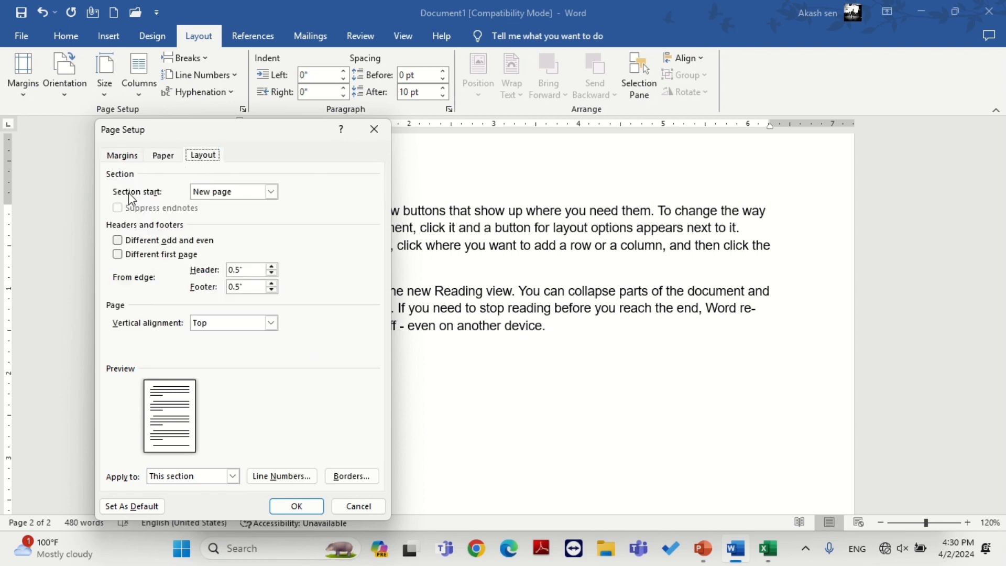
left_click(237, 202)
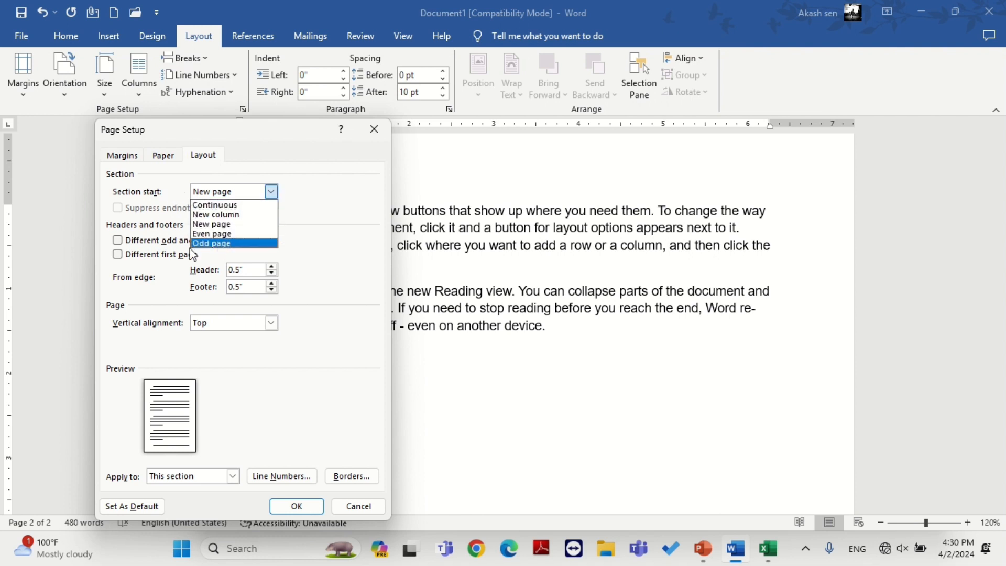
left_click(146, 268)
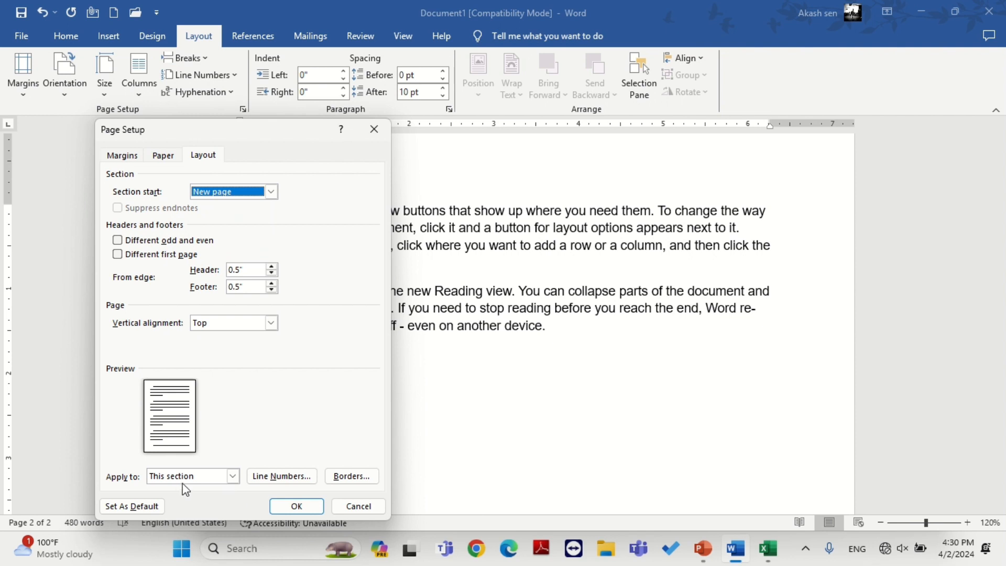
left_click(345, 506)
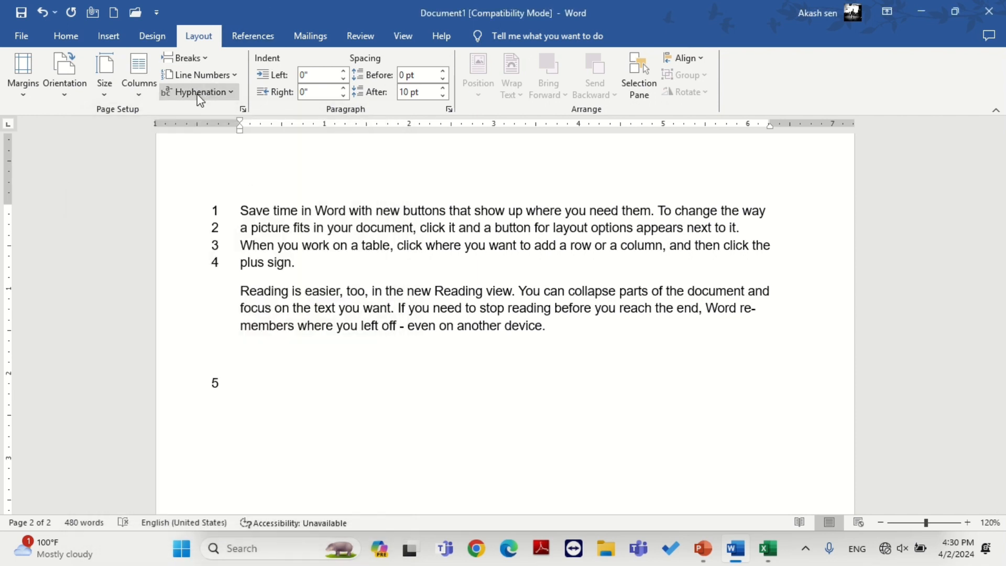
- Set the document's hyphenation to None and check the break in "remembers"
left_click(200, 94)
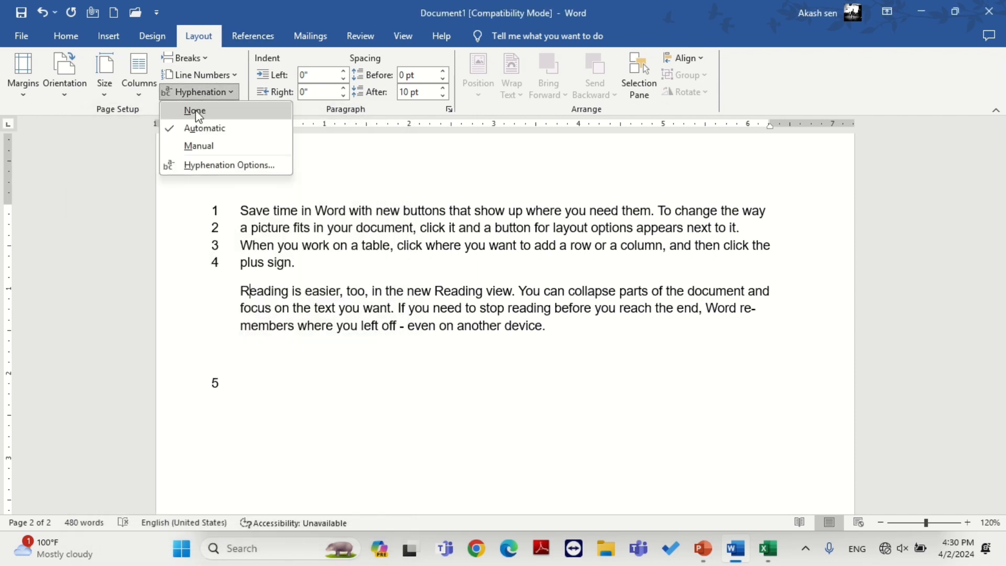
left_click(195, 110)
left_click(199, 92)
left_click(276, 274)
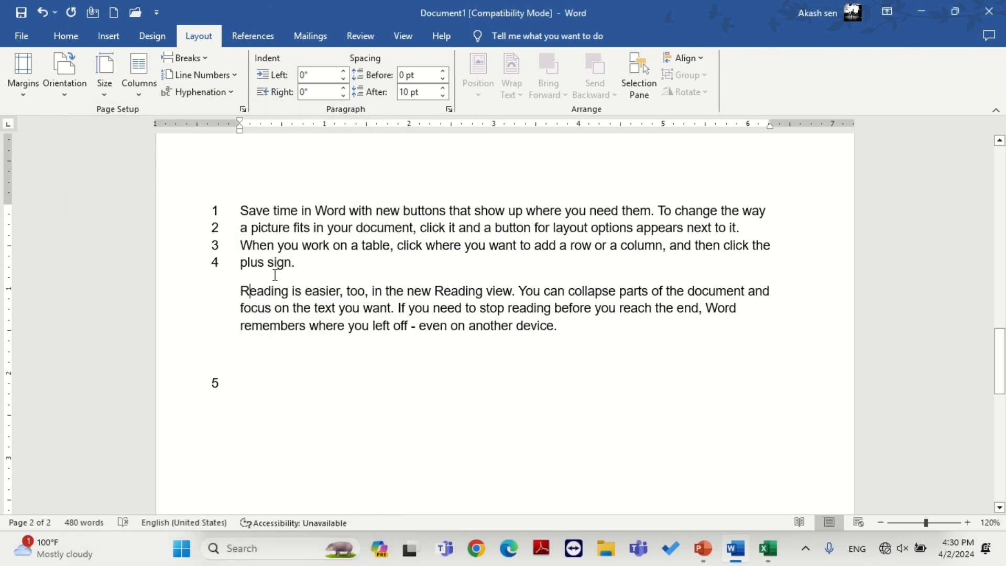
- Undo the hyphenation change, line numbering and section break to return to the single-page document without line numbers
key("ctrl+z")
key("ctrl+z")
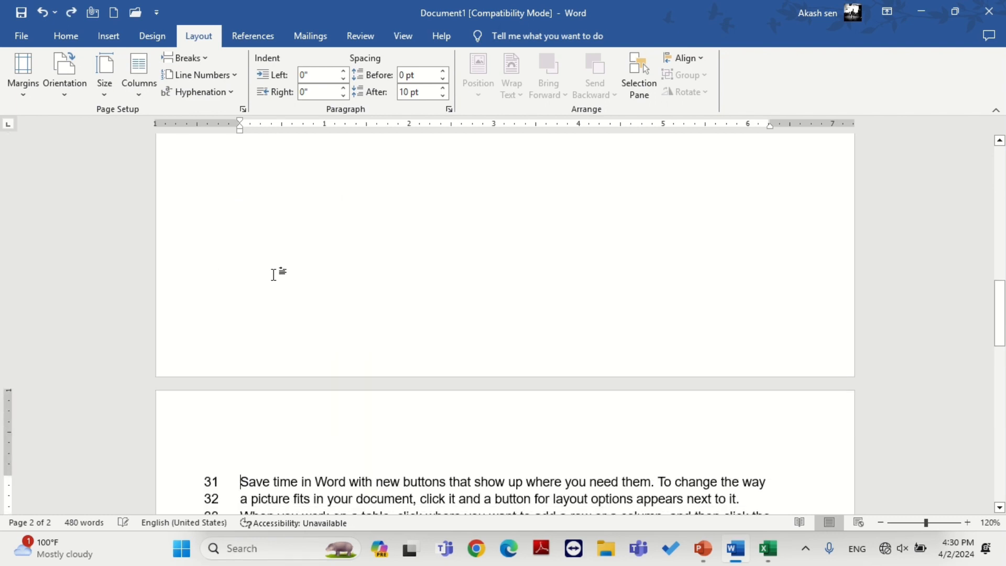
scroll(276, 274, "up", 7)
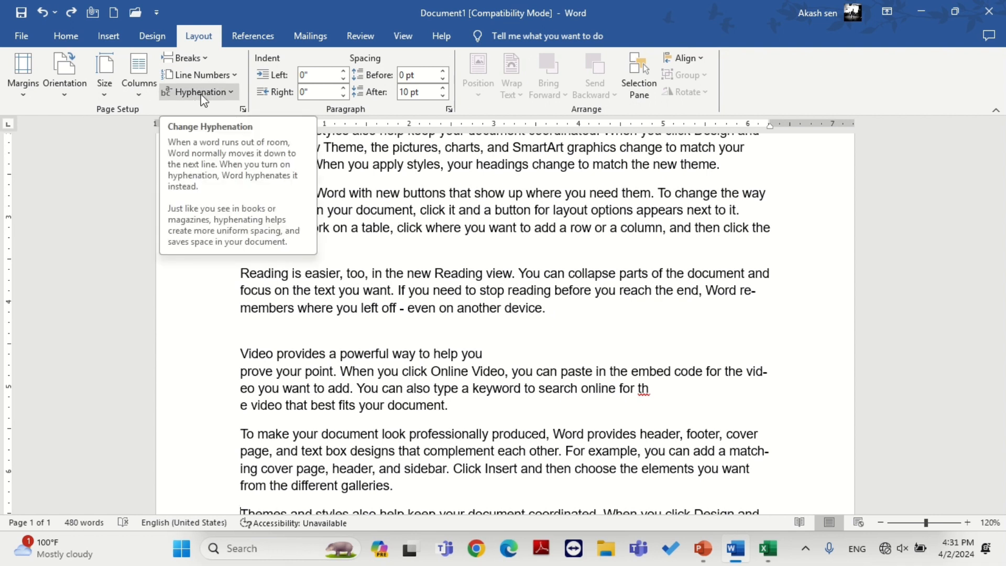
- Set hyphenation to None and back to Automatic, comparing the line endings in the upper paragraphs
left_click(203, 93)
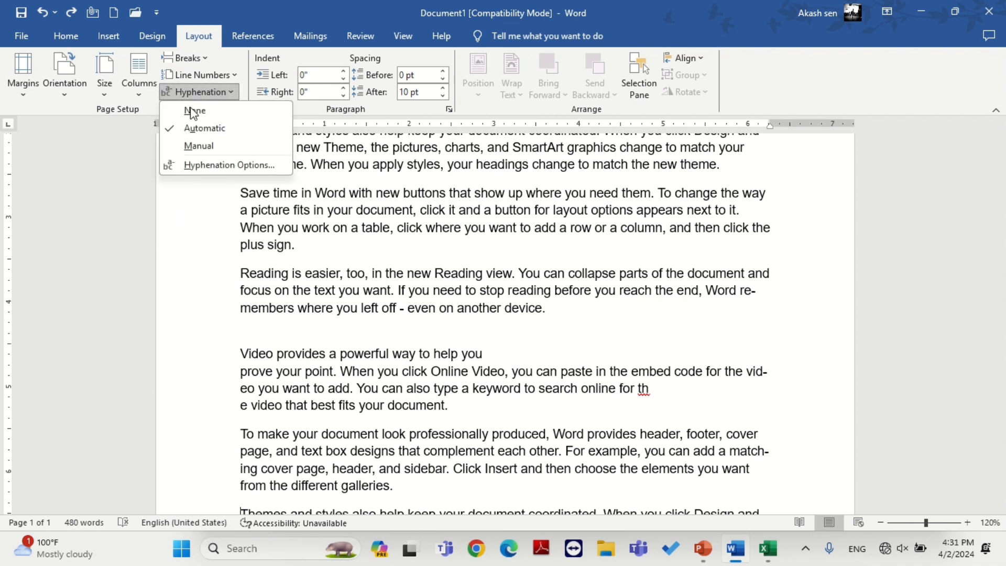
left_click(191, 107)
scroll(385, 239, "up", 3)
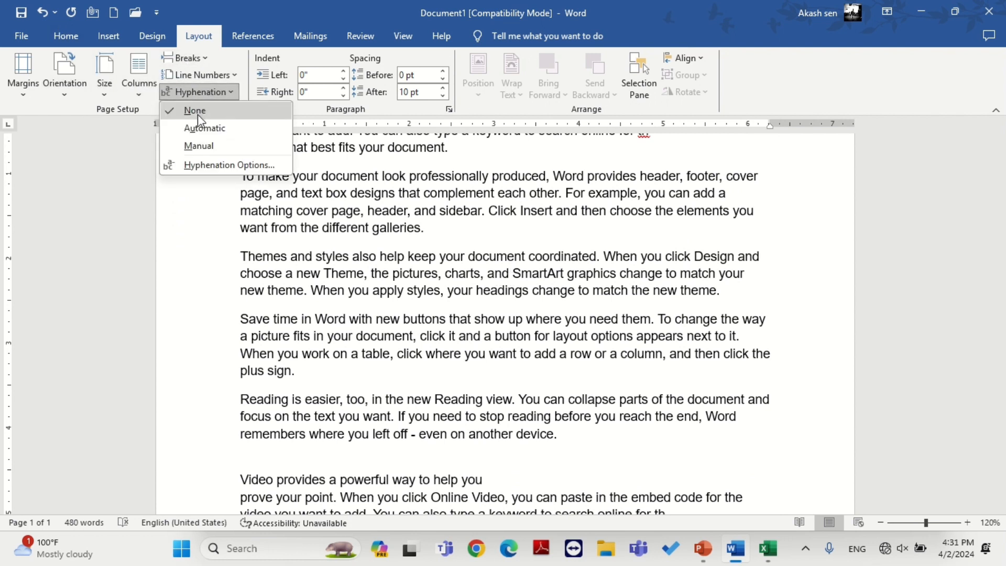
left_click(198, 125)
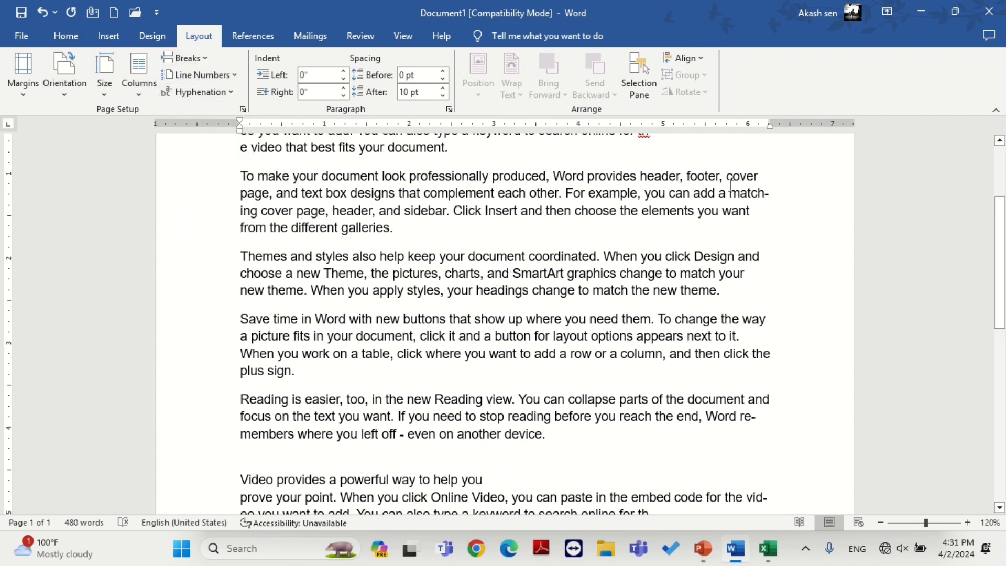
- Switch hyphenation to None and back to Automatic again, checking how the word "matching" wraps
left_click(195, 79)
left_click(207, 85)
left_click(213, 95)
left_click(209, 111)
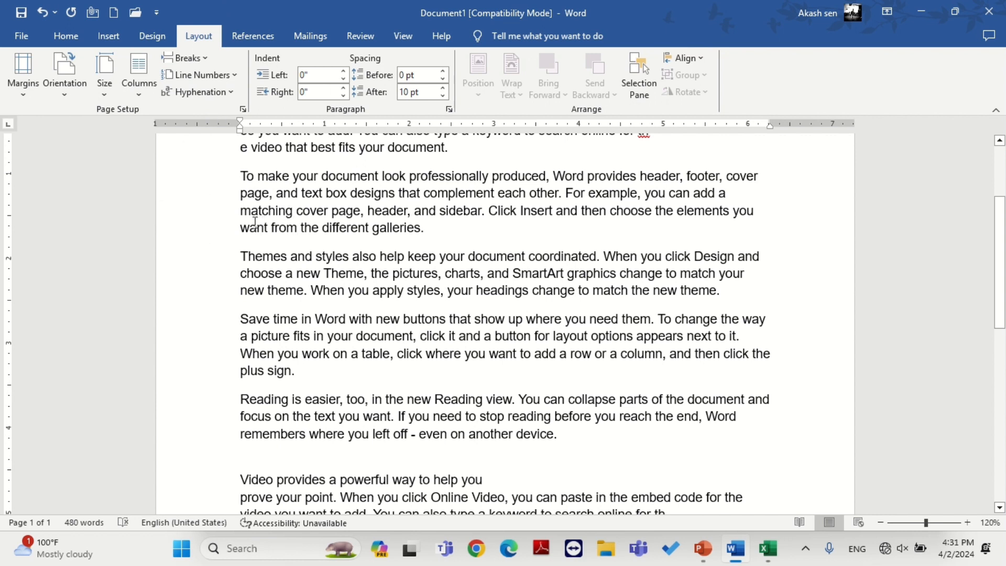
left_click(194, 93)
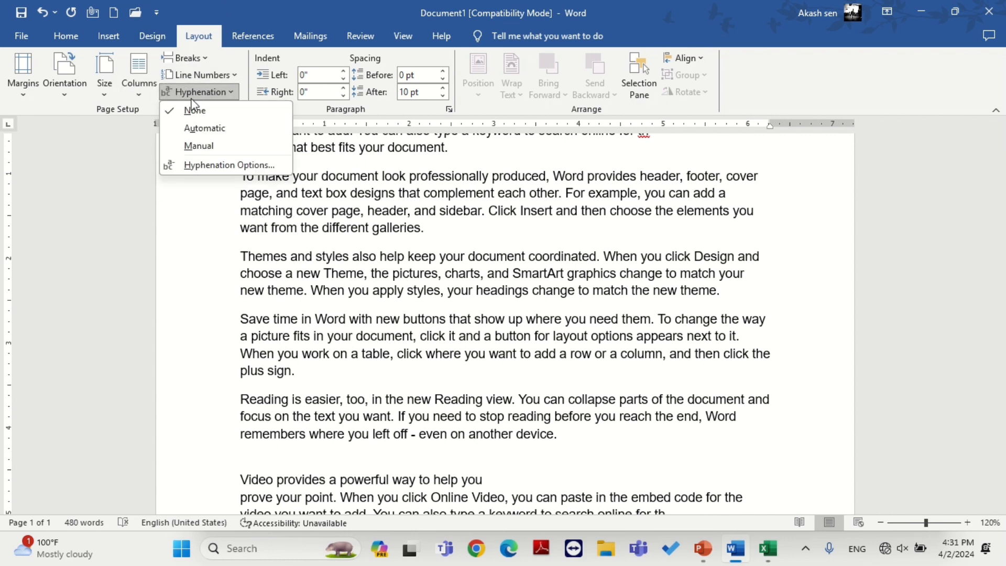
left_click(204, 128)
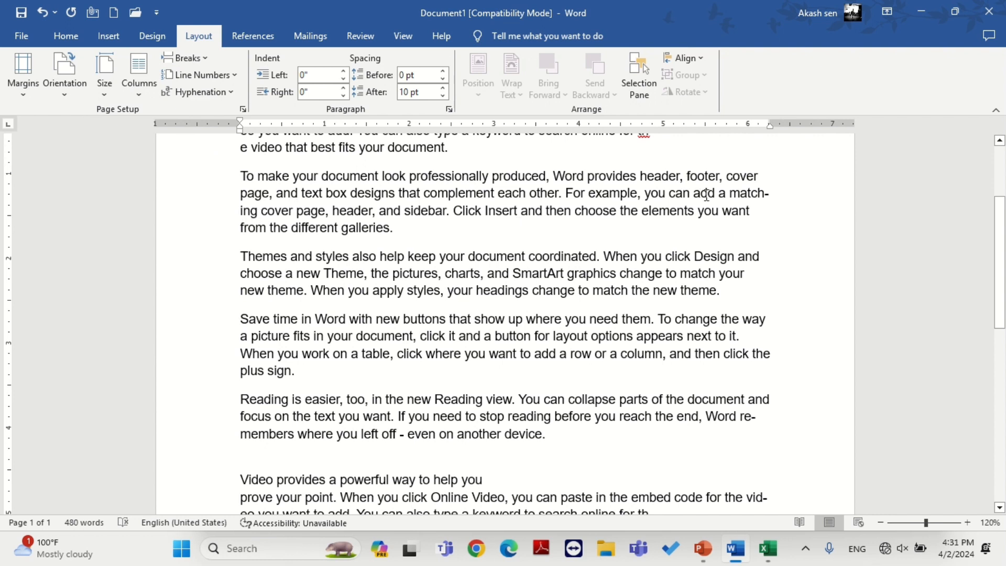
- Try manual hyphenation with automatic hyphenation still on and the cursor at the split word "matching"
left_click_drag(749, 198, 774, 203)
key("End")
left_click(228, 90)
left_click(205, 147)
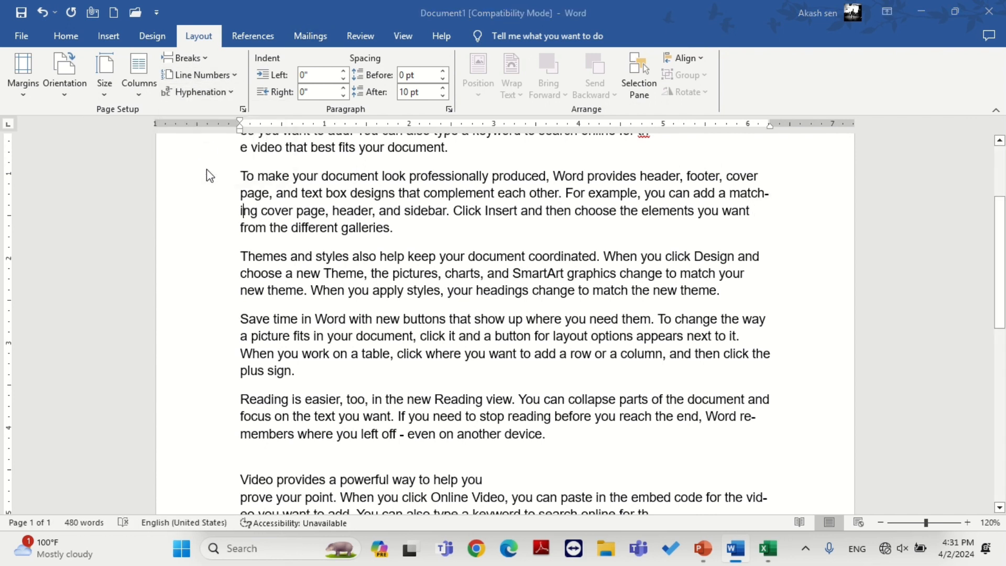
left_click(509, 313)
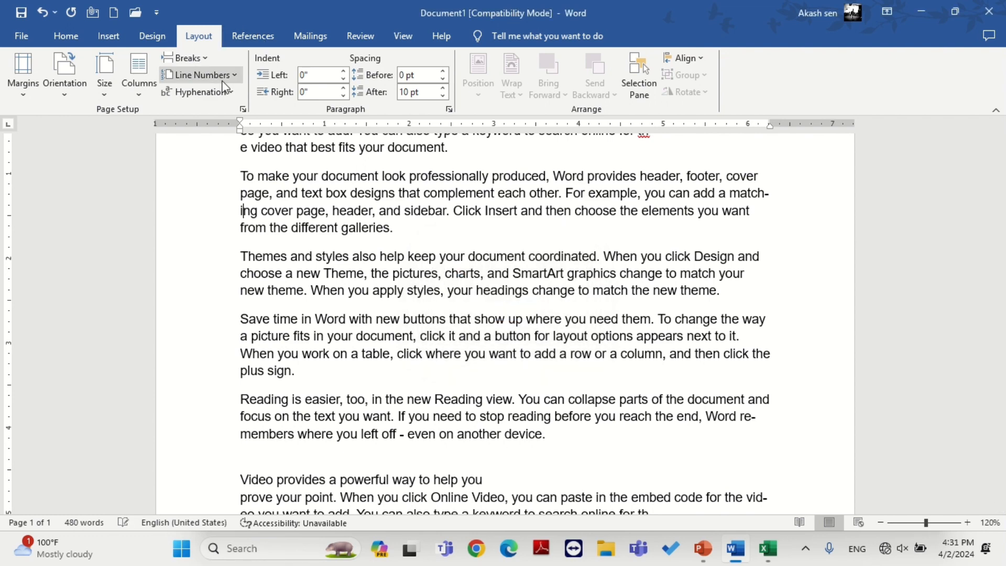
- Set hyphenation to None and hyphenate manually, accepting the suggested breaks until cancelling at the last "re-mem-bers"
left_click(207, 94)
left_click(196, 108)
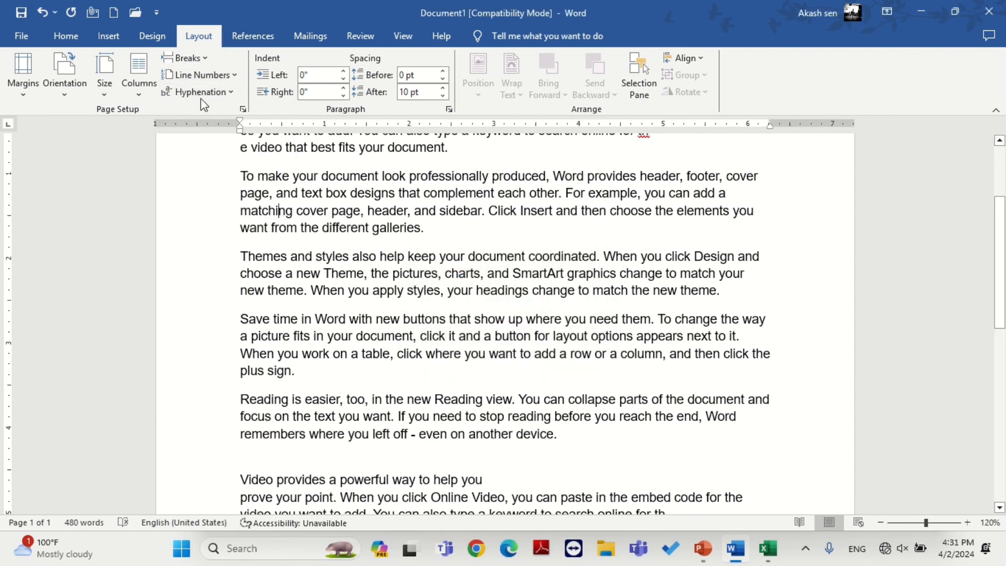
left_click(201, 91)
left_click(195, 144)
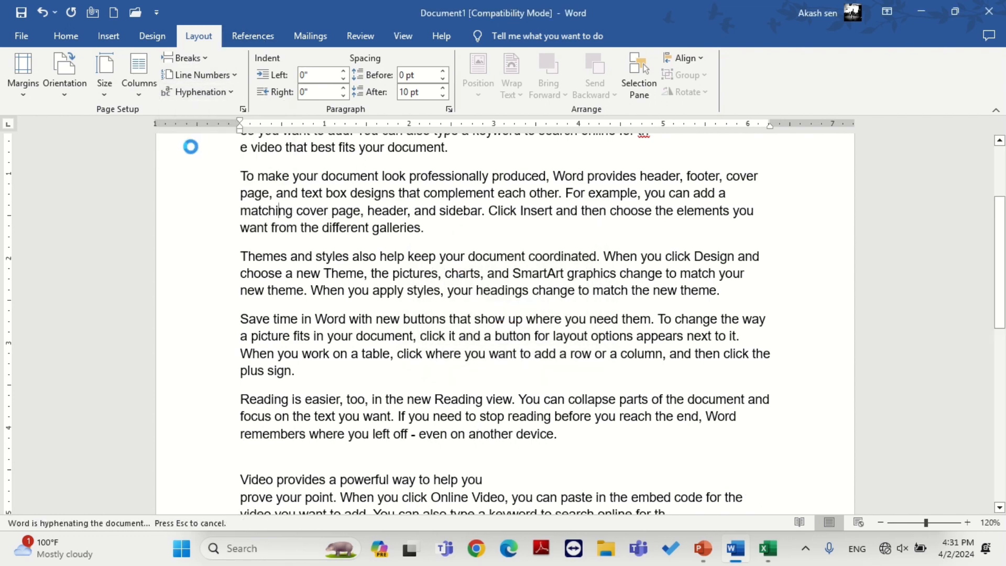
left_click(483, 276)
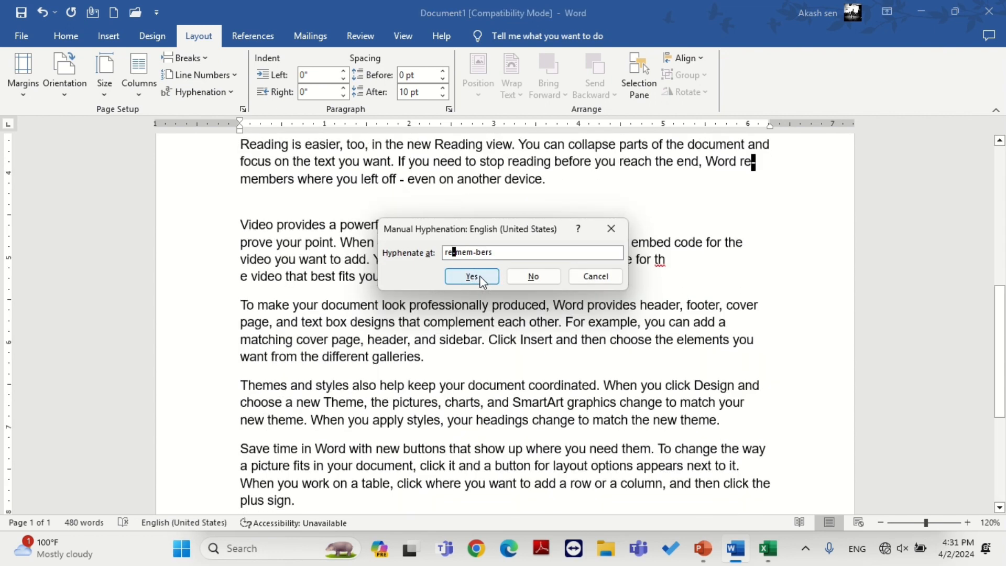
left_click(479, 275)
left_click(471, 277)
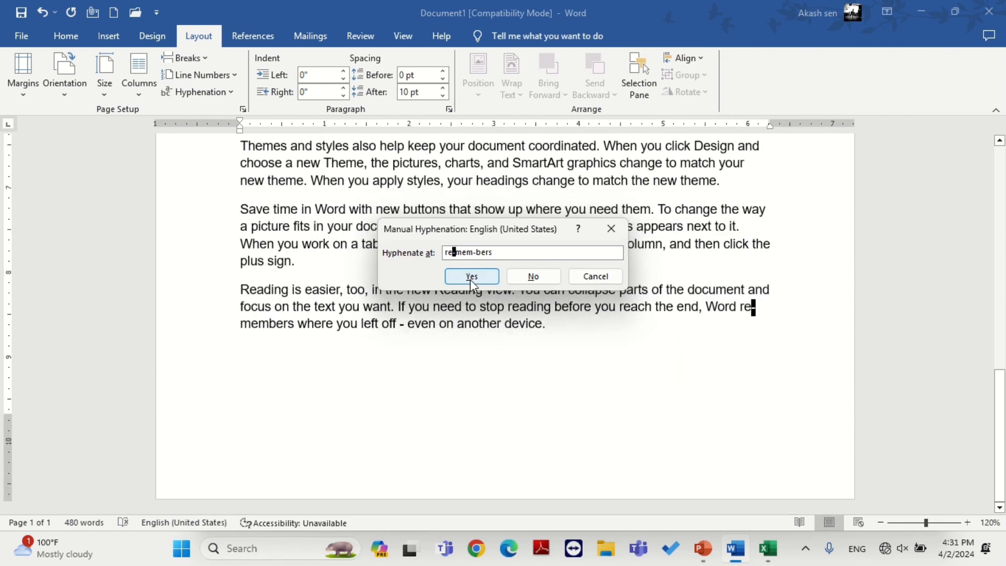
left_click(574, 277)
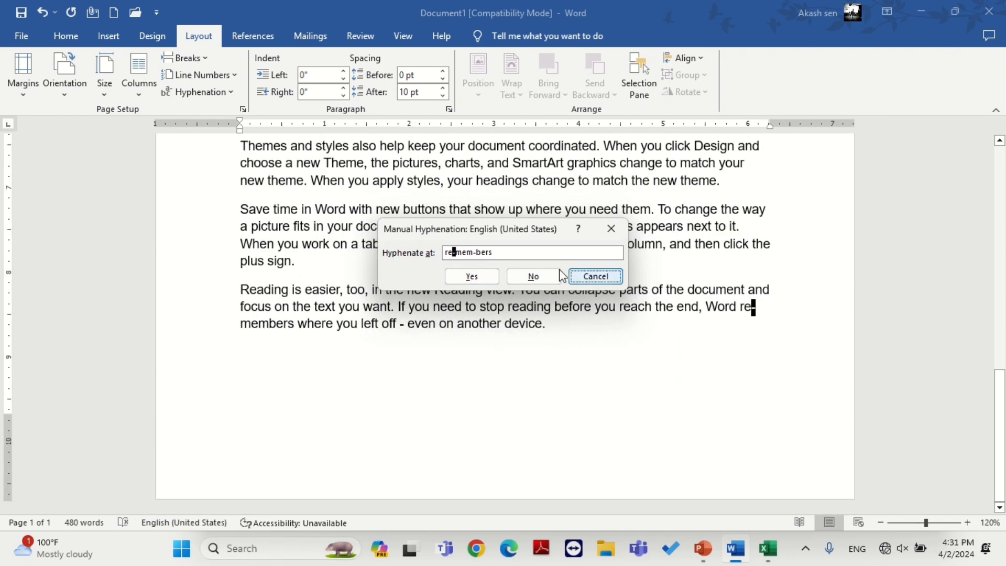
- Try raising the consecutive hyphens limit from 1 upward in the hyphenation options and close them without applying
left_click(224, 93)
left_click(179, 165)
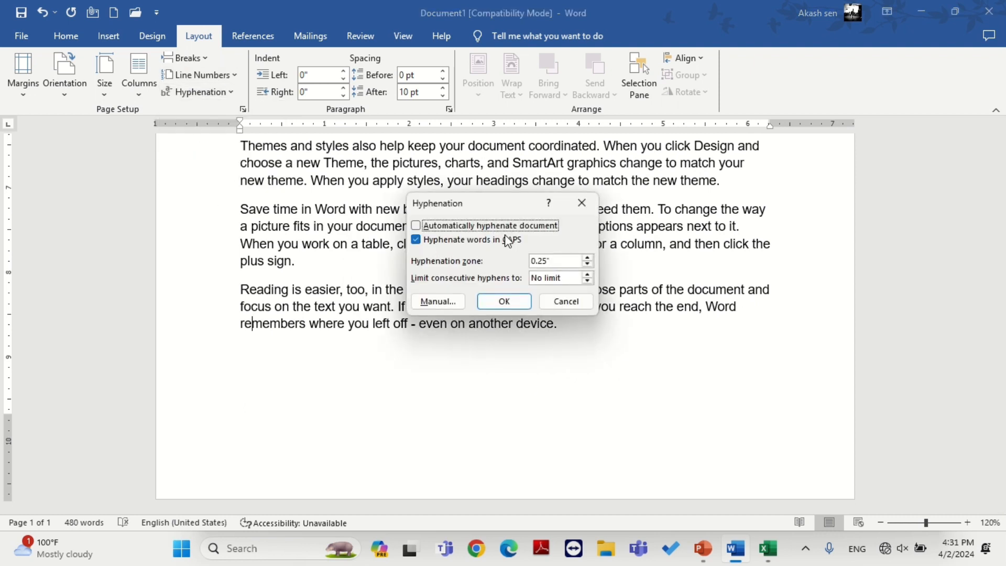
left_click(588, 274)
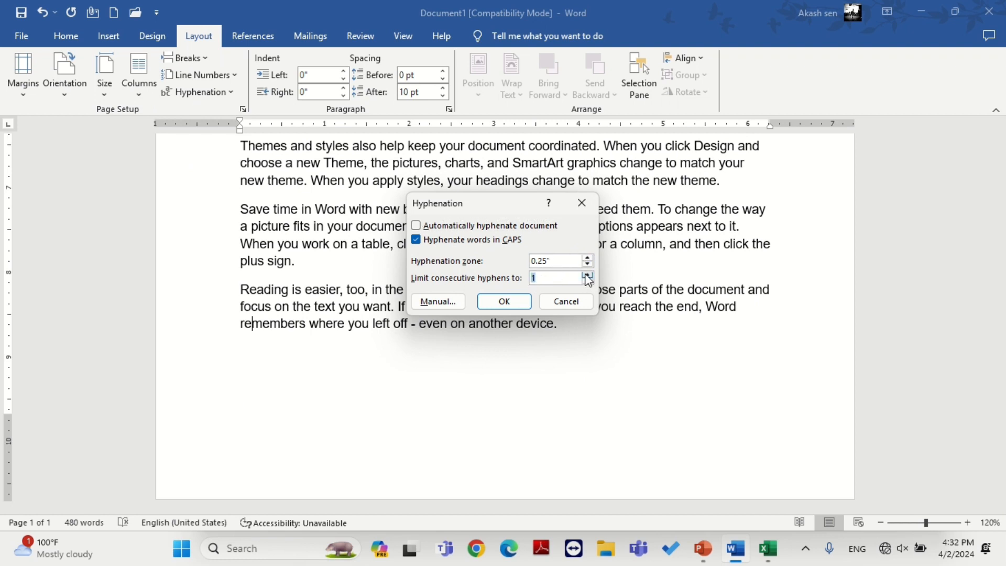
left_click(587, 274)
left_click(582, 202)
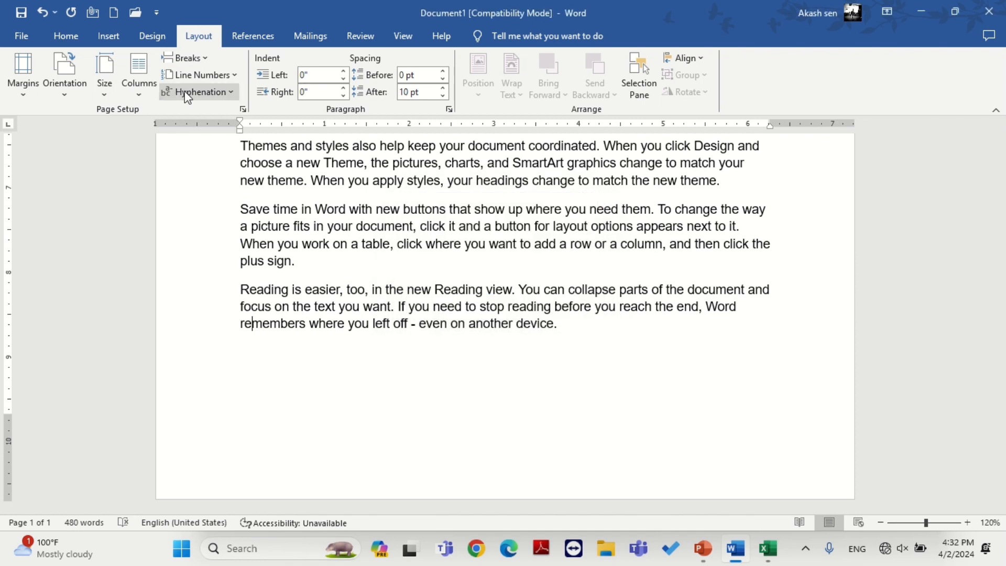